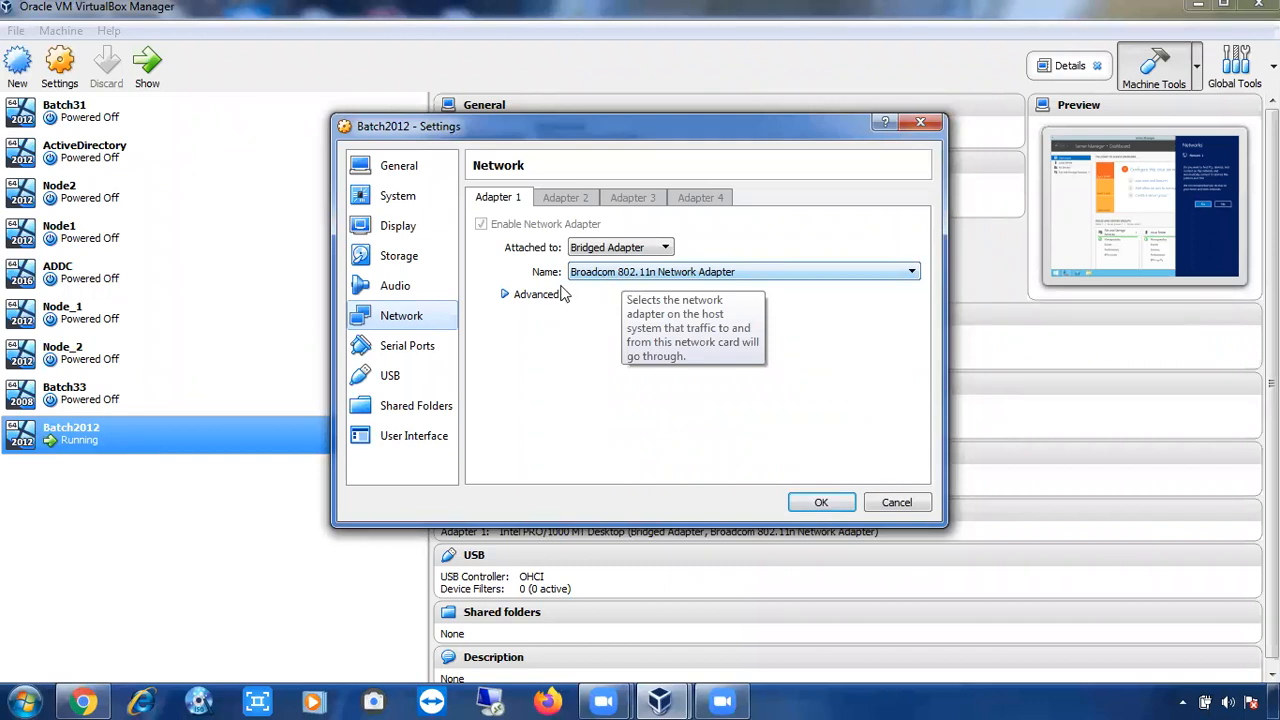
Confirm Batch2012's Adapter 1 bridged to Broadcom 802.11n with promiscuous mode Allow All, and save.
left_click(505, 295)
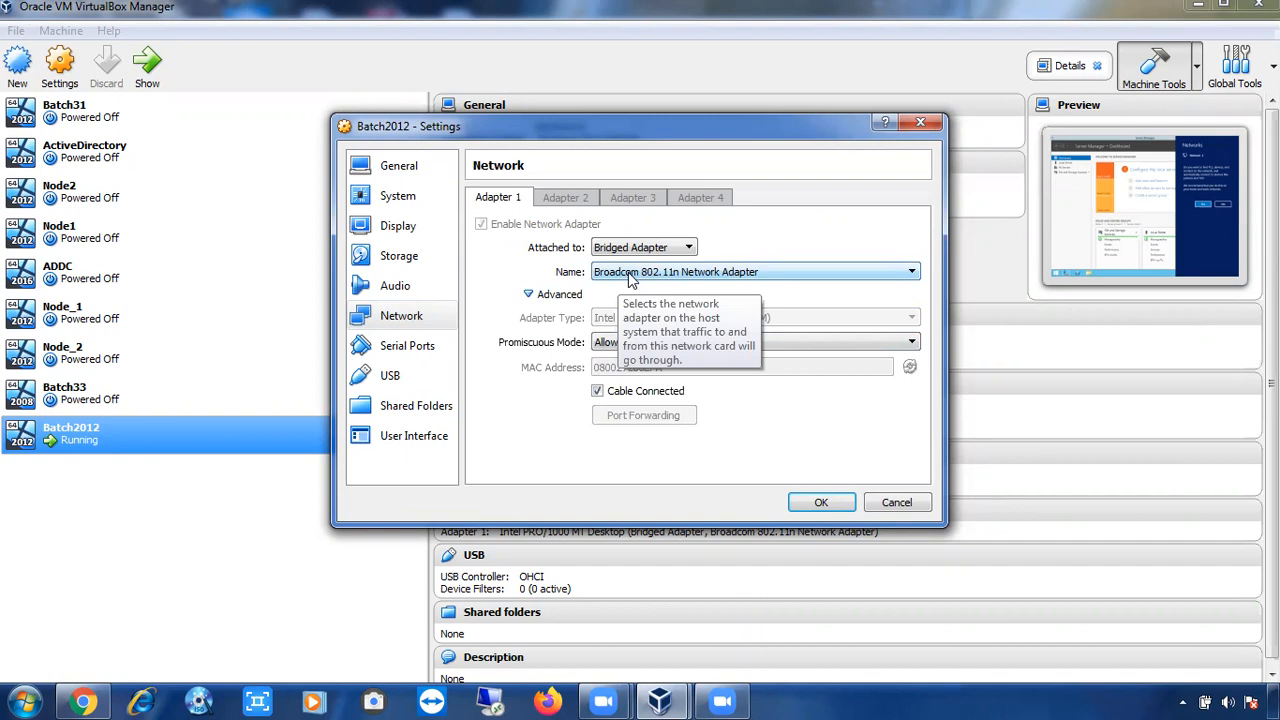
left_click(814, 501)
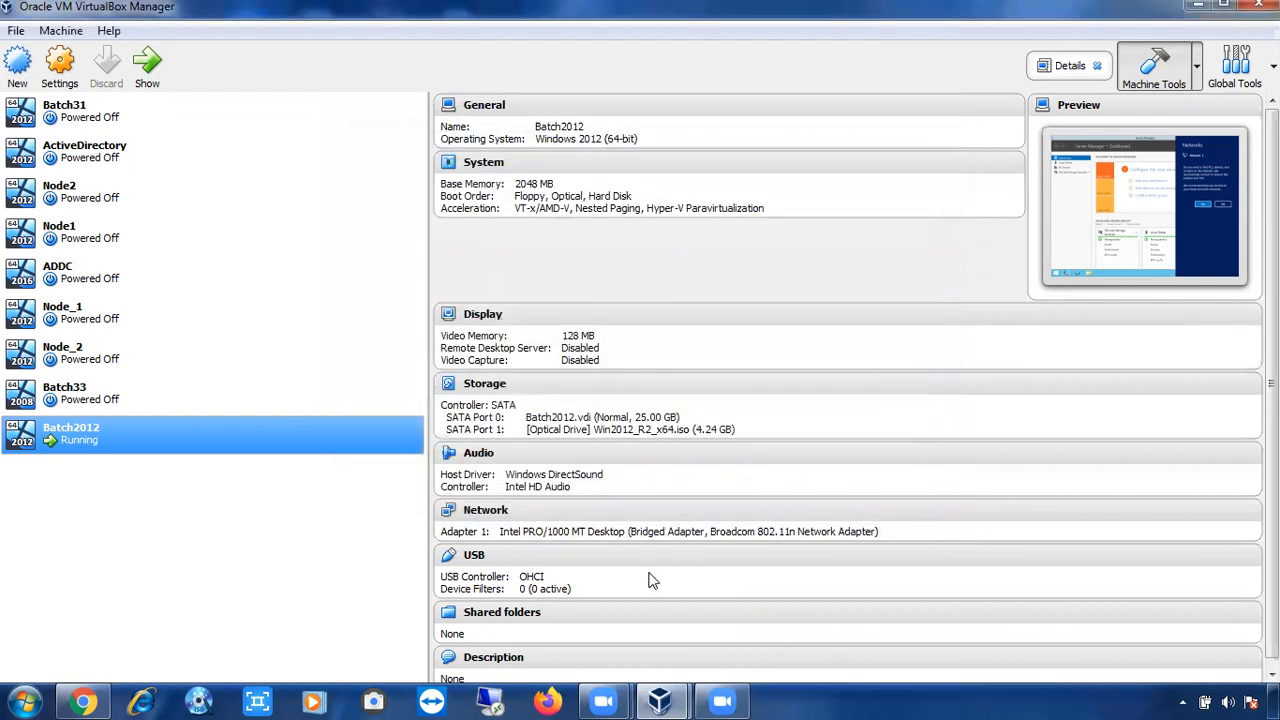
Bring the Batch2012 VM window forward and accept turning on network discovery.
left_click(673, 700)
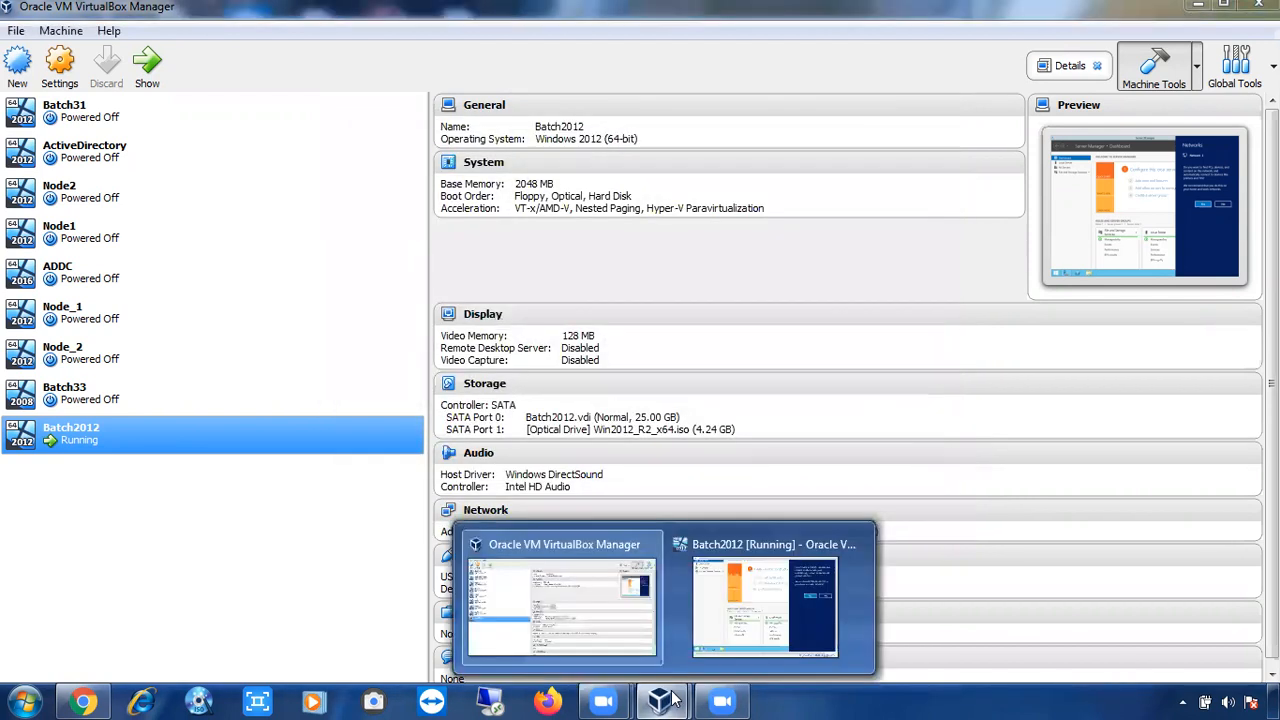
left_click(765, 605)
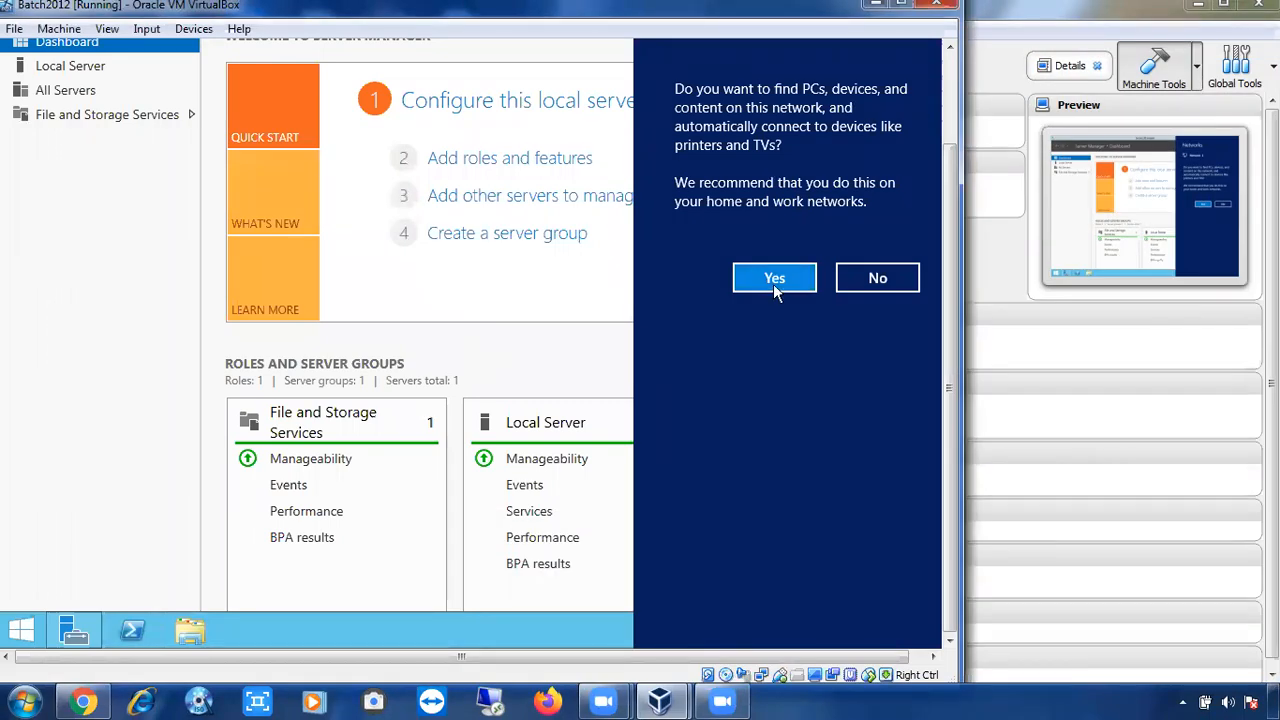
left_click(773, 272)
left_click(773, 272)
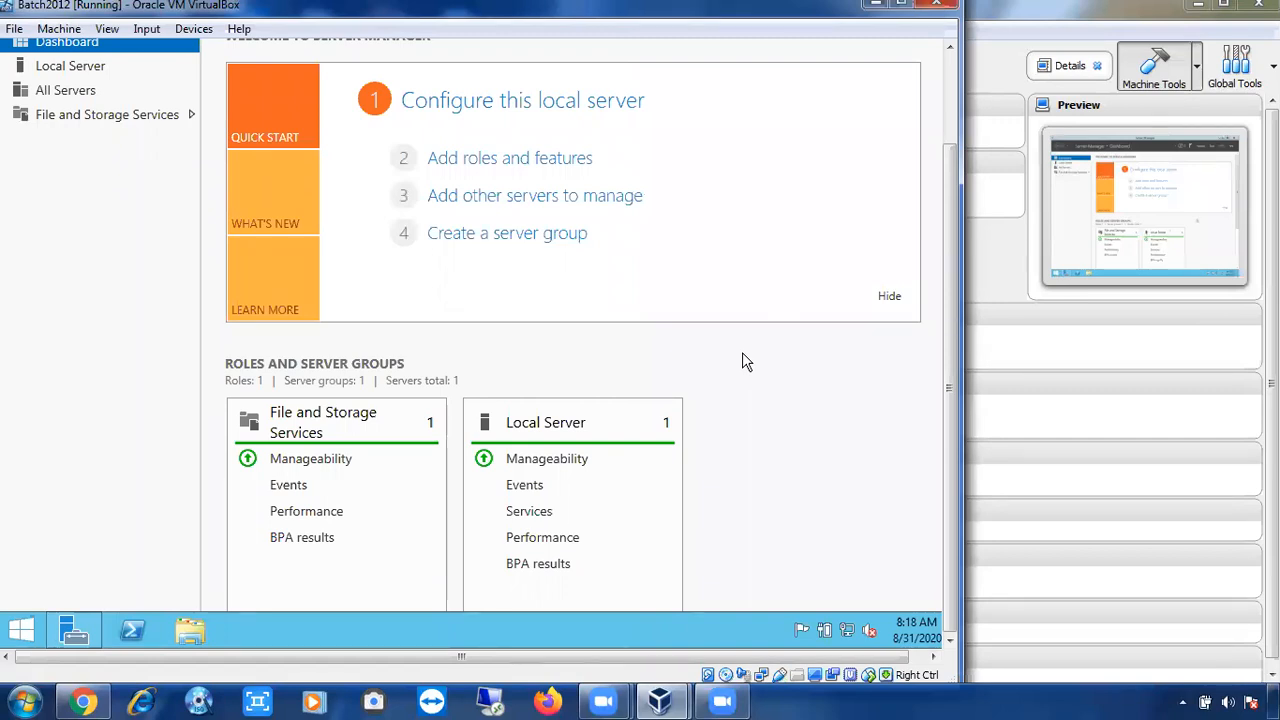
Open This PC's Properties from the guest's Start screen to show the System page.
left_click(20, 630)
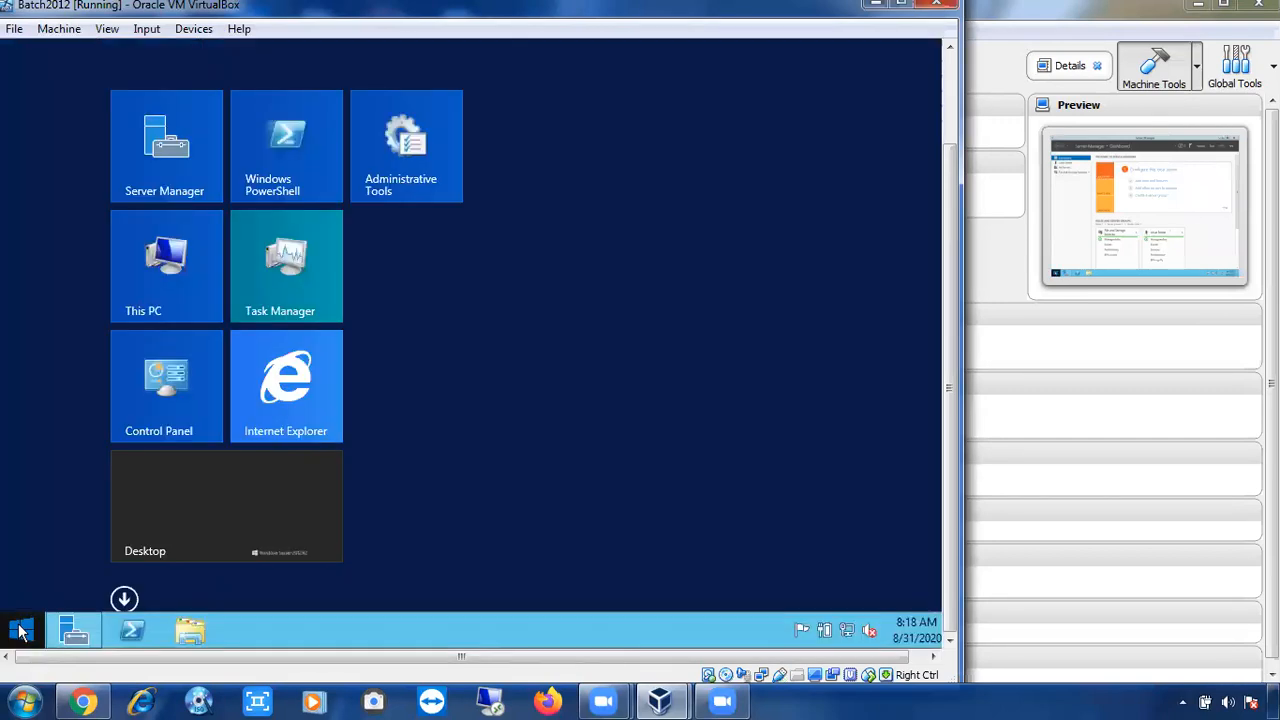
right_click(152, 258)
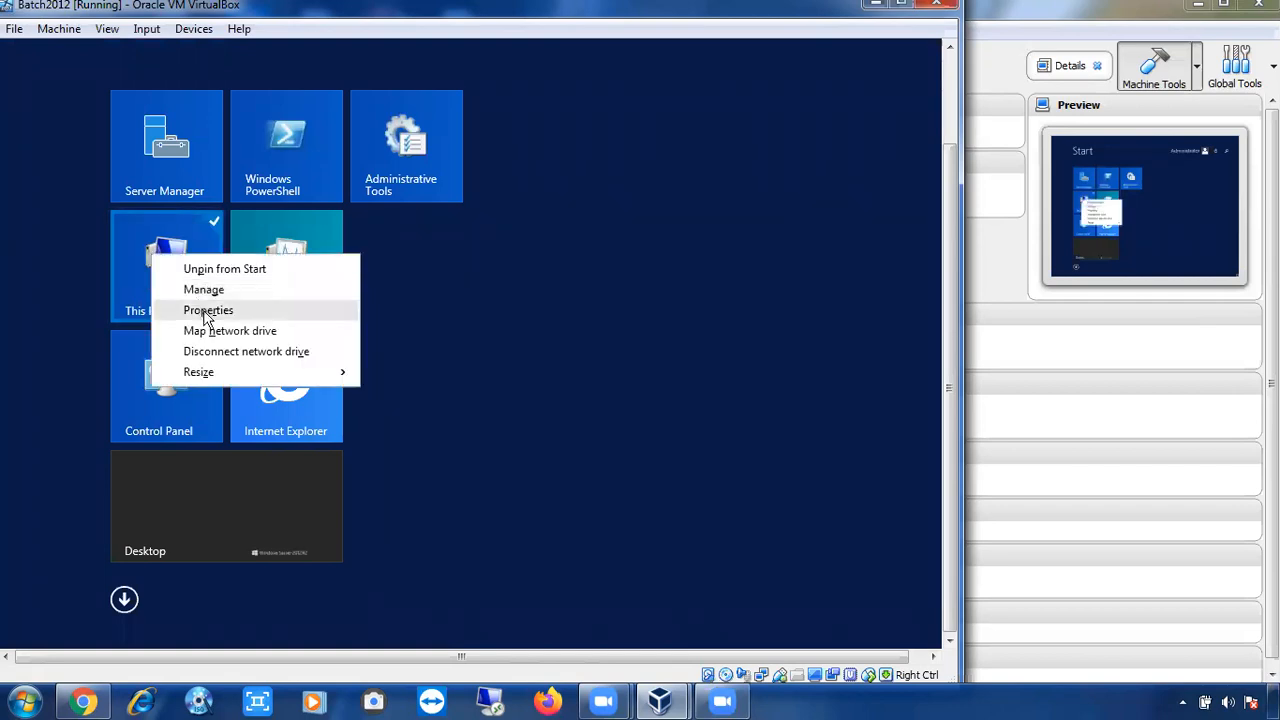
left_click(204, 314)
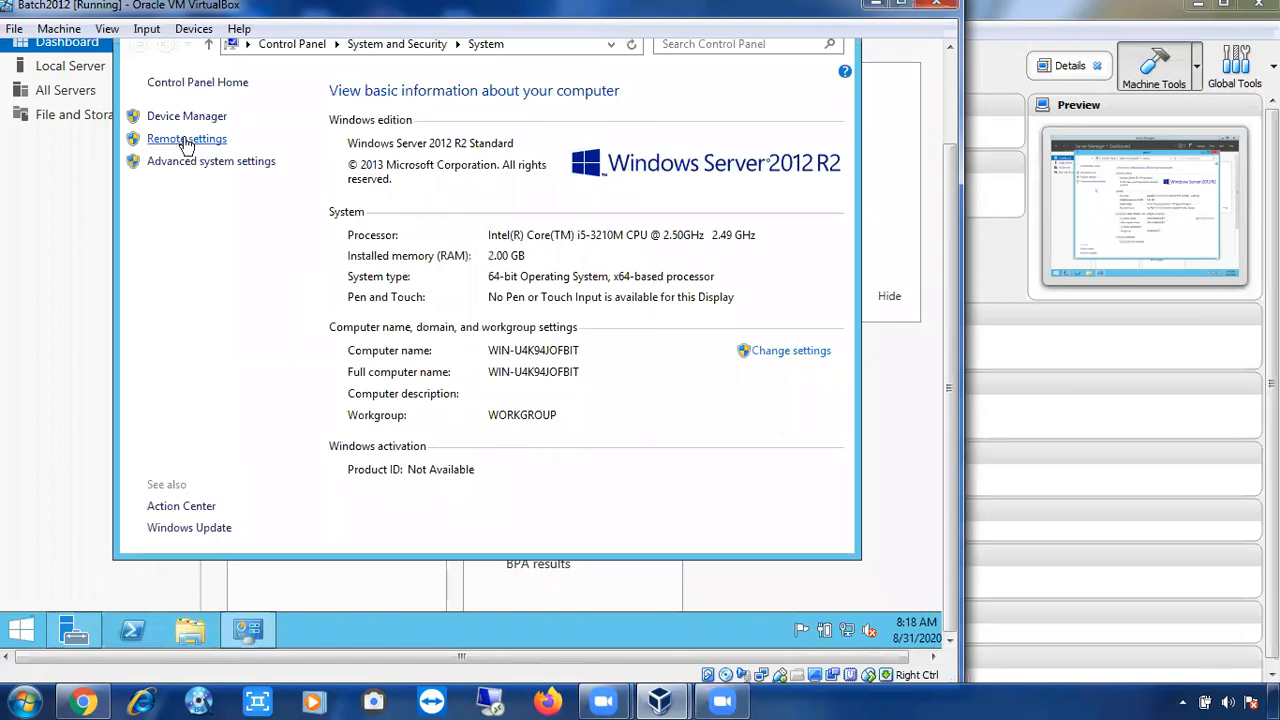
Allow remote connections to this computer in Remote settings, acknowledge the firewall notice, and apply.
left_click(186, 140)
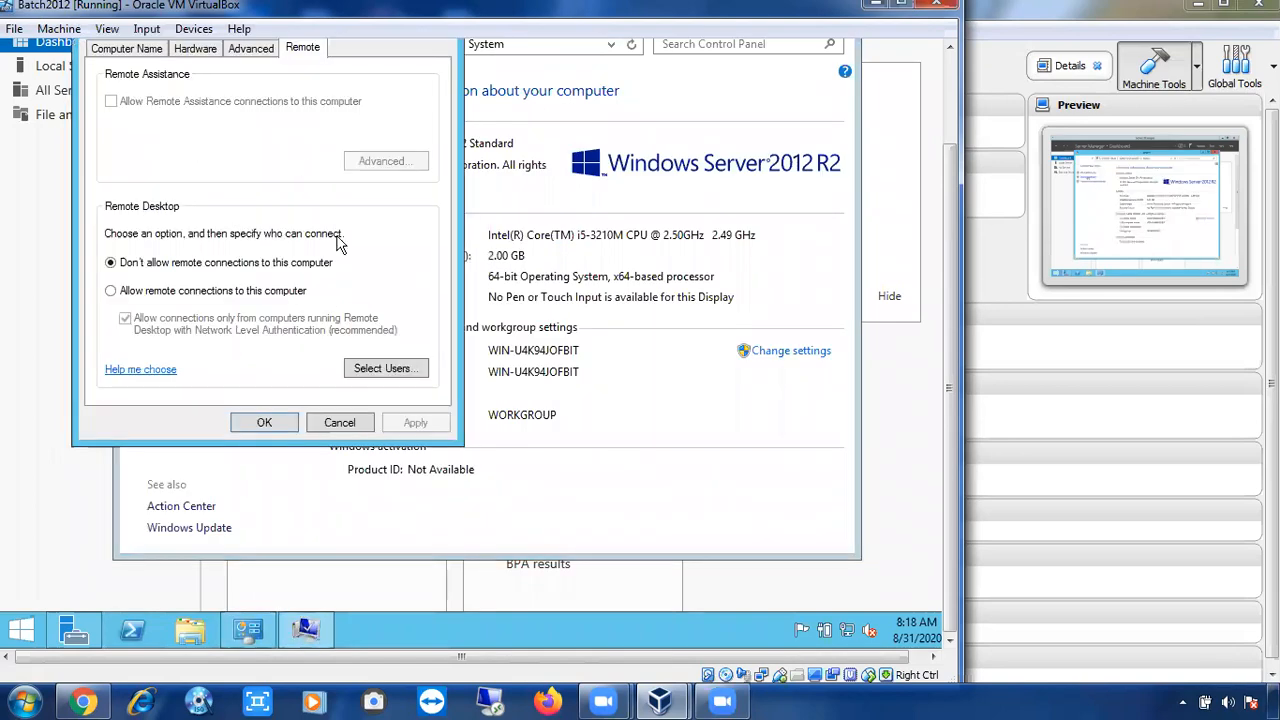
left_click(190, 296)
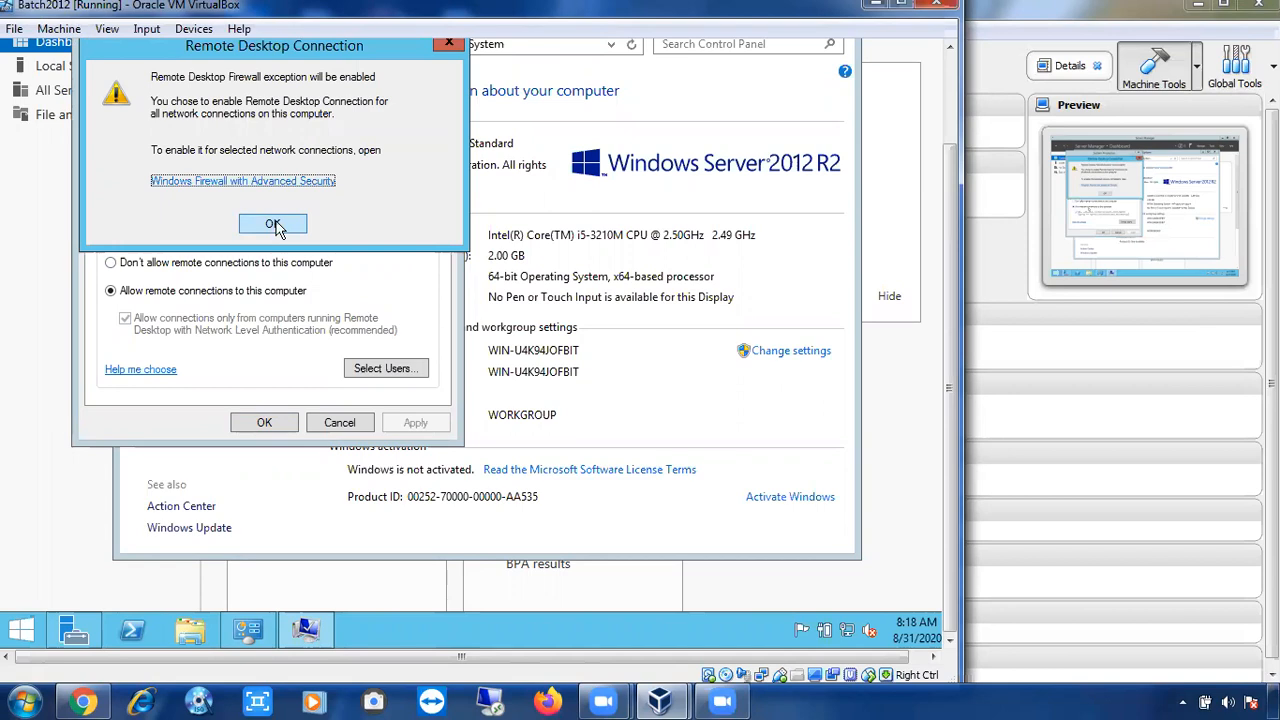
left_click(273, 226)
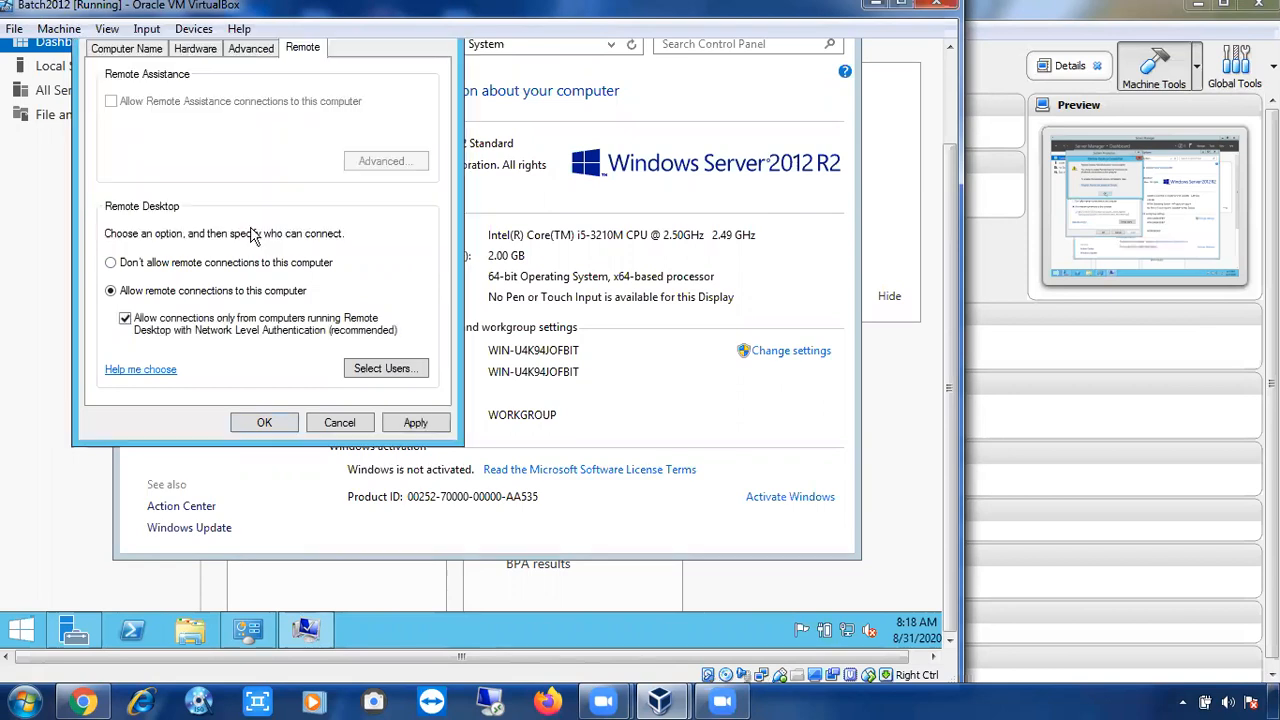
left_click(414, 422)
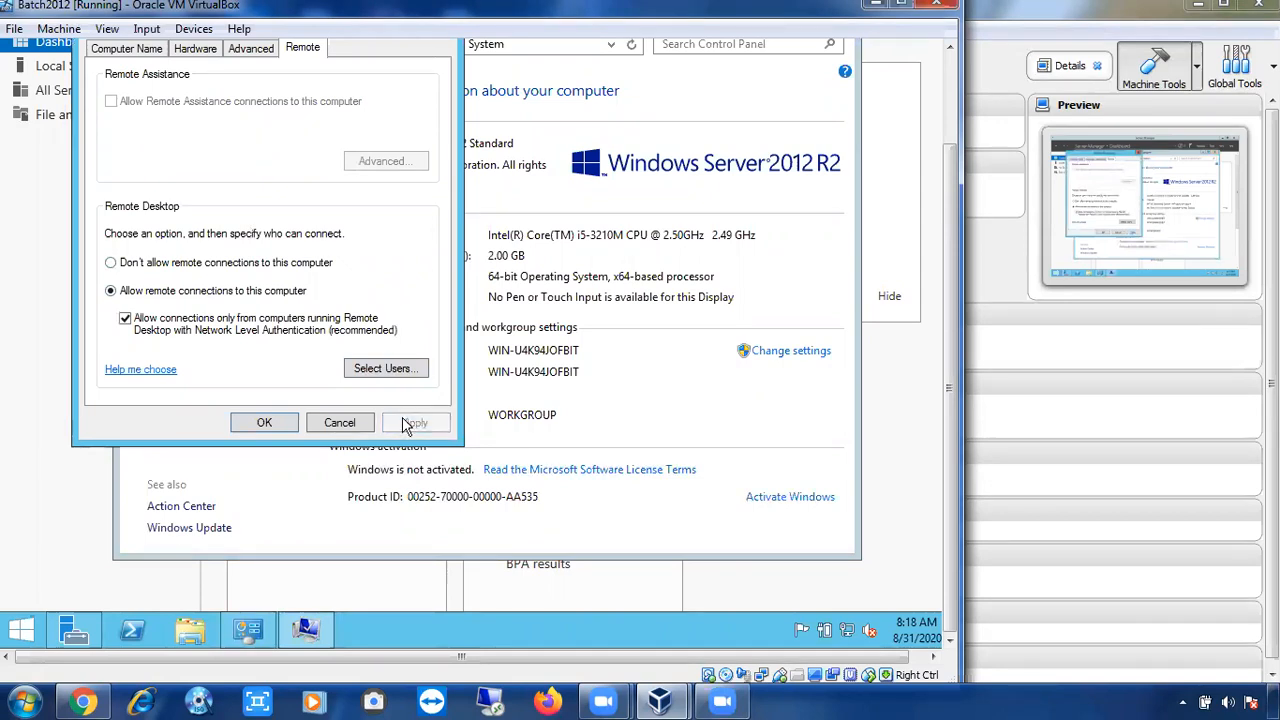
left_click(289, 425)
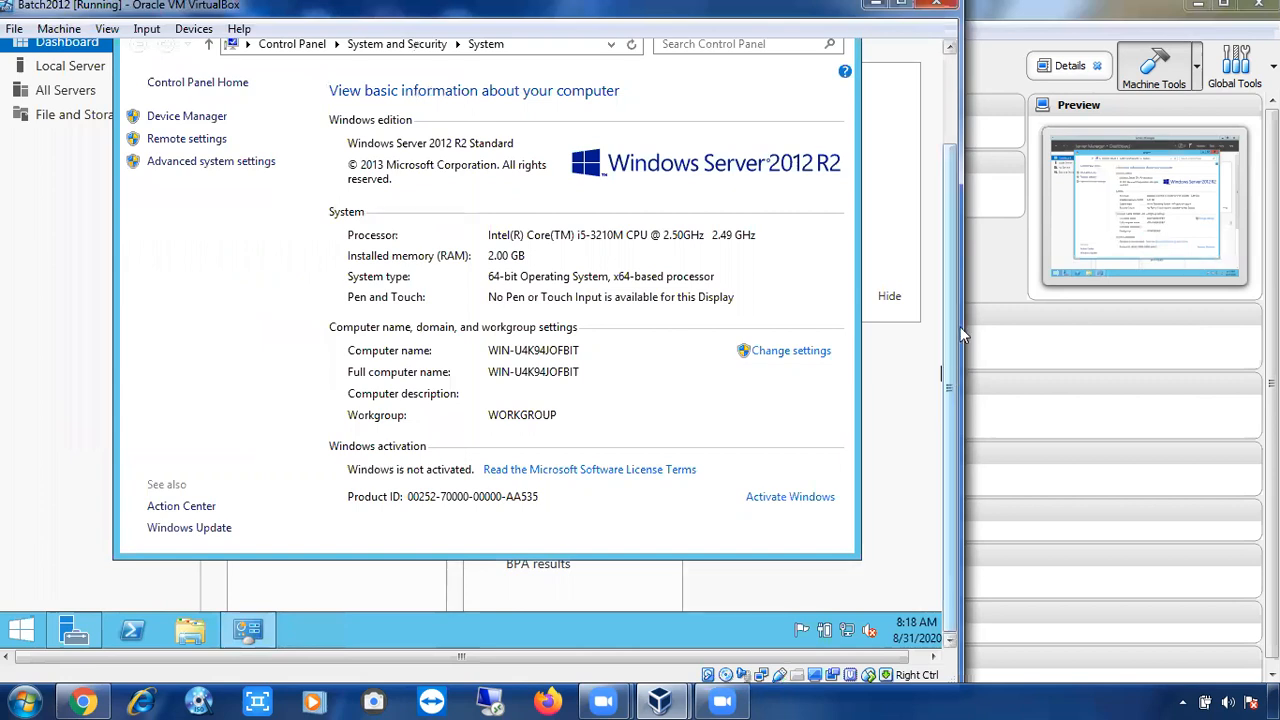
scroll(945, 280, "up", 2)
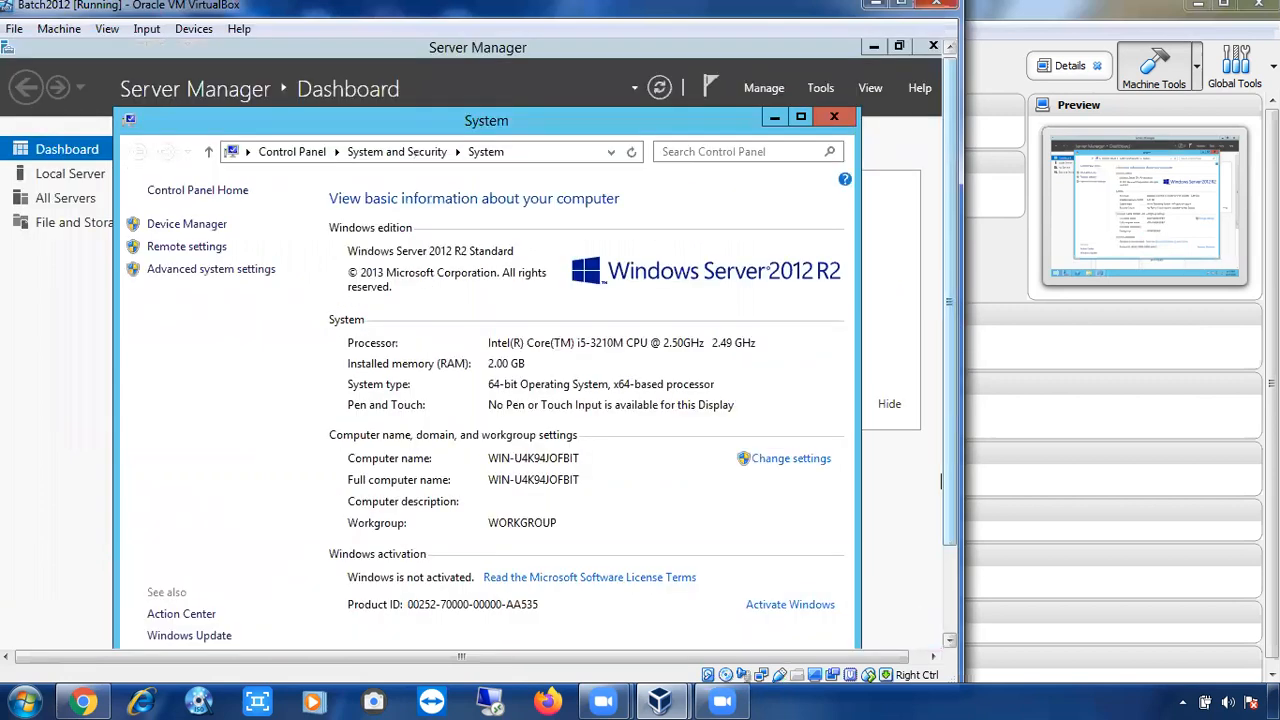
Close the guest's System window, then open and cancel the Run dialog.
left_click(834, 118)
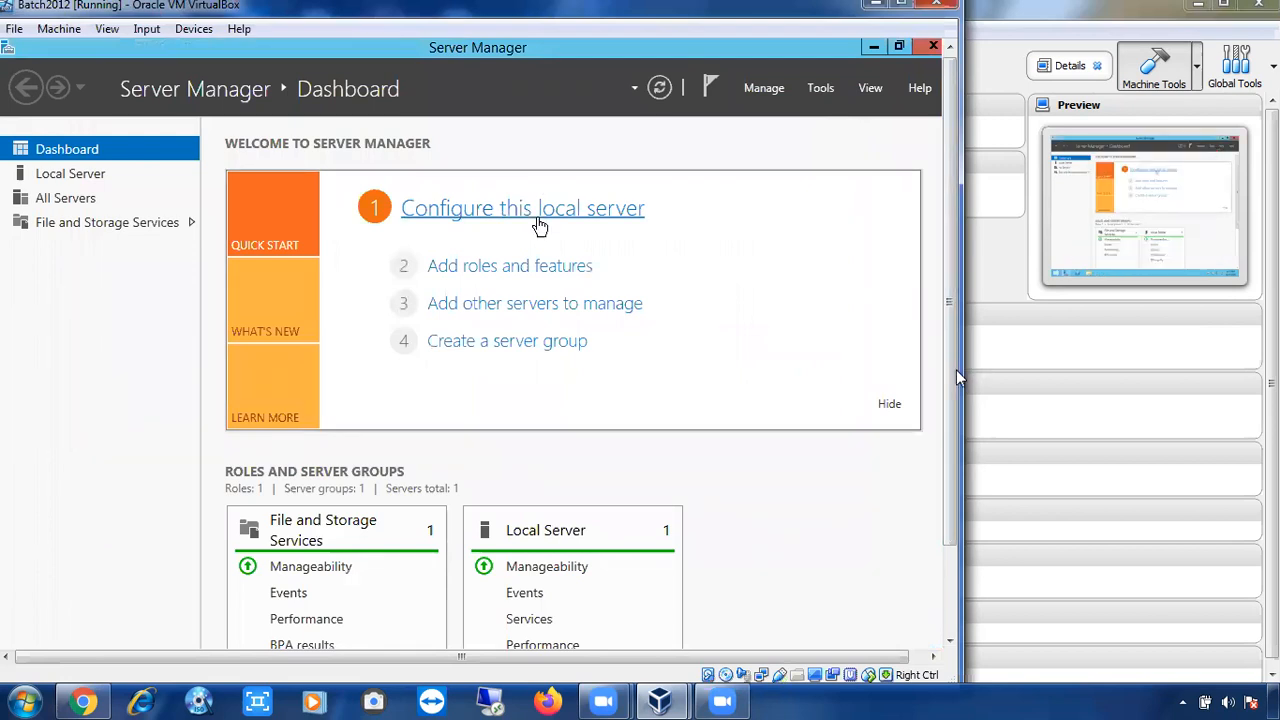
left_click(954, 486)
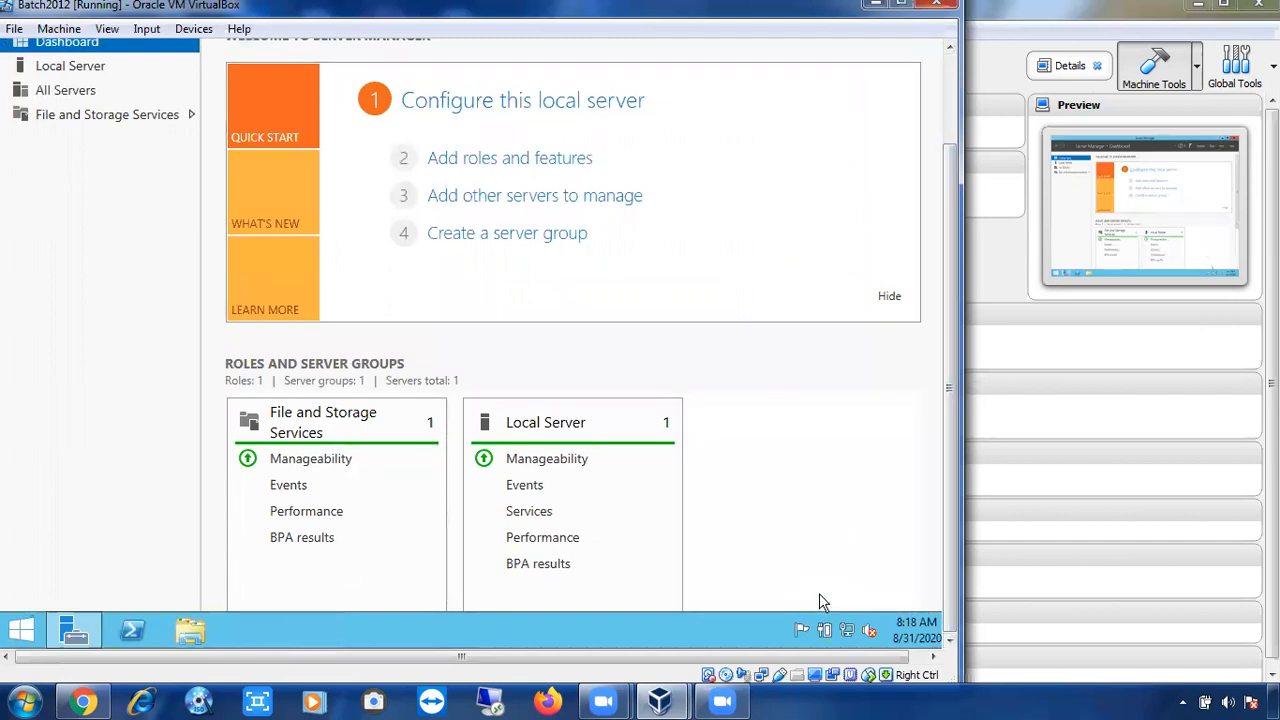
key("super+r")
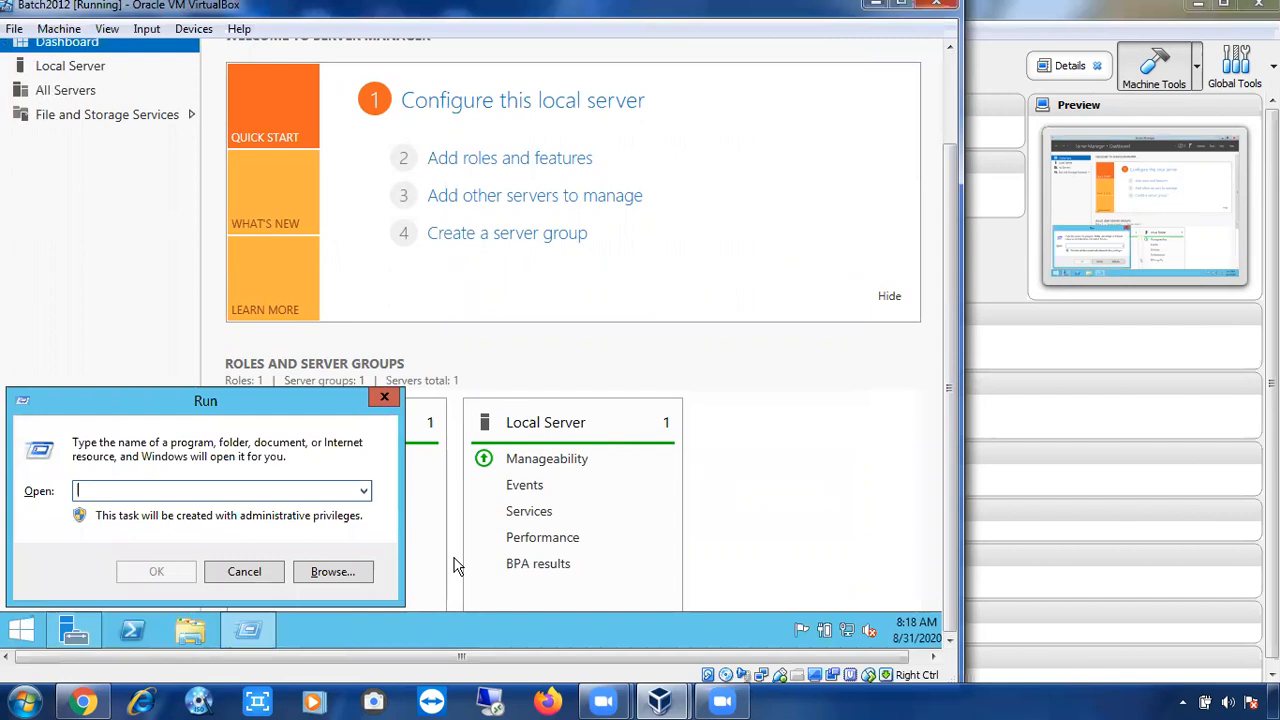
left_click(249, 578)
Launch Remote Desktop Connection on the host by running mstsc.
left_click(796, 699)
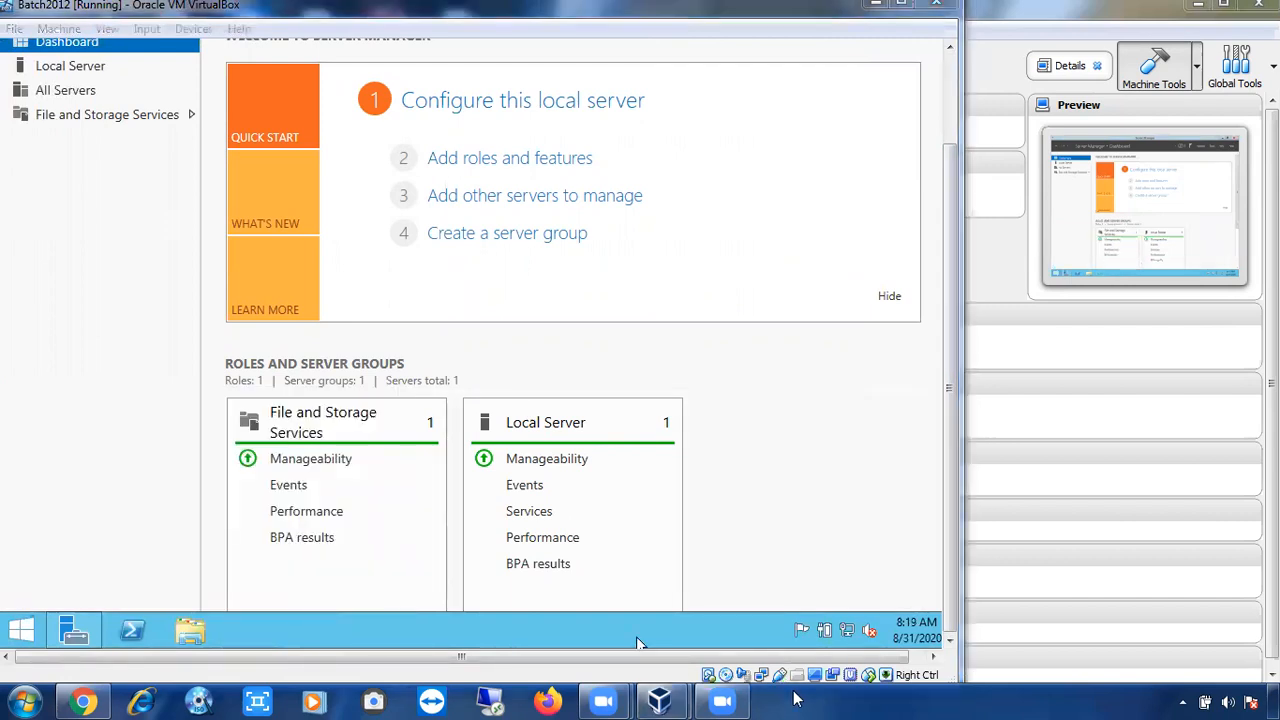
key("super+r")
type("mst")
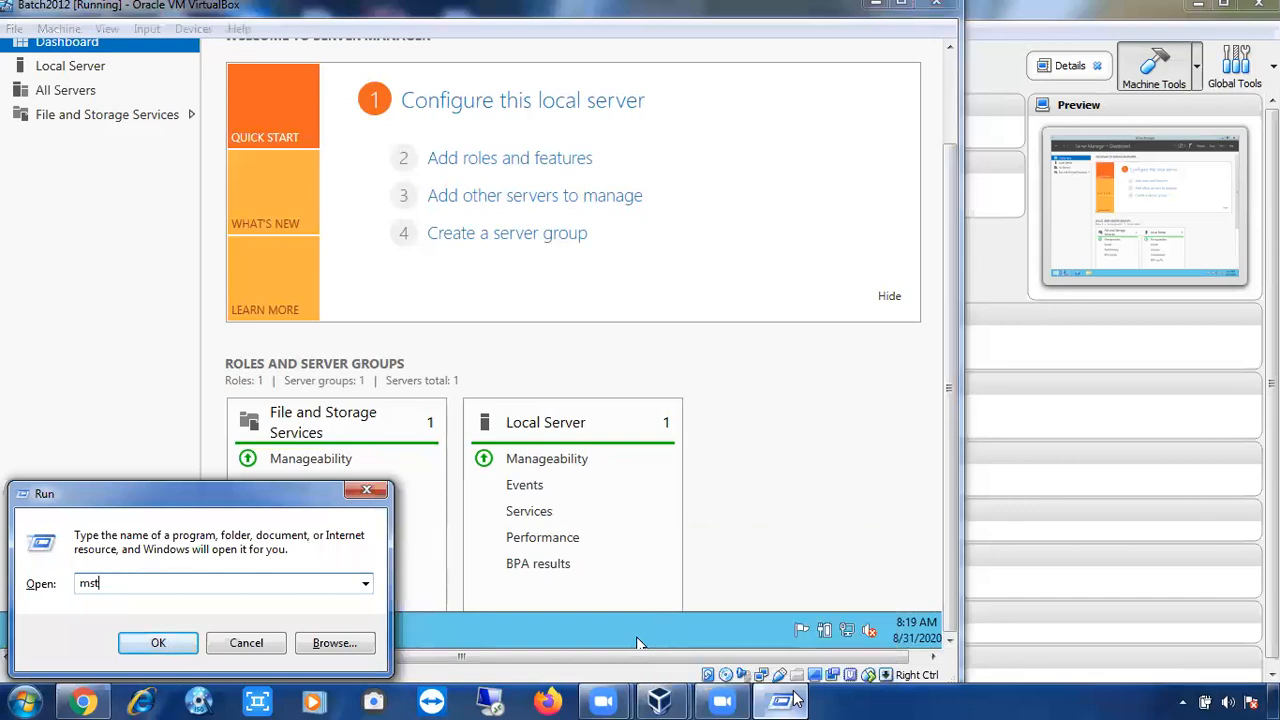
type("sc")
key("Return")
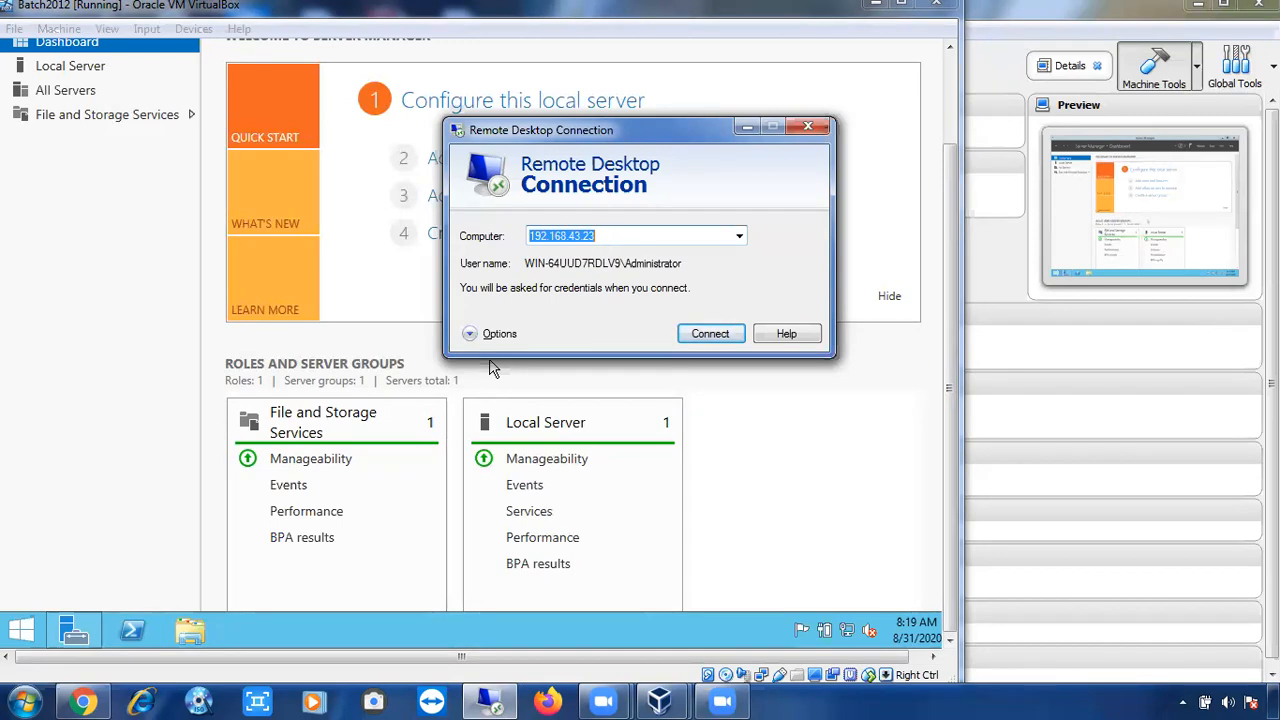
Open cmd on the guest and run ipconfig, showing IPv4 address 192.168.43.247.
left_click(107, 445)
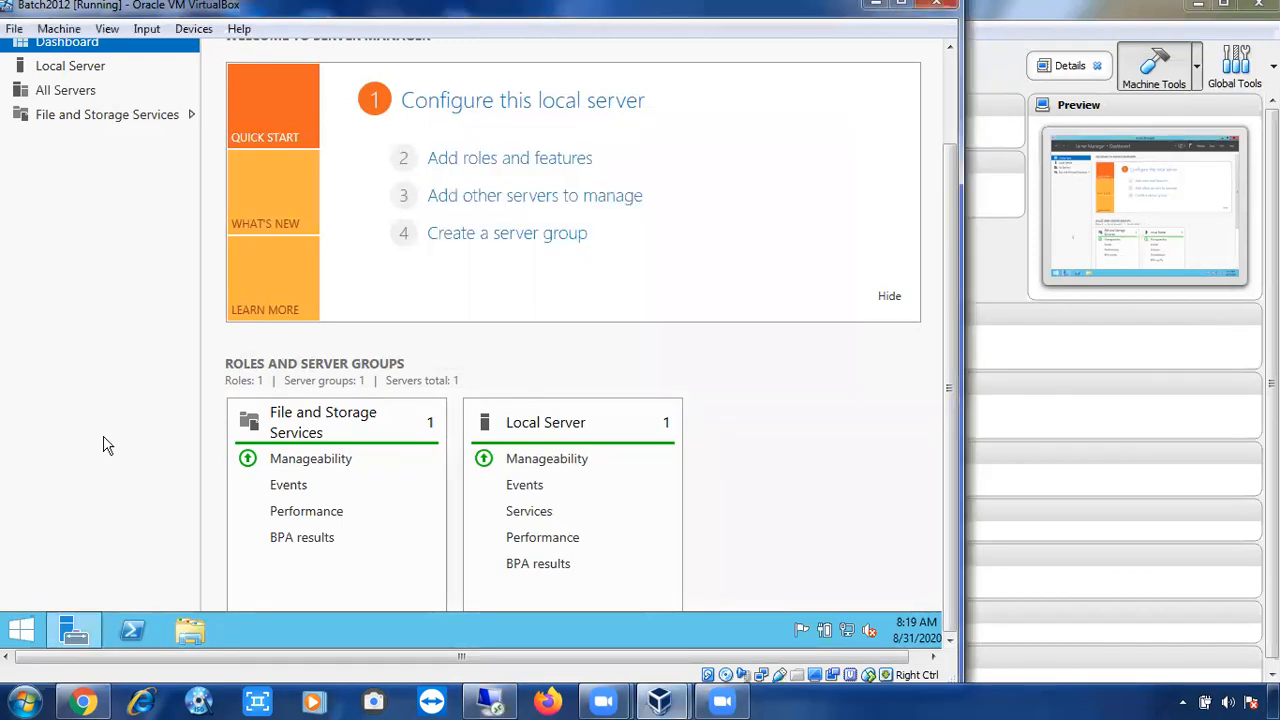
key("super+r")
type("cmd")
key("Return")
type("ipconfig")
key("Return")
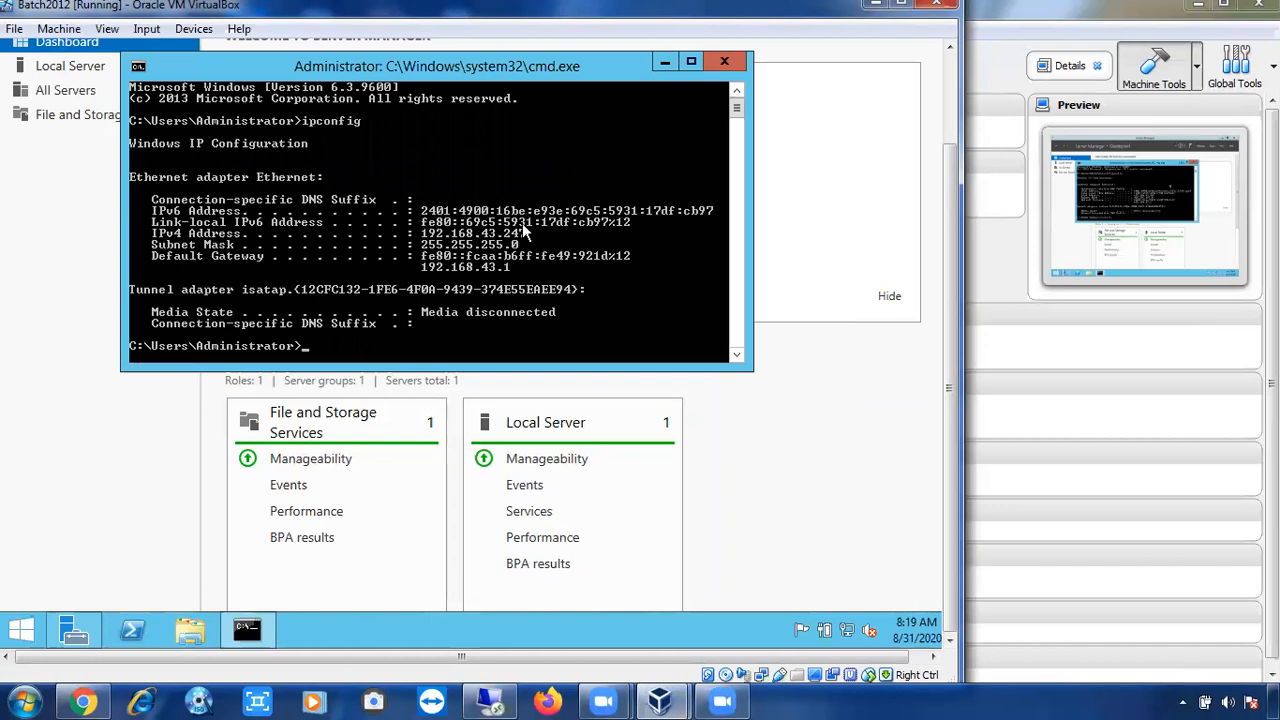
Change the Remote Desktop computer address to 192.168.43.247 and connect.
left_click(505, 700)
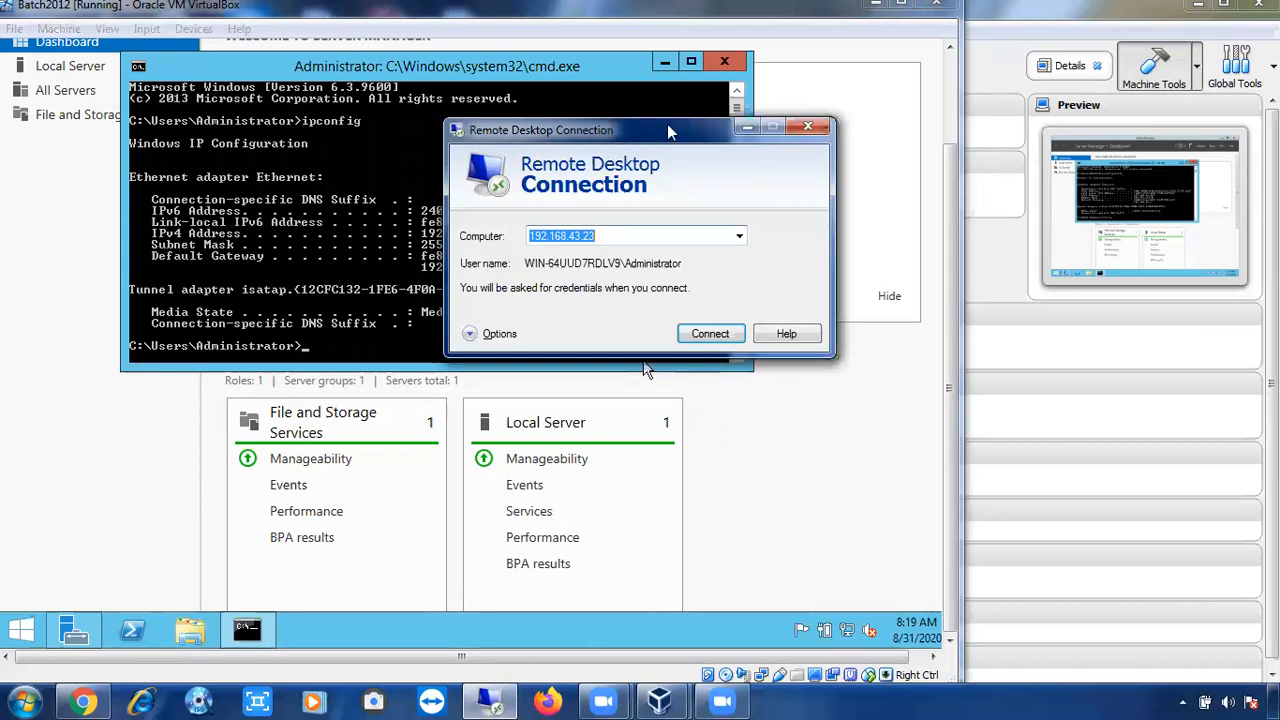
left_click_drag(643, 140, 791, 115)
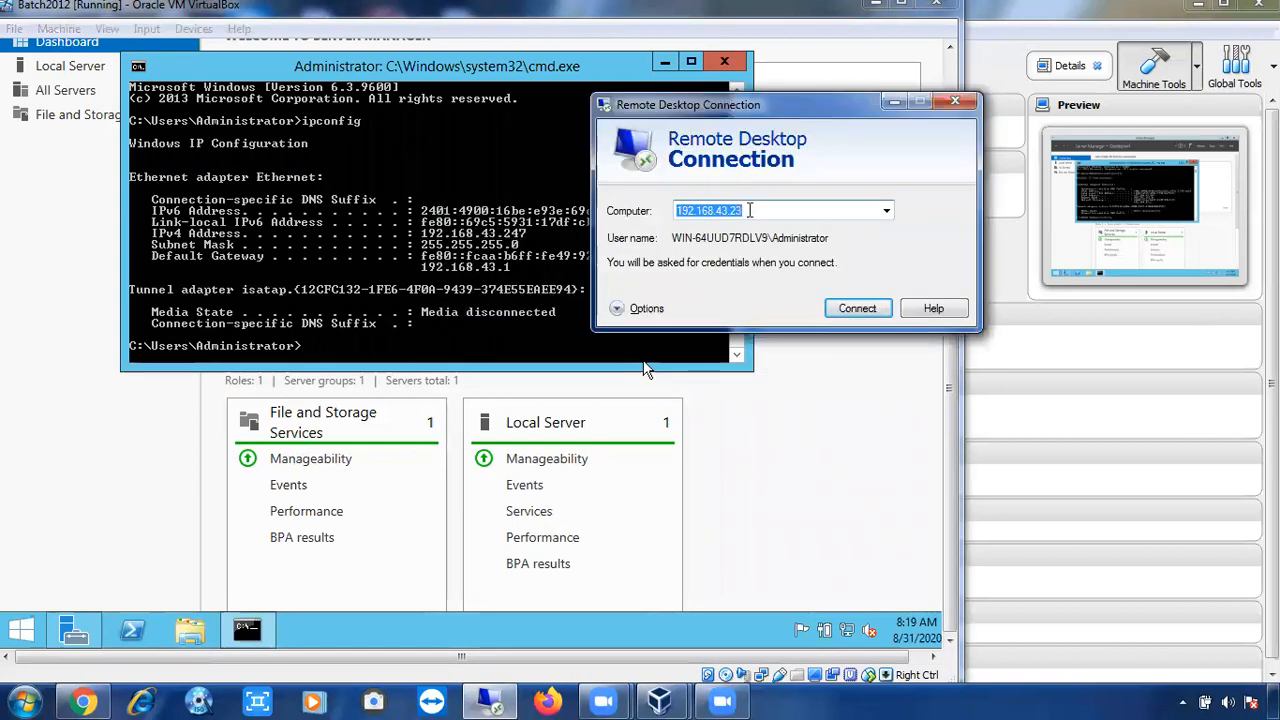
left_click(749, 210)
key("BackSpace")
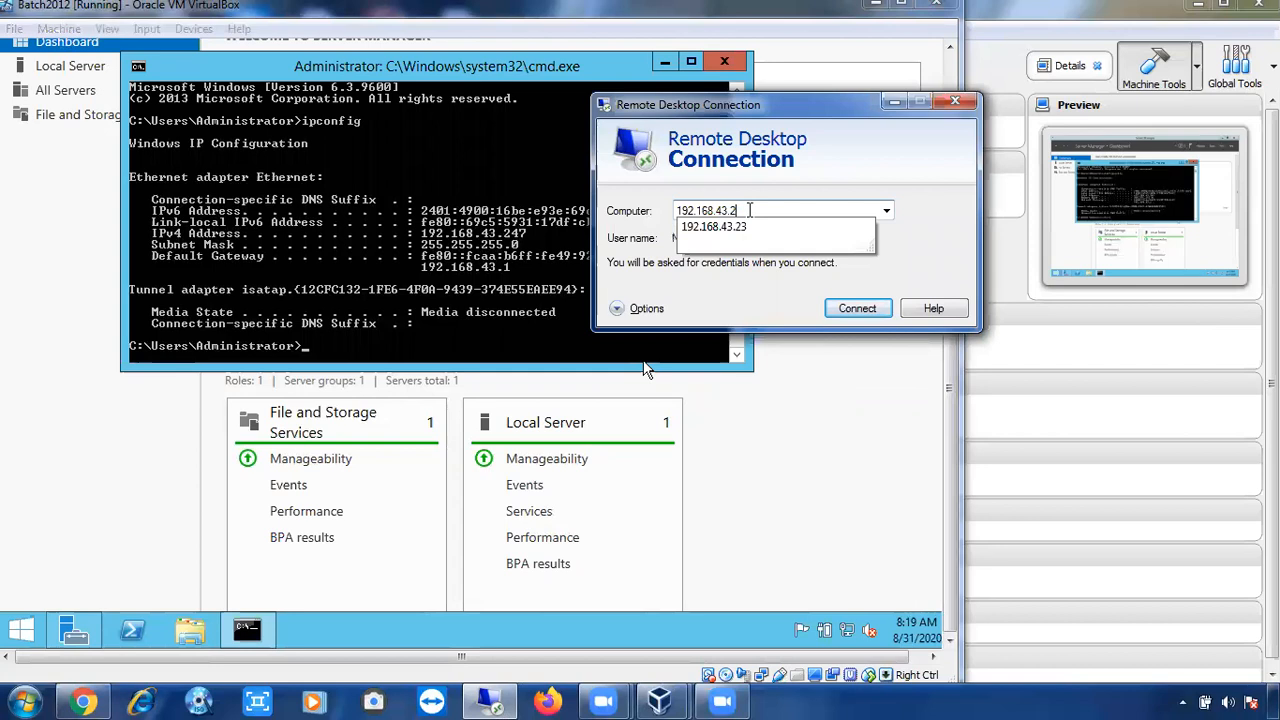
key("BackSpace")
key("Down")
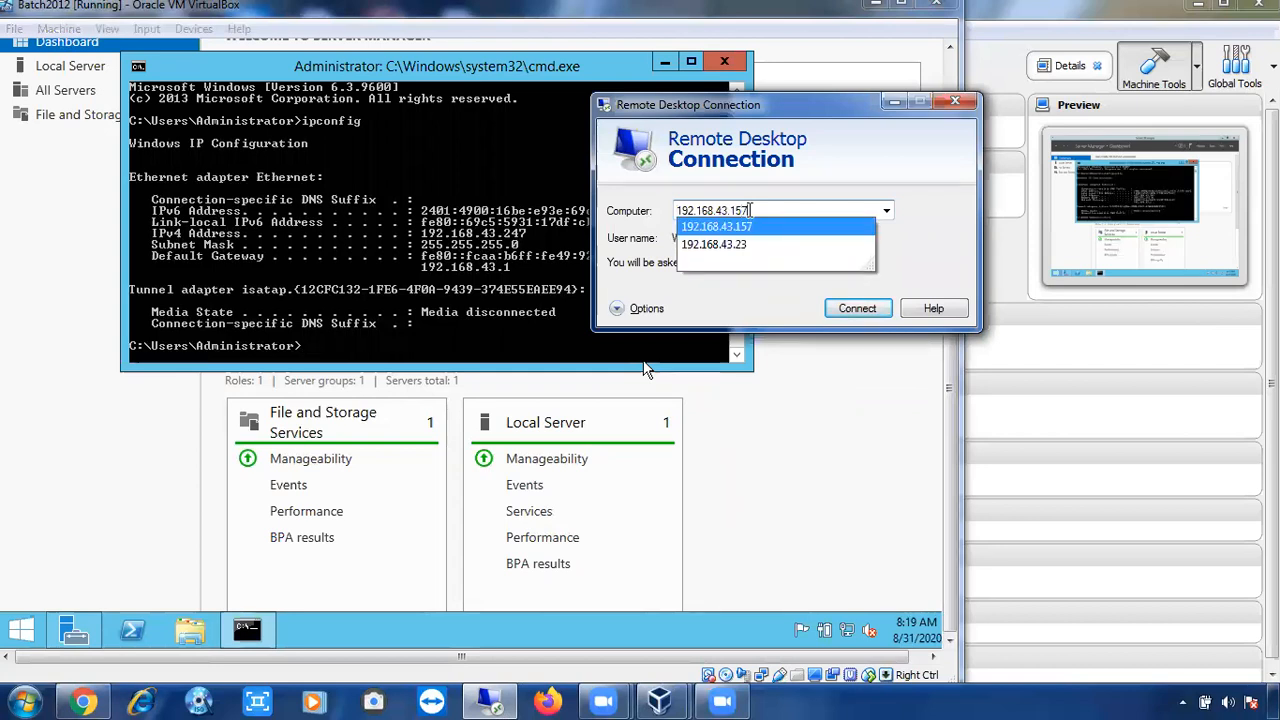
key("BackSpace")
key("BackSpace")
key("BackSpace")
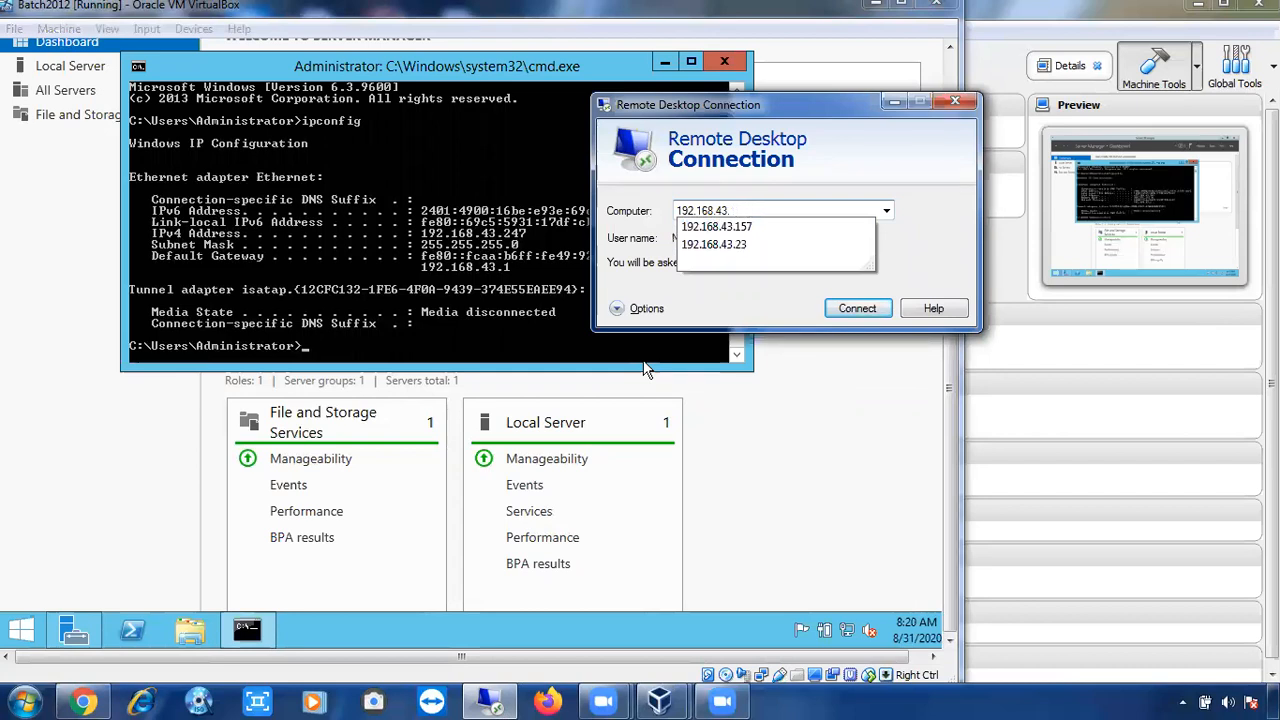
type("247")
left_click(872, 312)
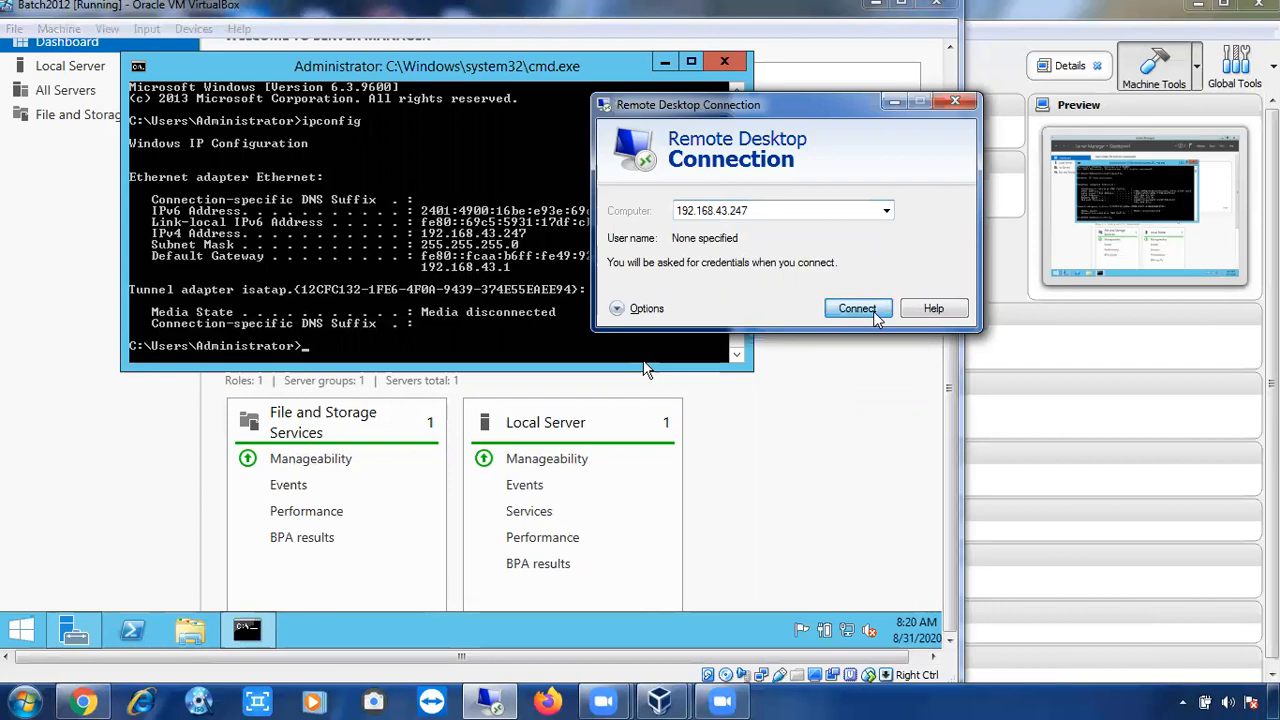
left_click(858, 309)
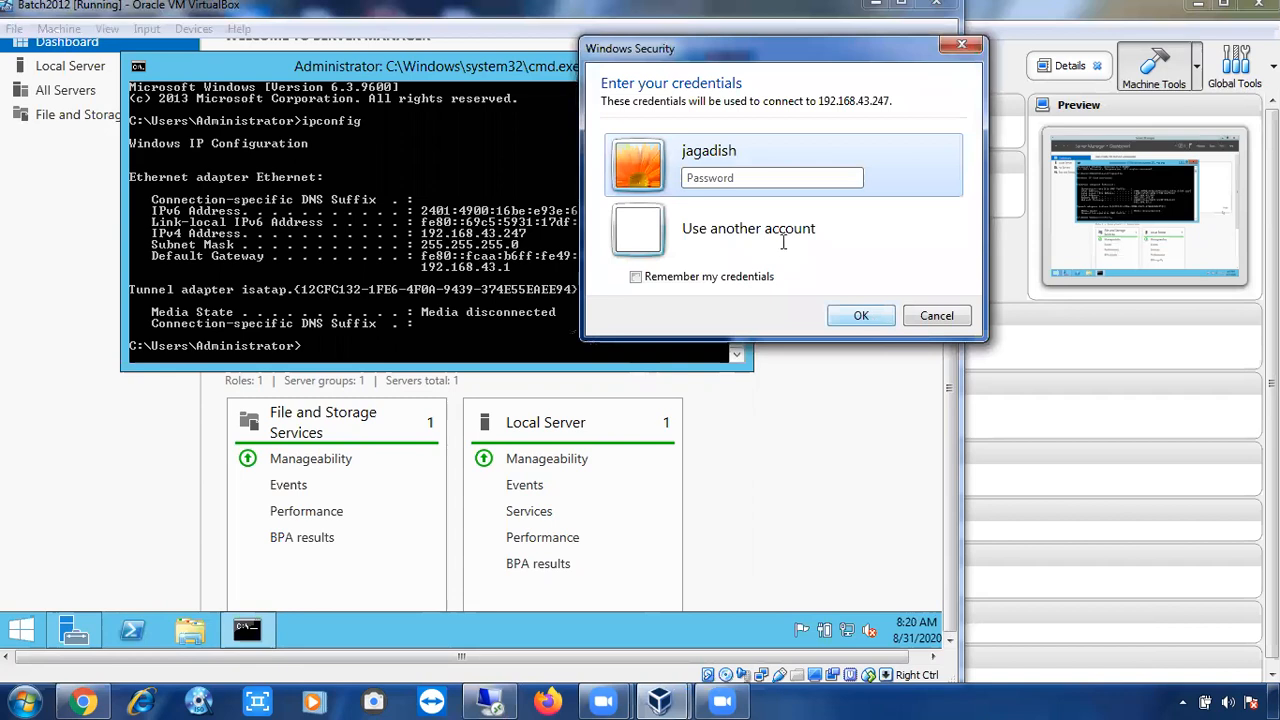
Sign in with another account as administrator, entering the account password.
left_click(785, 238)
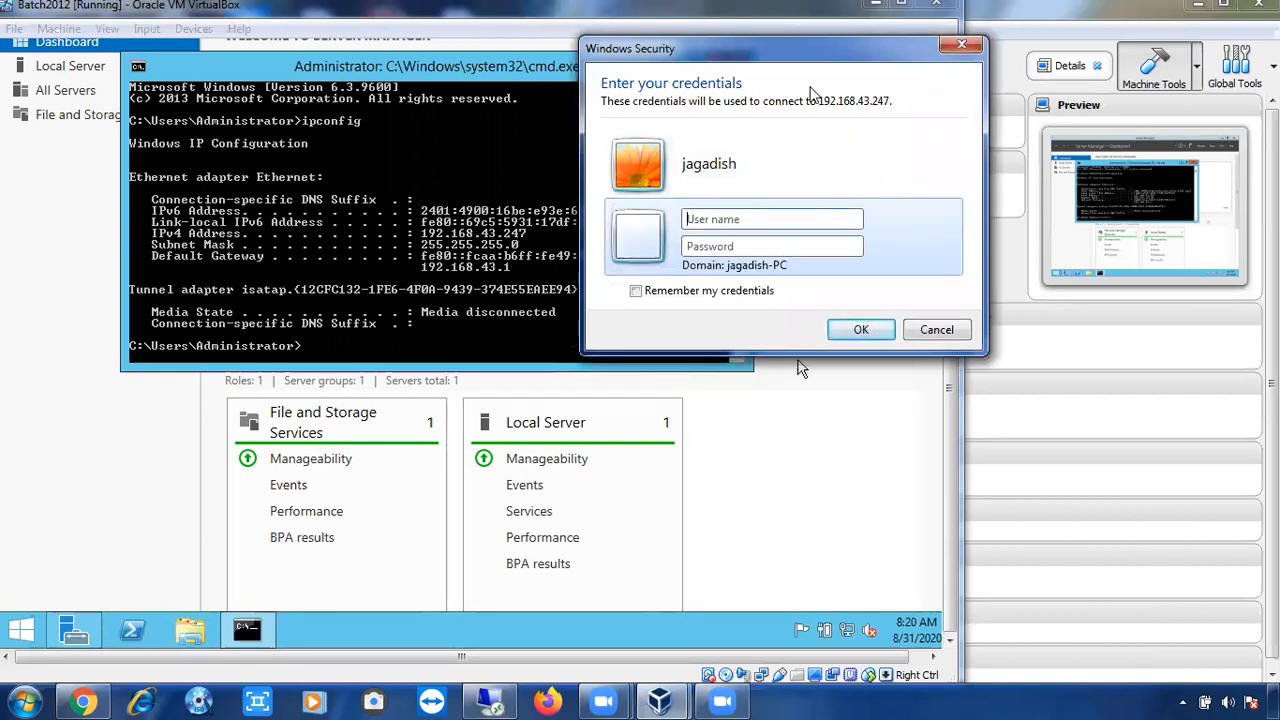
type("administrator")
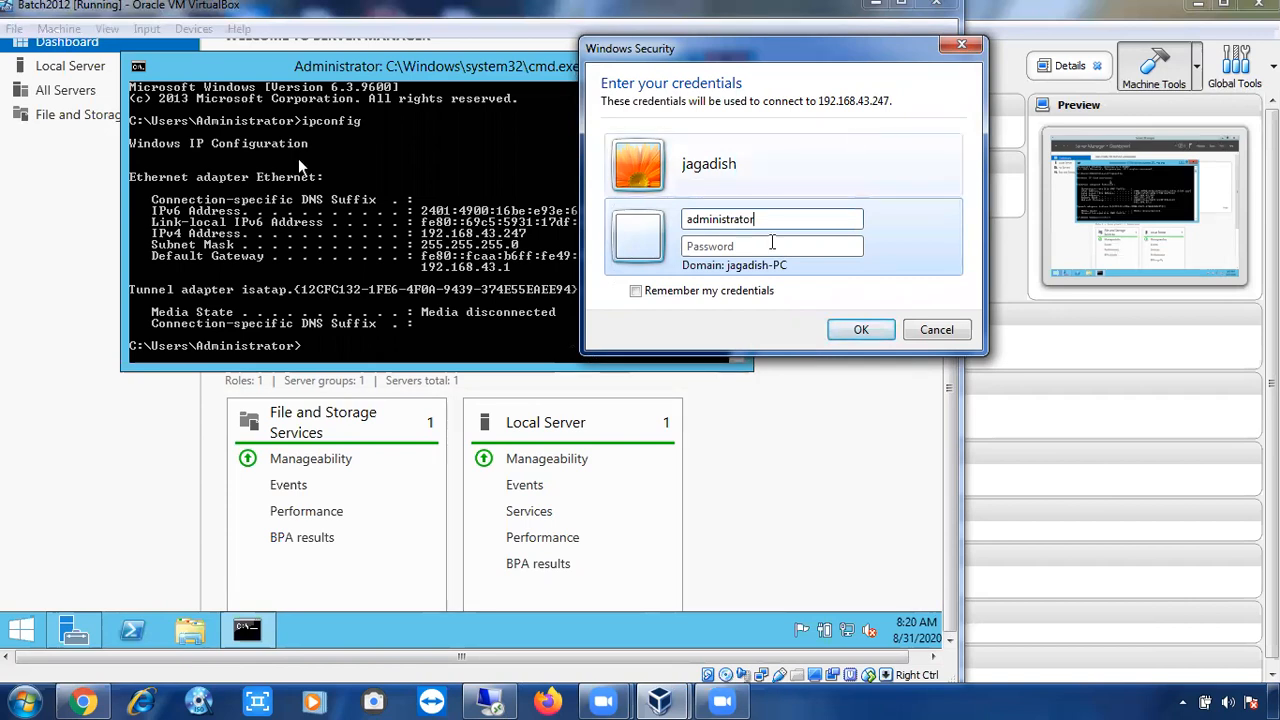
left_click(770, 244)
type("••••••••••••")
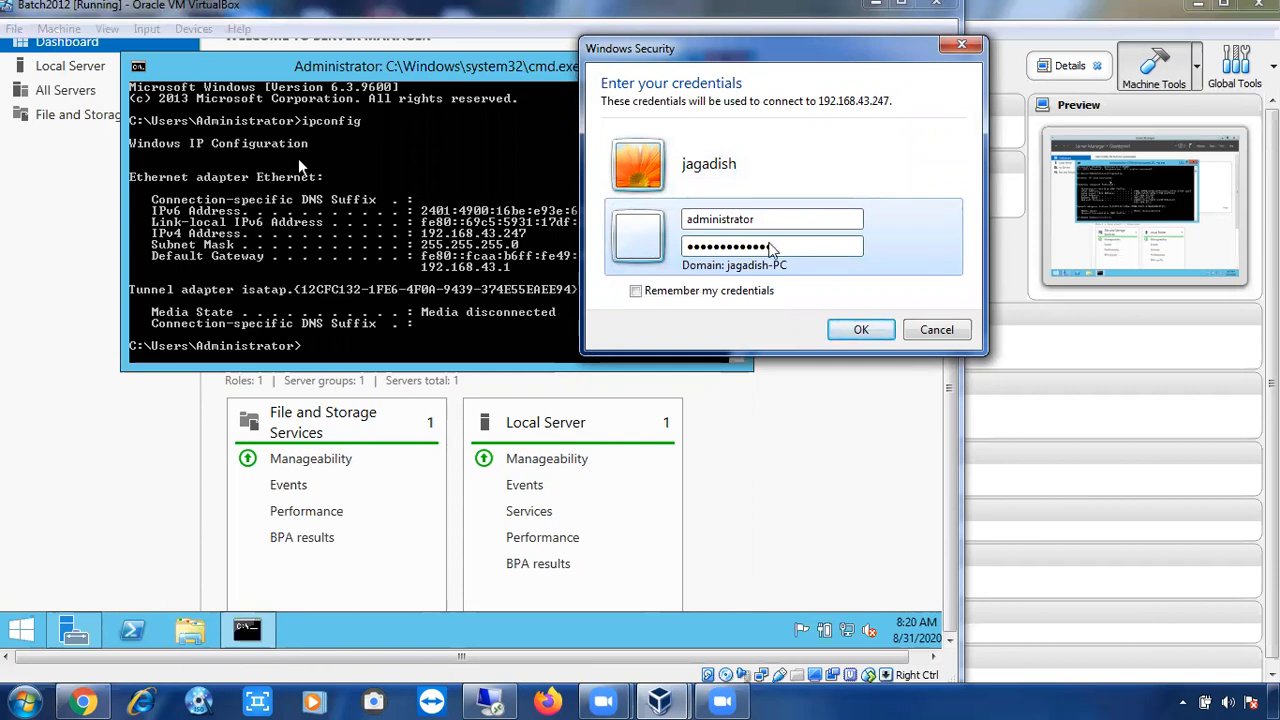
key("Return")
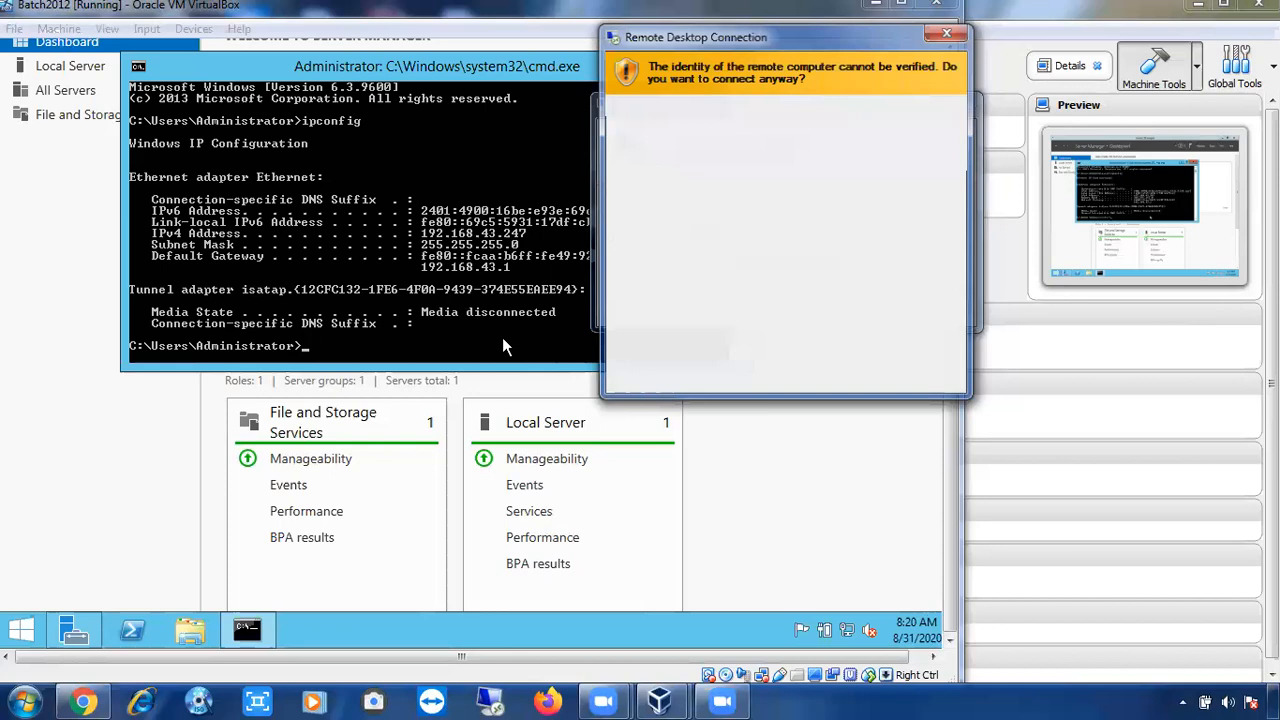
Accept the unverified certificate warning with Yes to open the remote session.
key("alt+y")
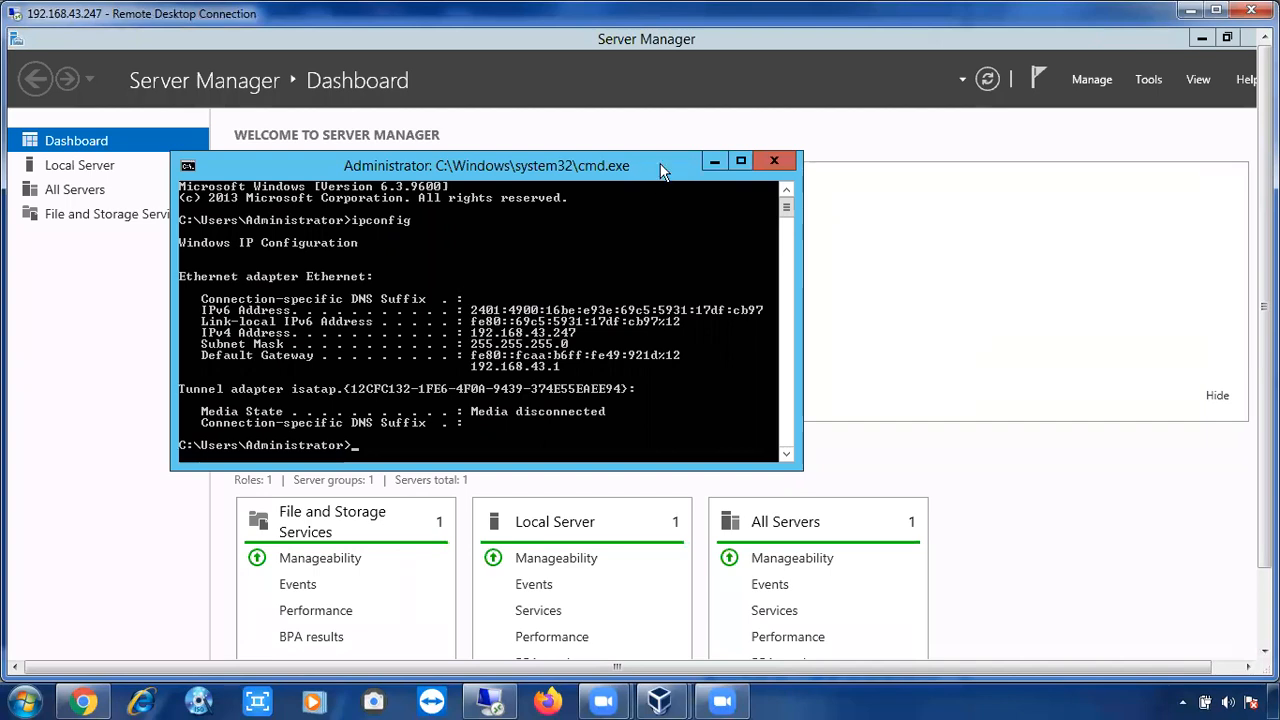
Close the cmd.exe window in the remote session to reveal the Server Manager dashboard.
left_click(773, 161)
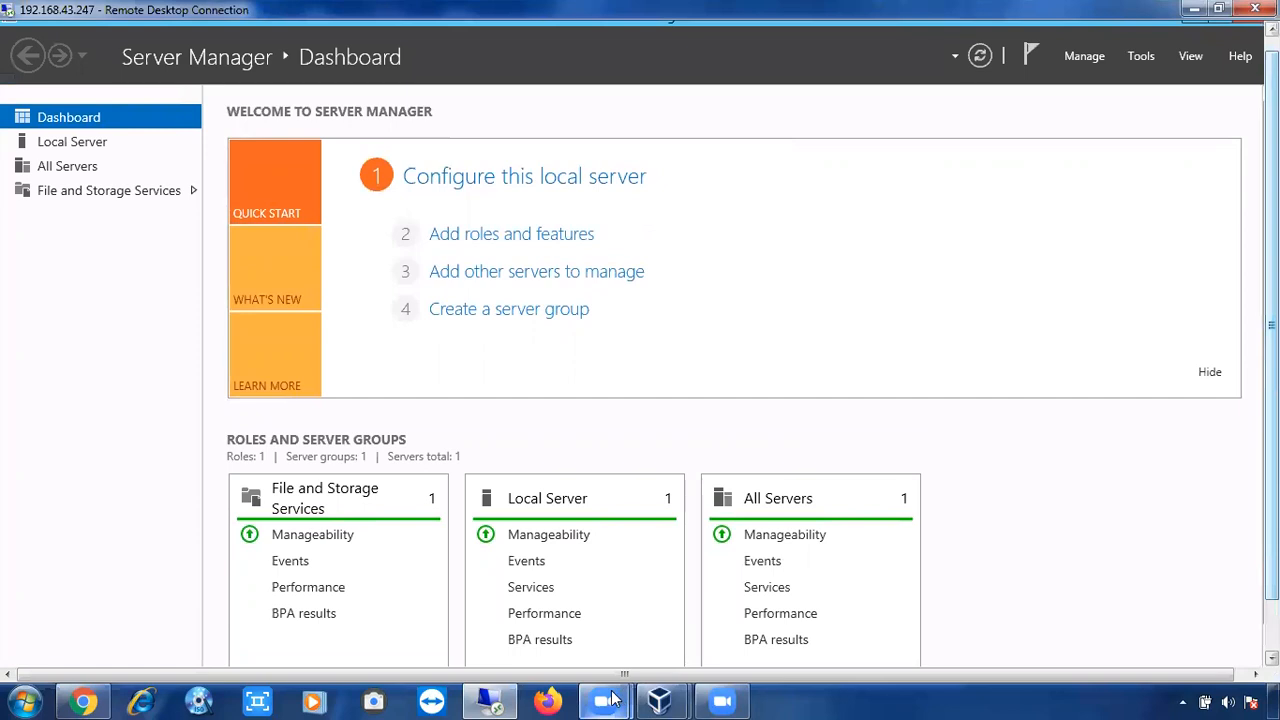
left_click(614, 699)
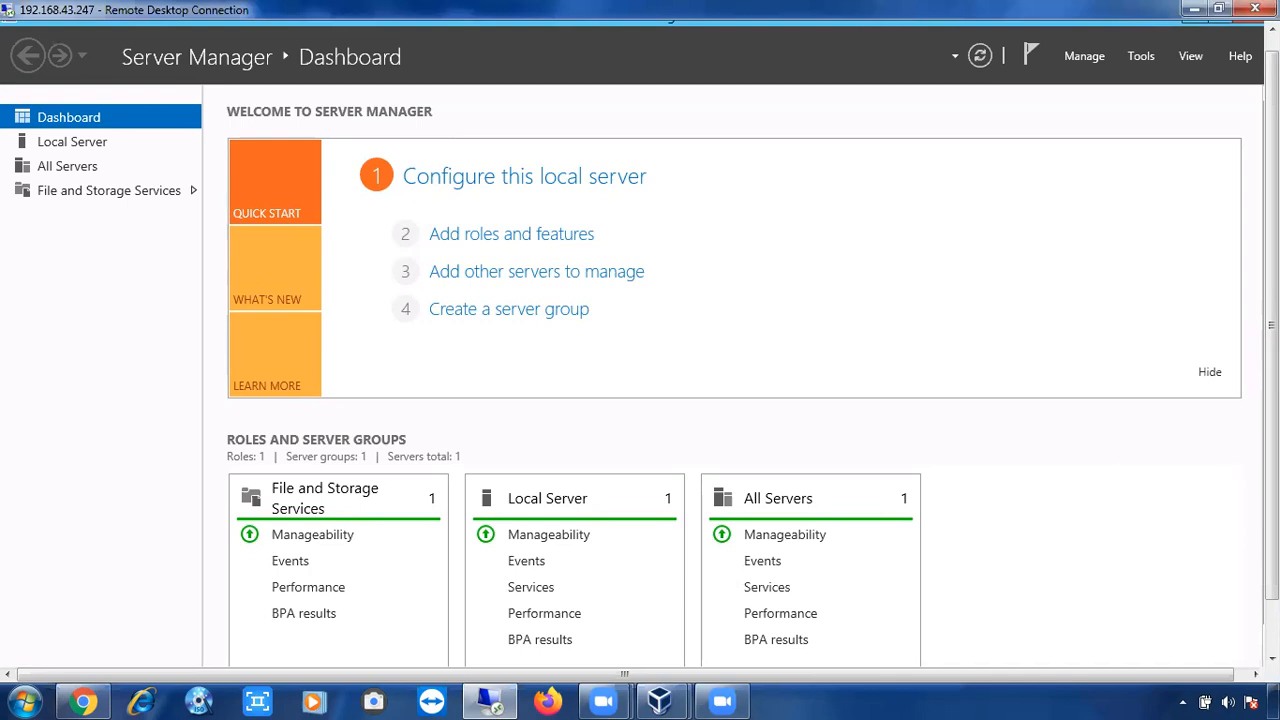
Restore the maximized Server Manager dashboard to a smaller window, then minimize it.
left_click_drag(1272, 452, 1272, 436)
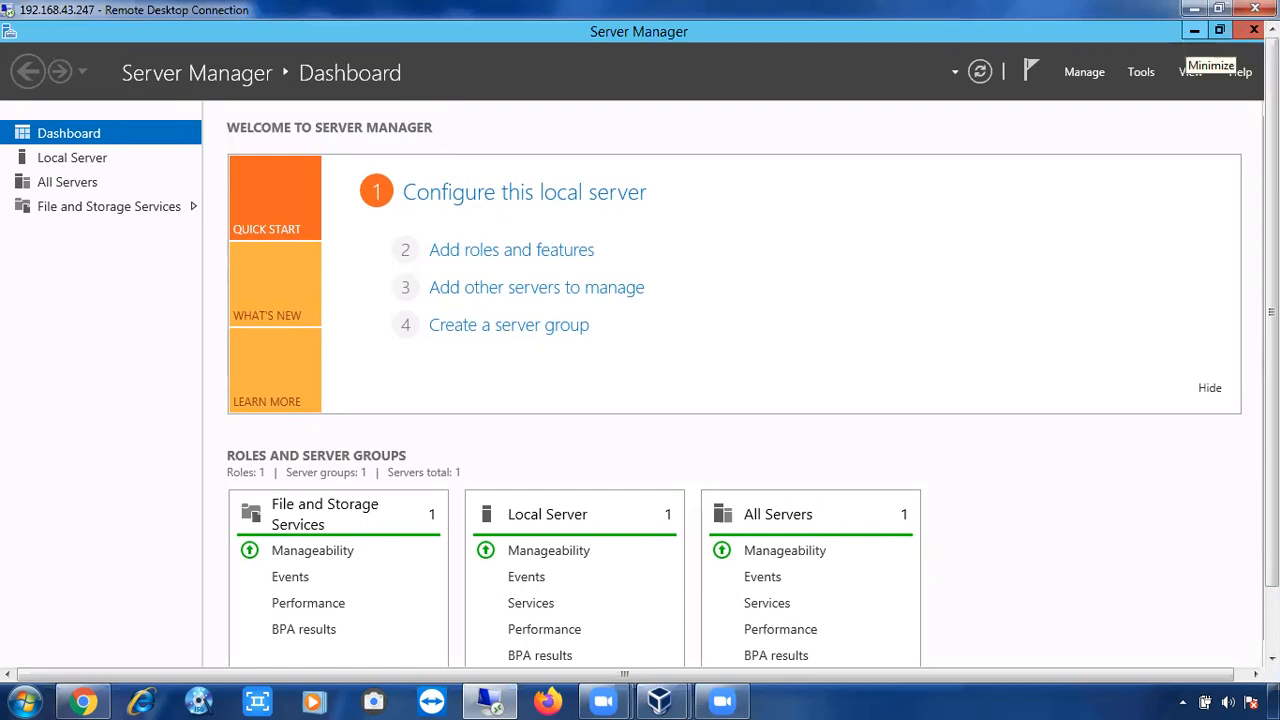
mouse_move(1271, 312)
left_mouse_down()
mouse_move(1271, 375)
mouse_move(1271, 312)
left_mouse_up()
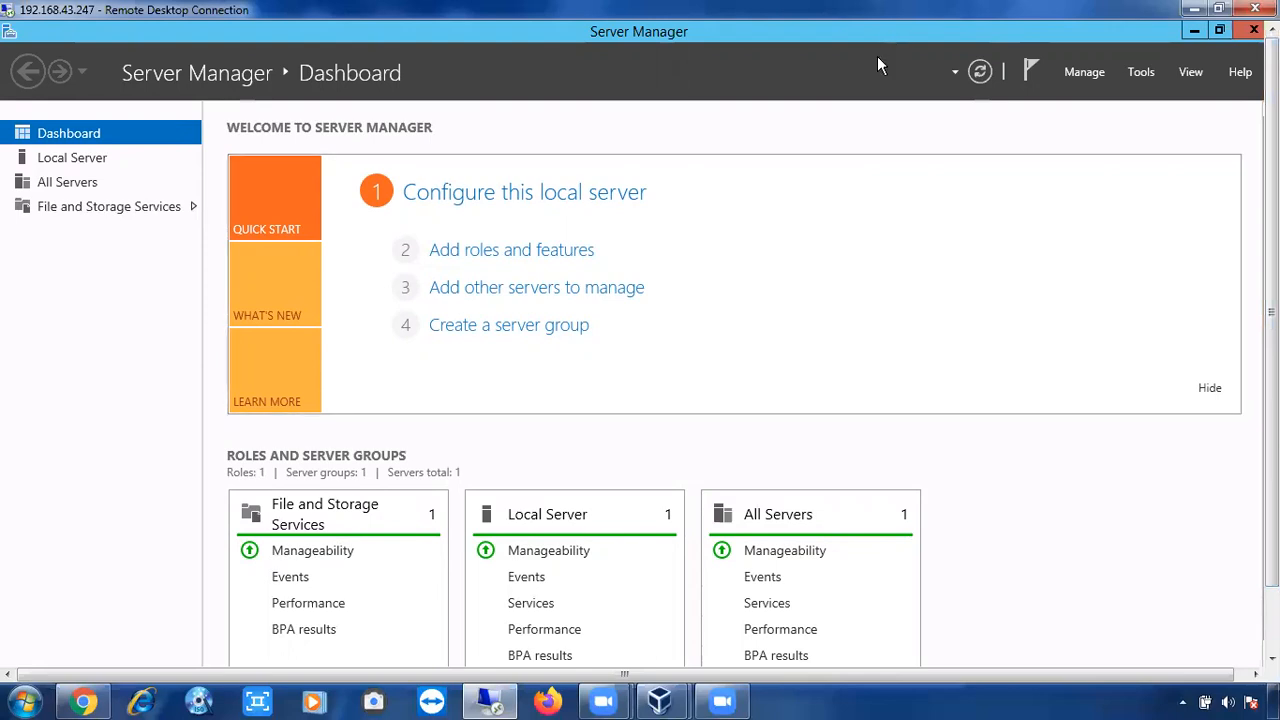
left_click_drag(838, 32, 838, 122)
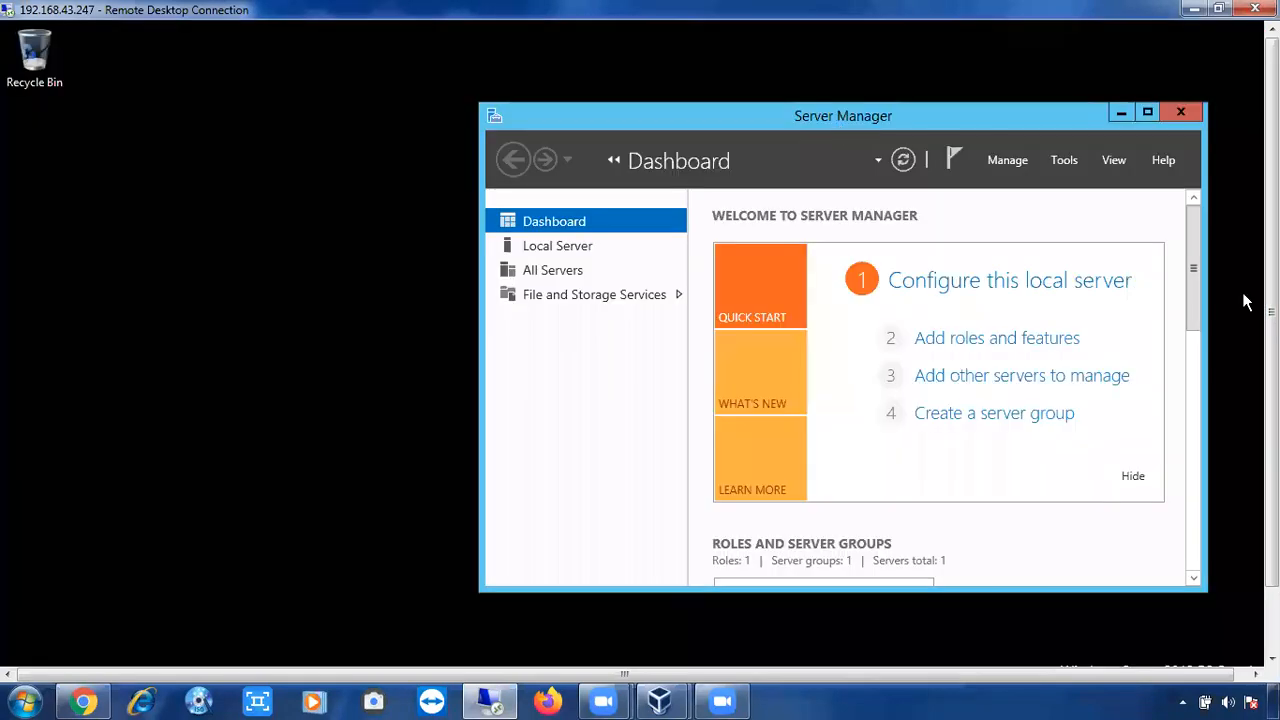
left_click_drag(1271, 312, 1271, 375)
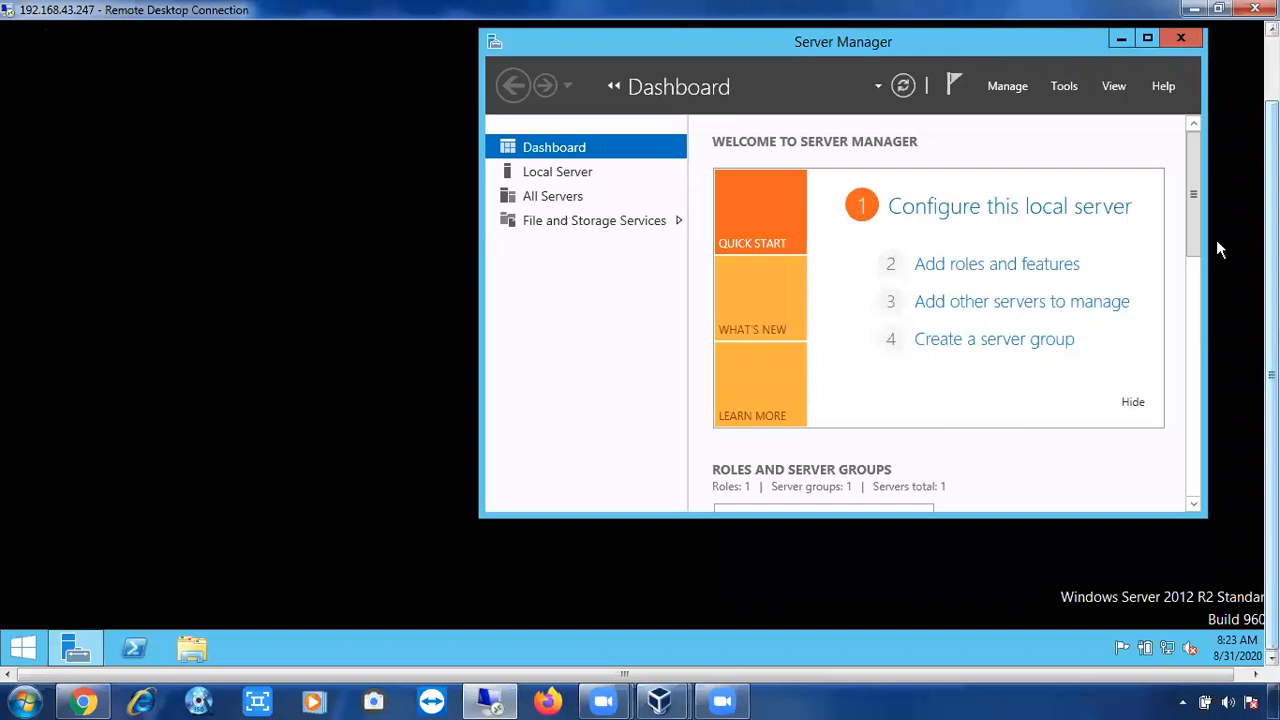
left_click(1180, 40)
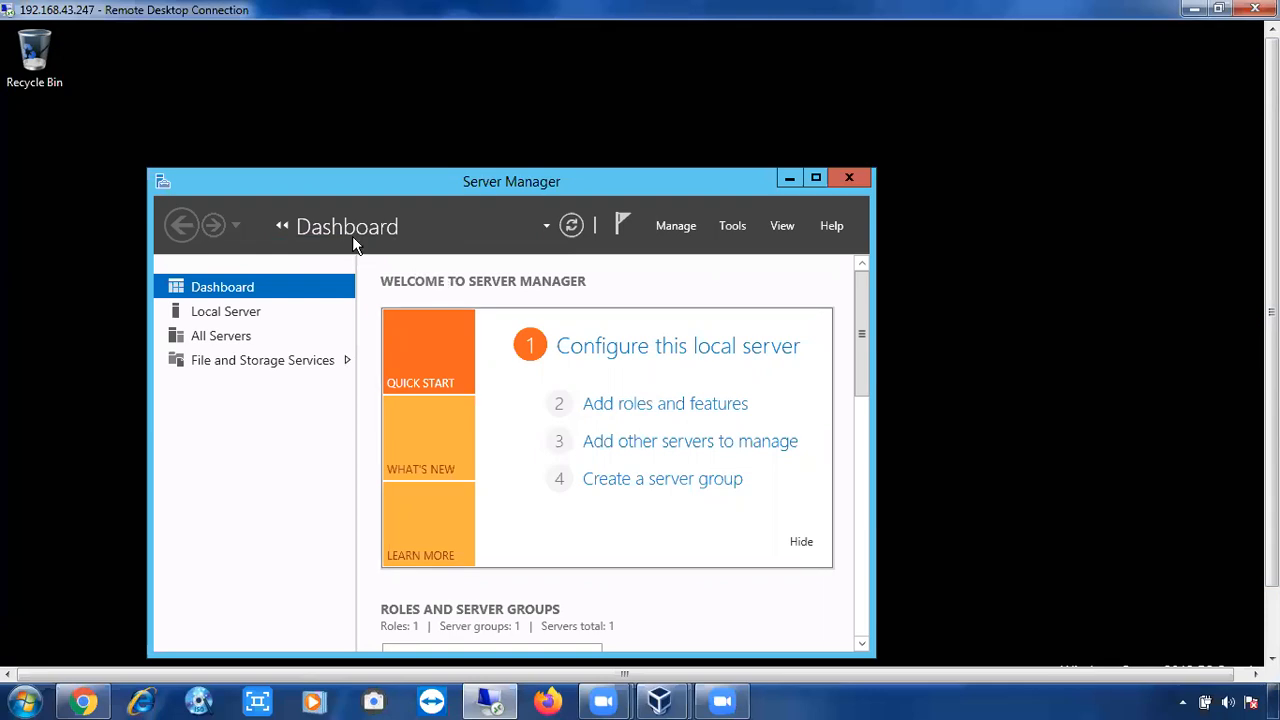
Launch the Add Roles and Features Wizard and move past the Before You Begin page.
left_click(677, 417)
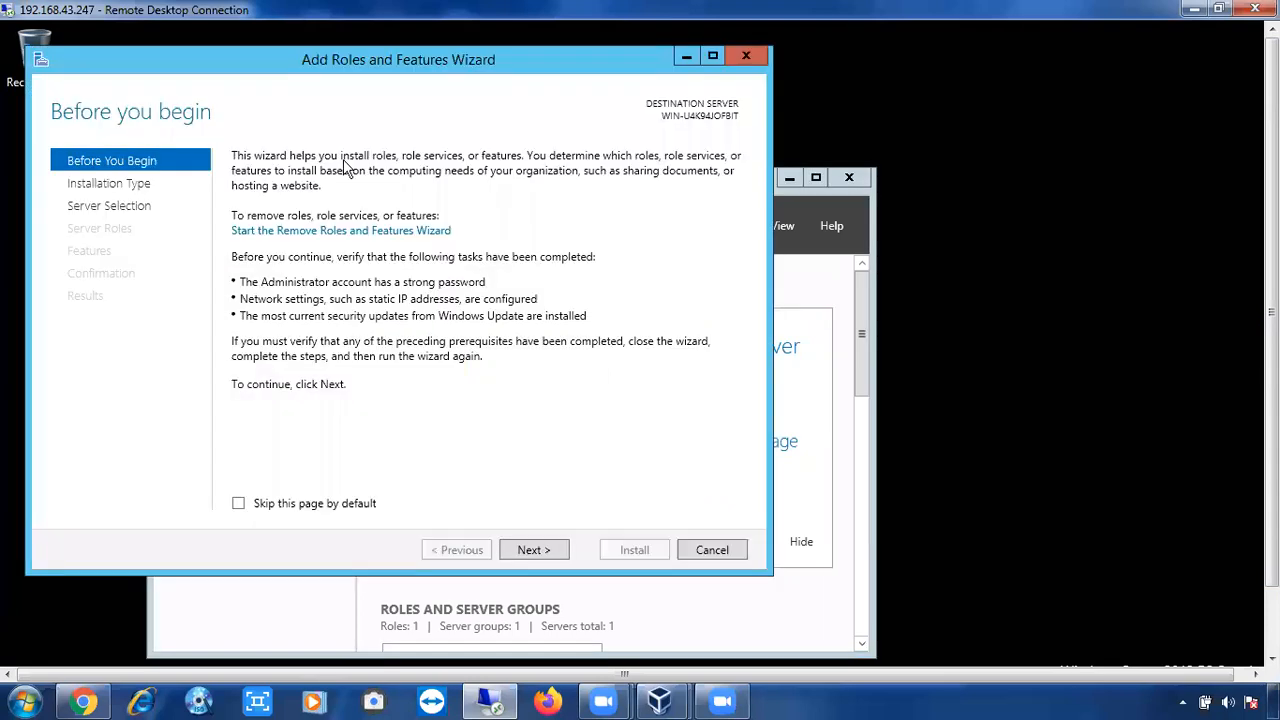
left_click(531, 553)
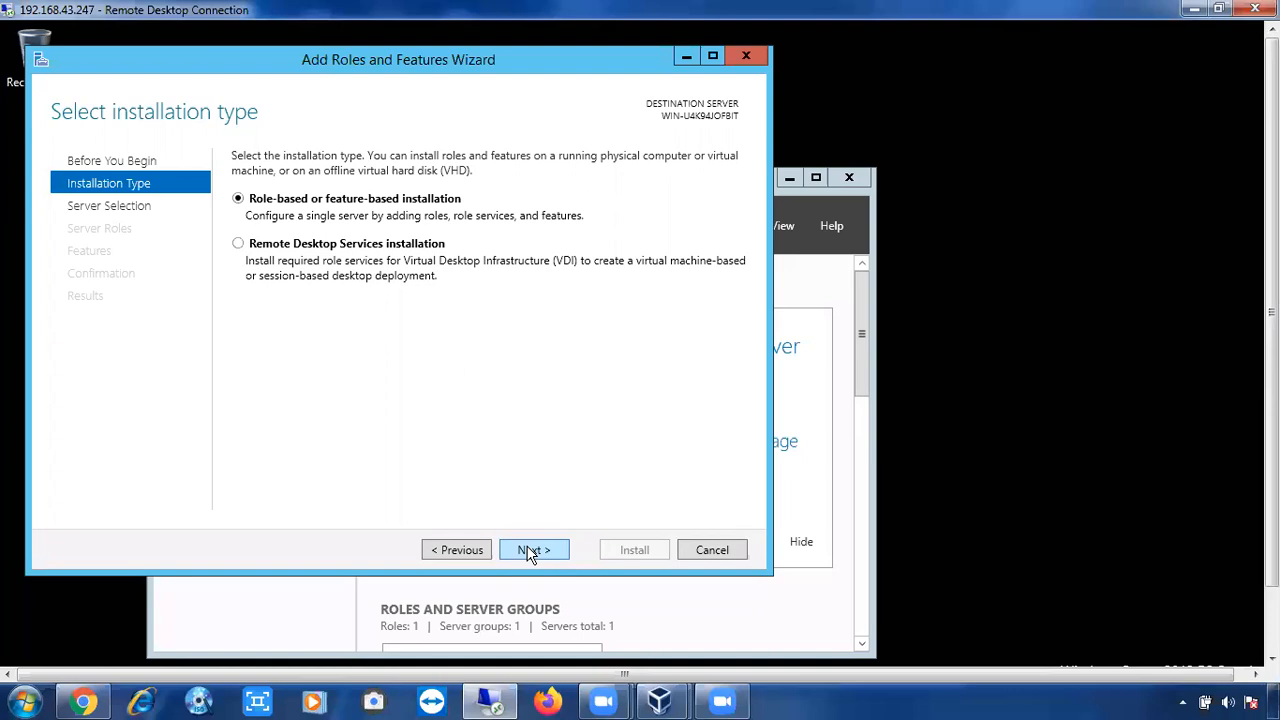
Keep role-based installation on the local server and skip the roles page to reach Features.
left_click(531, 553)
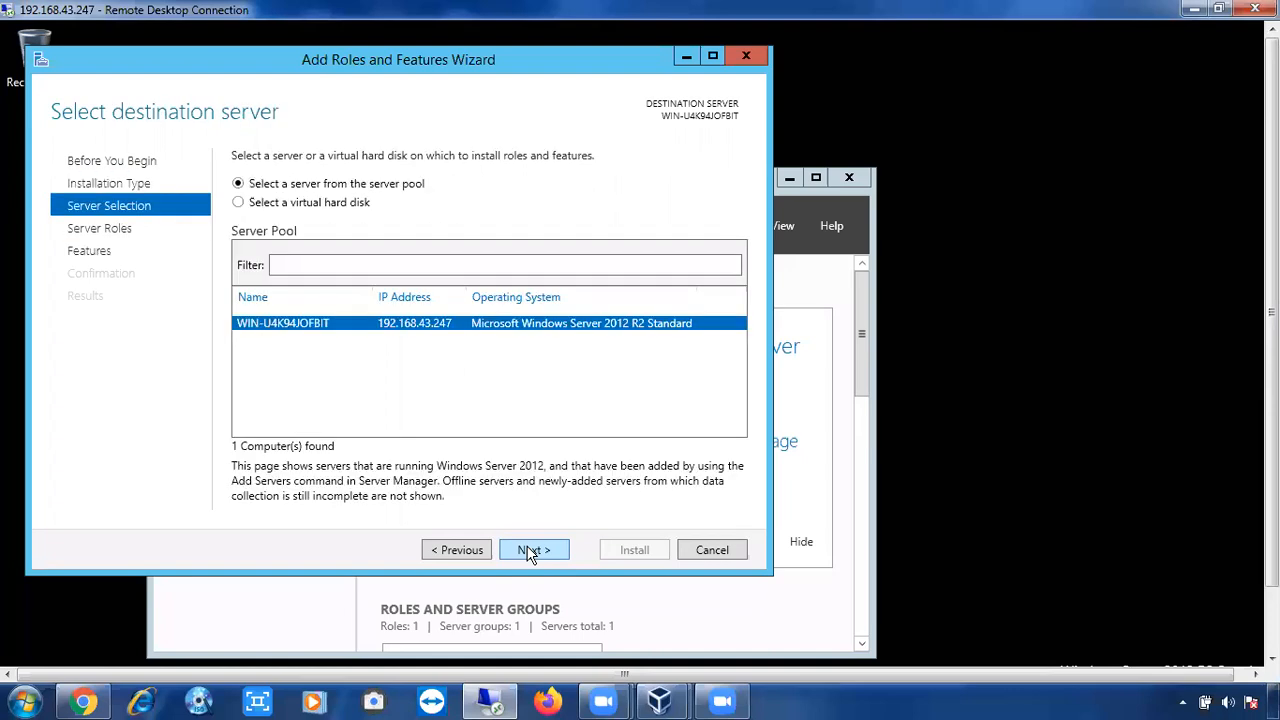
left_click(531, 553)
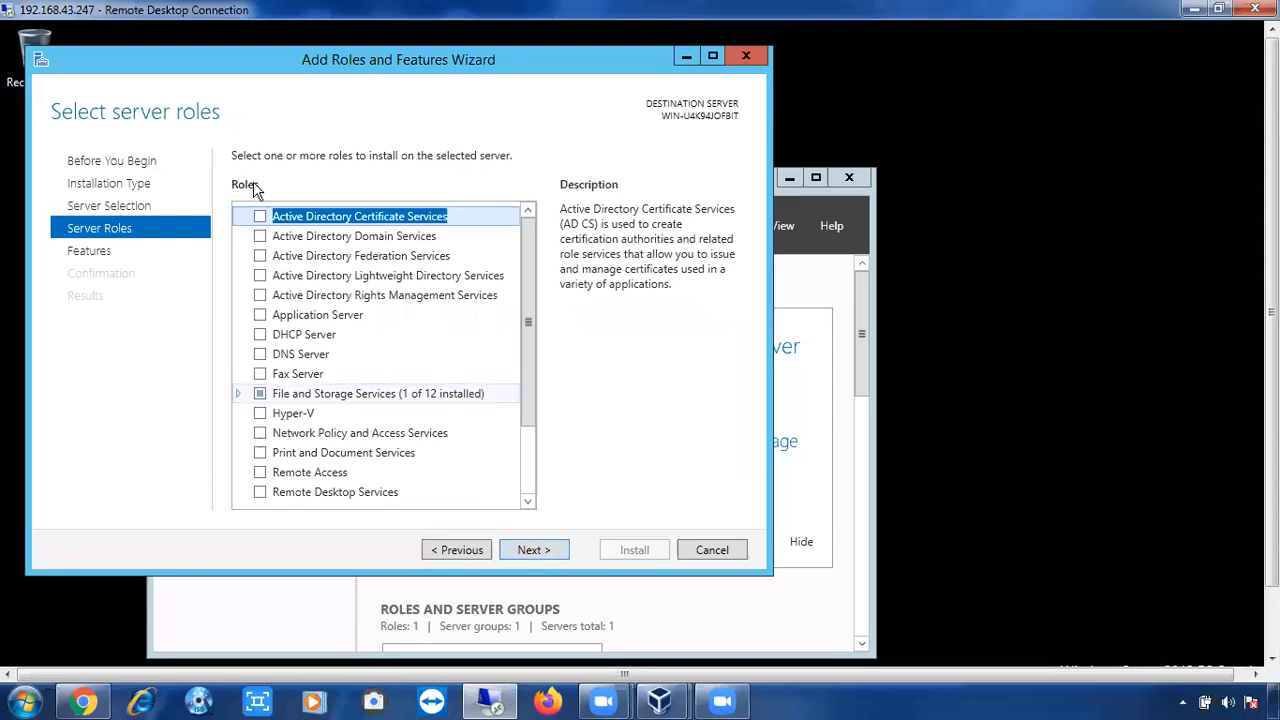
left_click(518, 556)
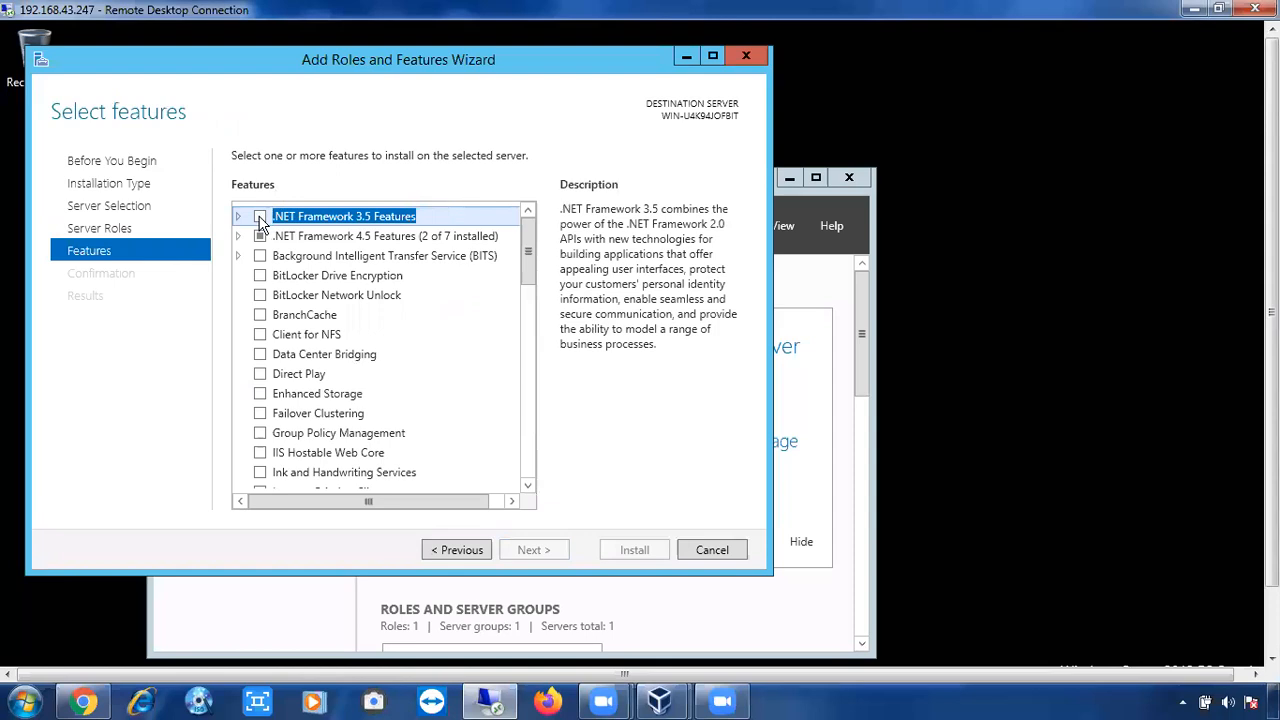
Select .NET Framework 3.5 Features with HTTP and Non-HTTP Activation, accepting the required extra features.
left_click(260, 217)
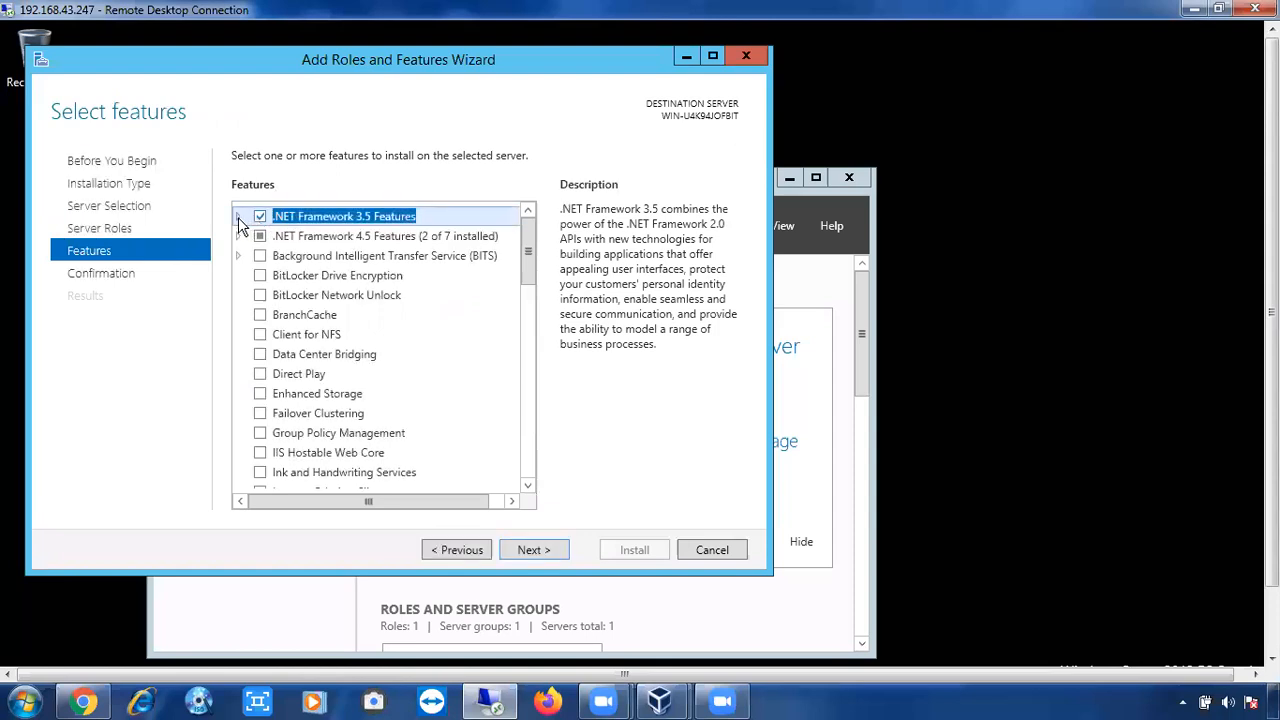
left_click(238, 216)
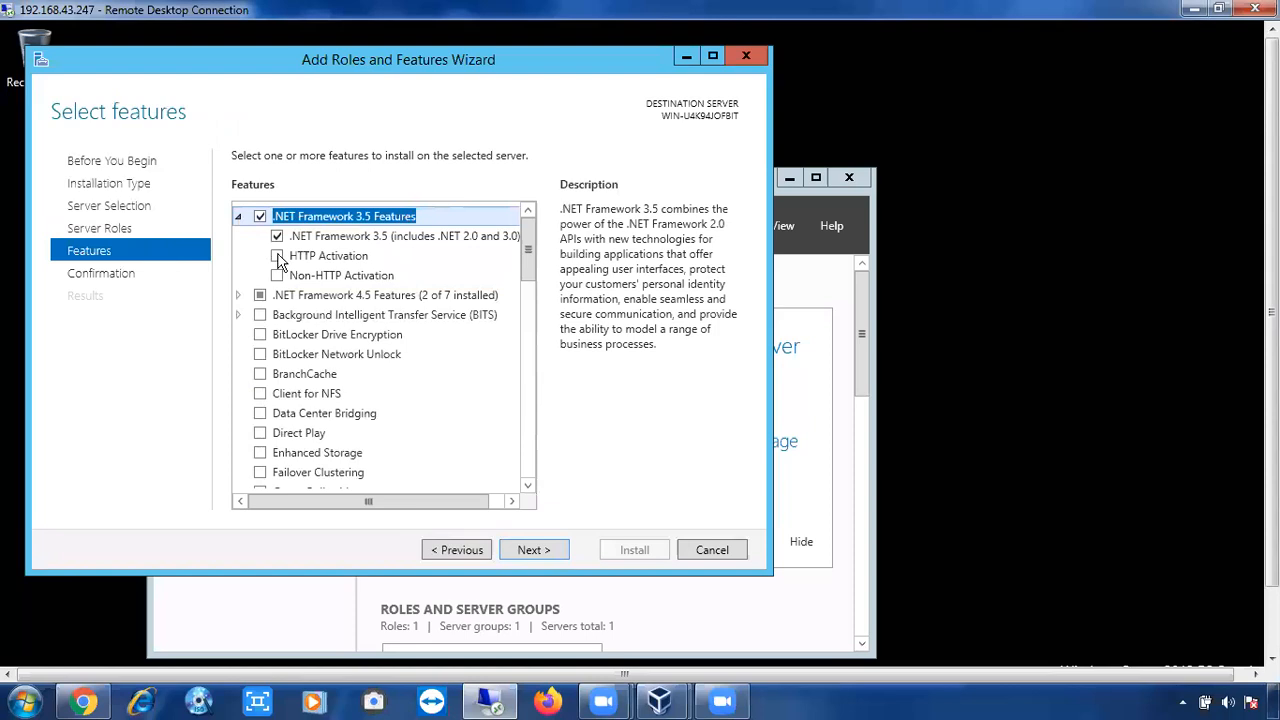
left_click(278, 257)
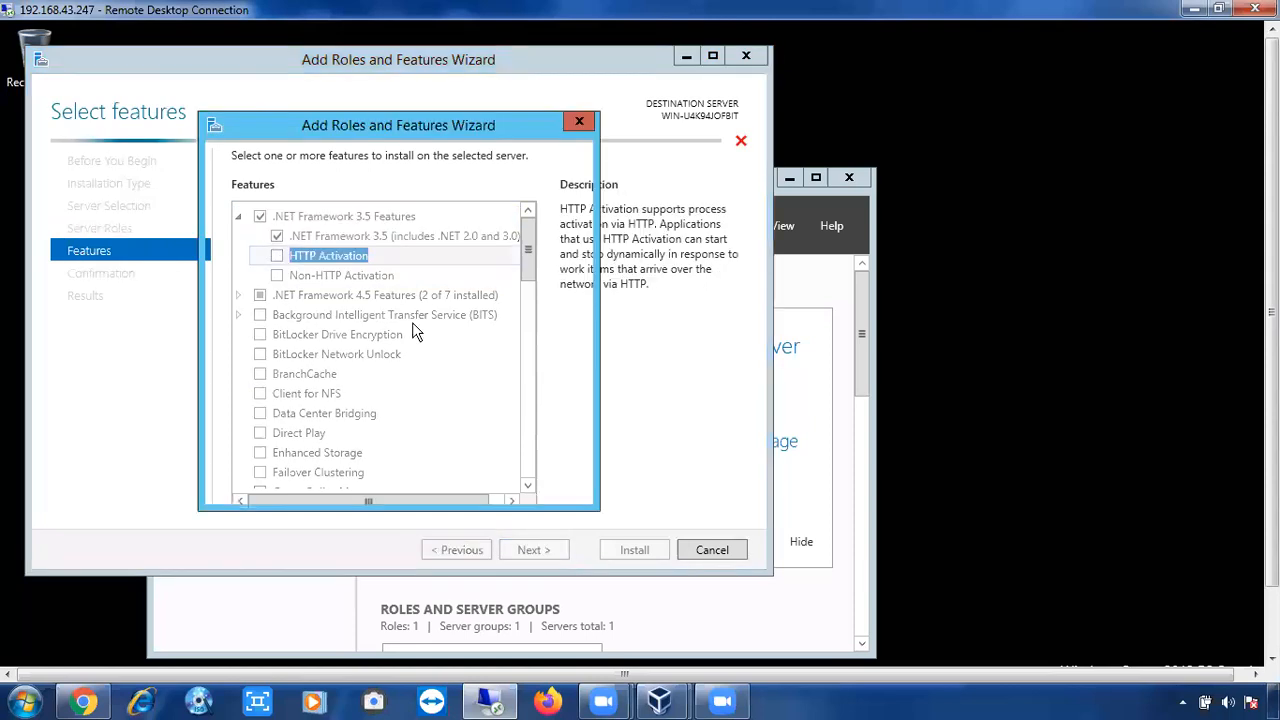
left_click(446, 468)
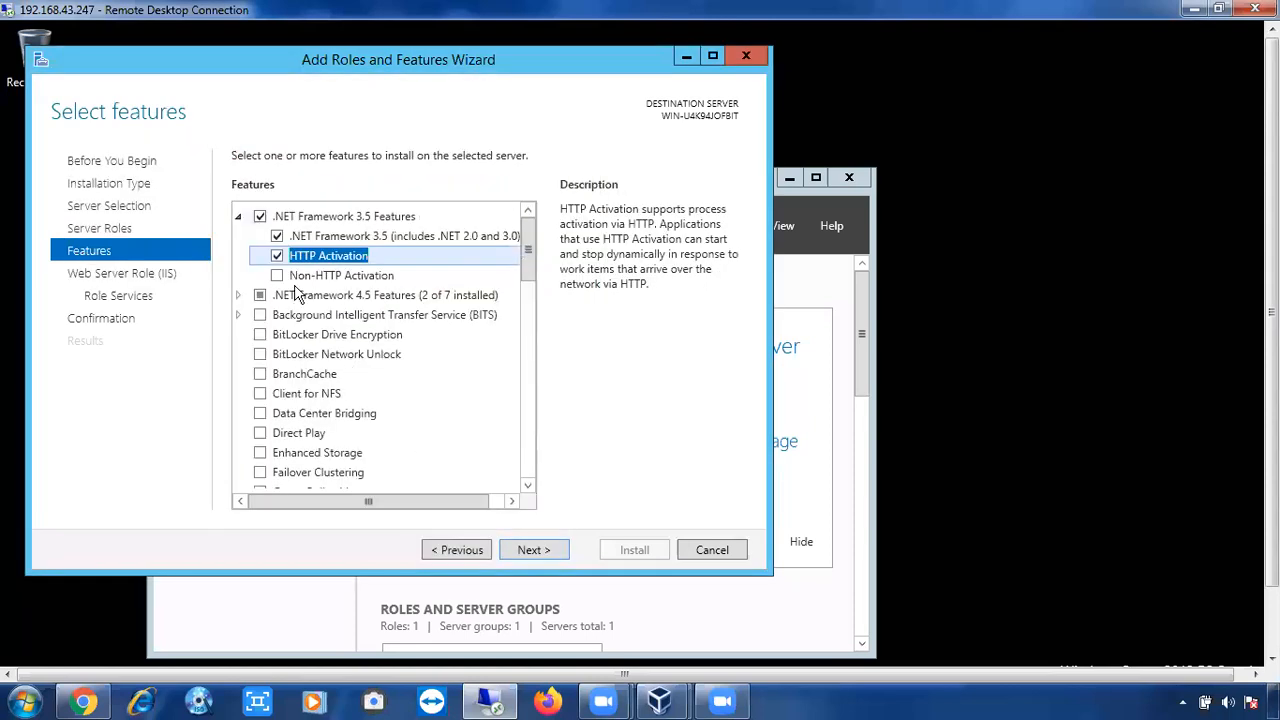
left_click(278, 276)
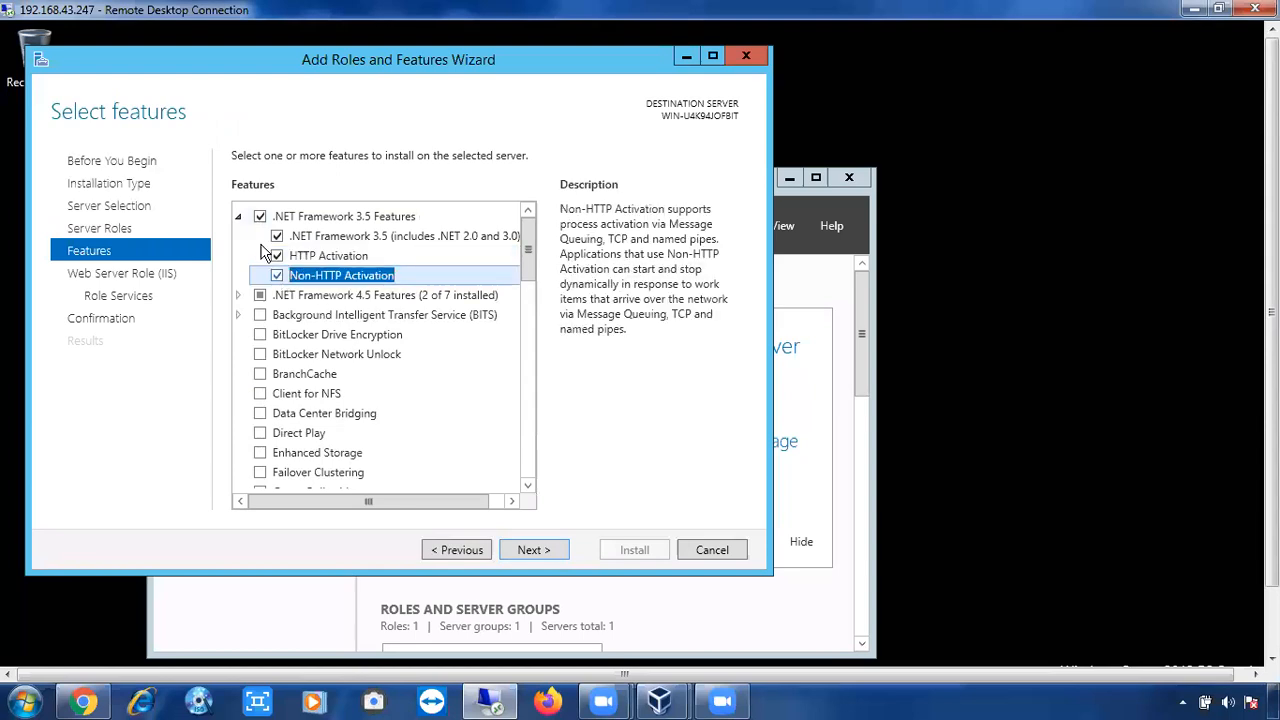
left_click(238, 216)
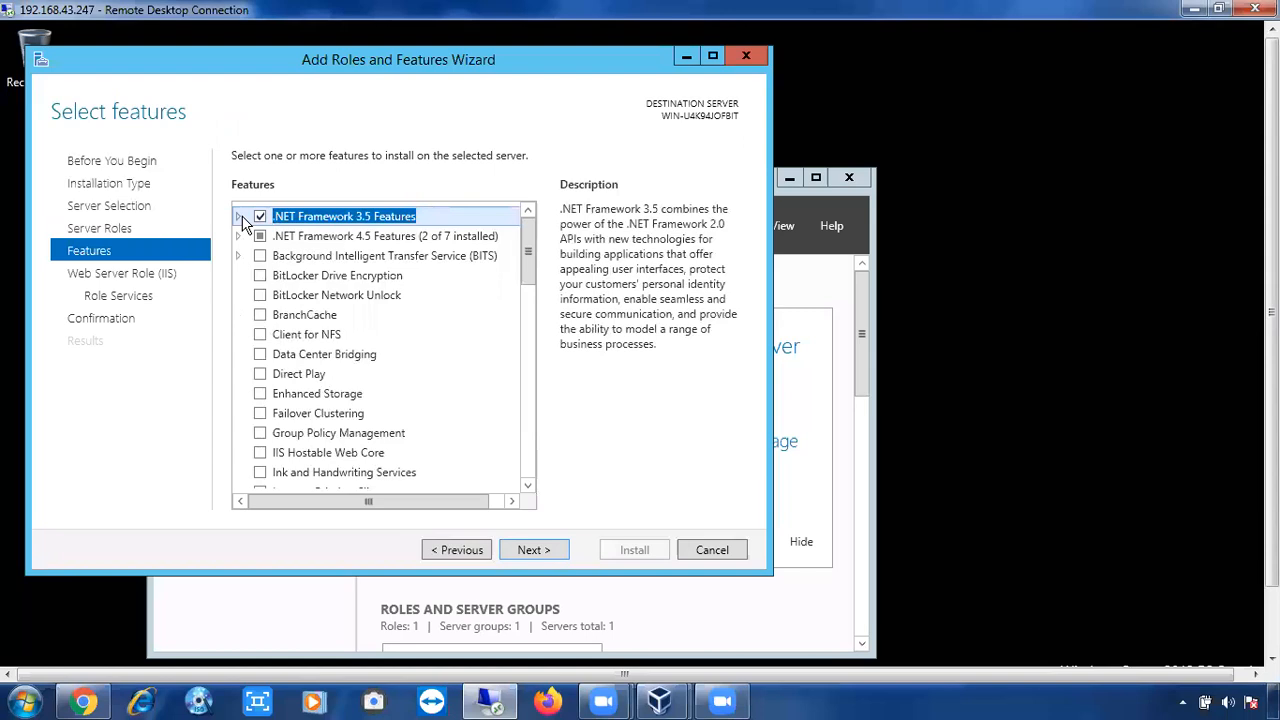
left_click(239, 217)
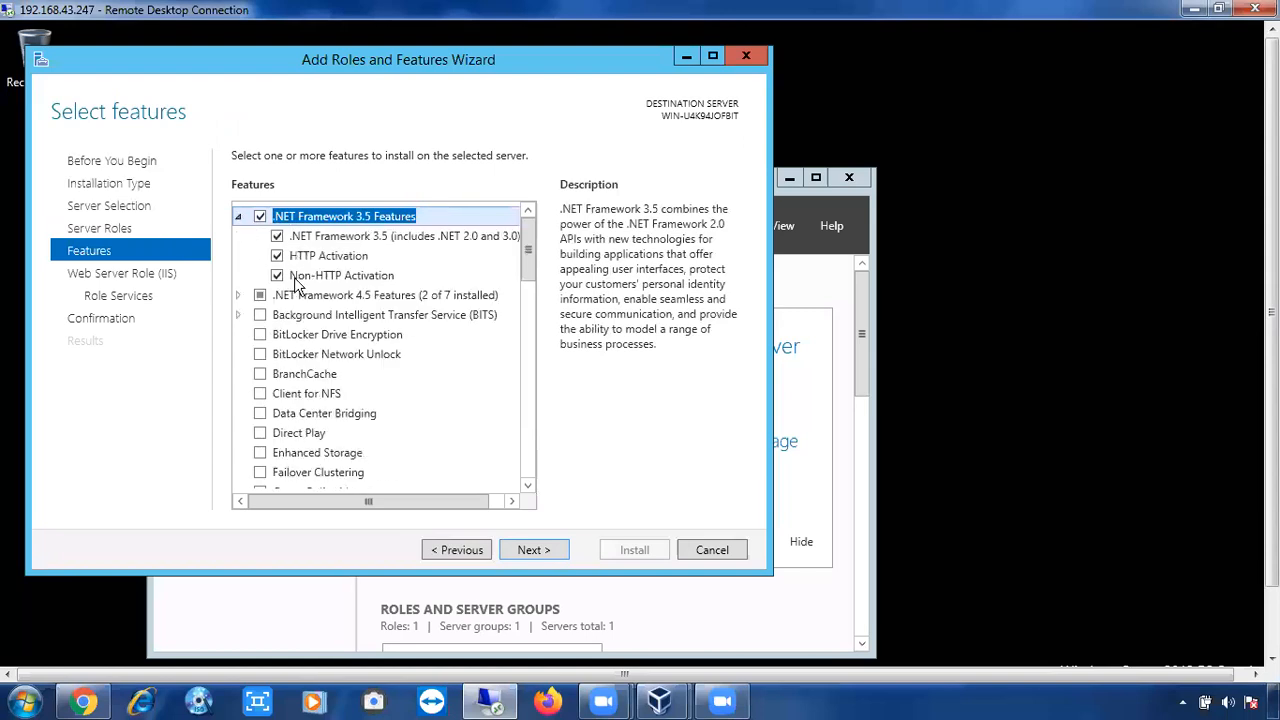
left_click(239, 217)
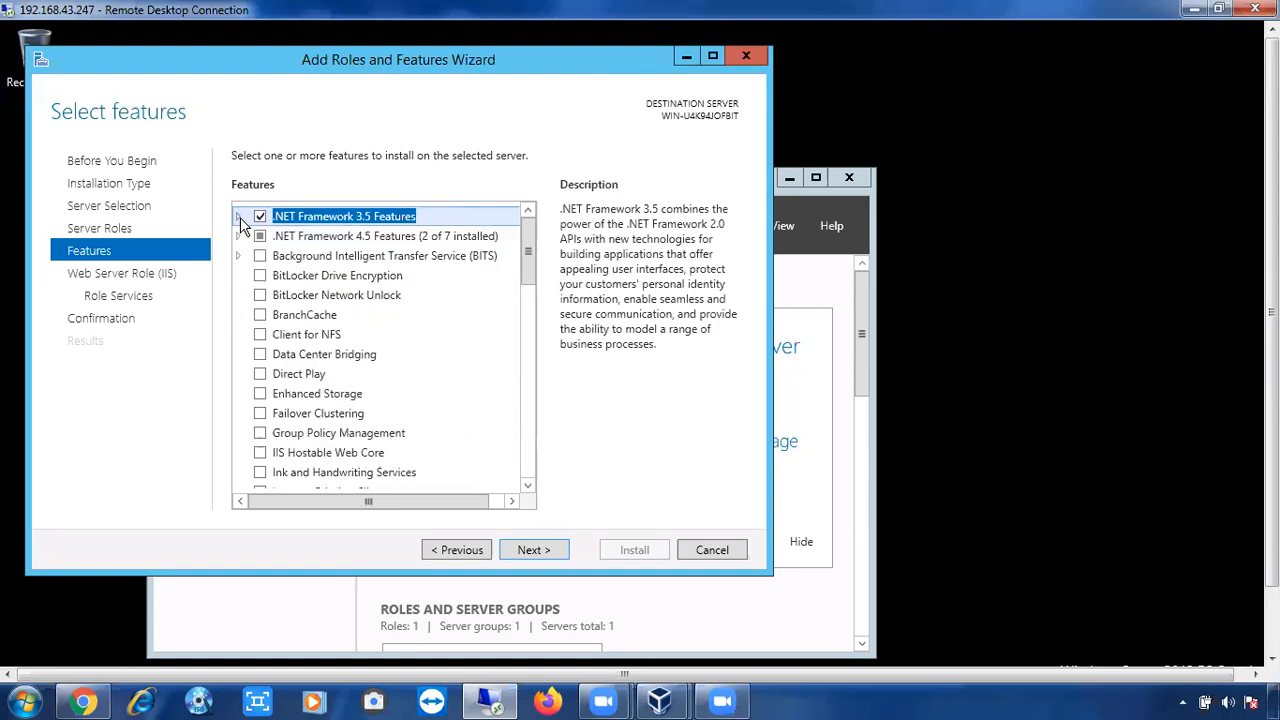
left_click(541, 553)
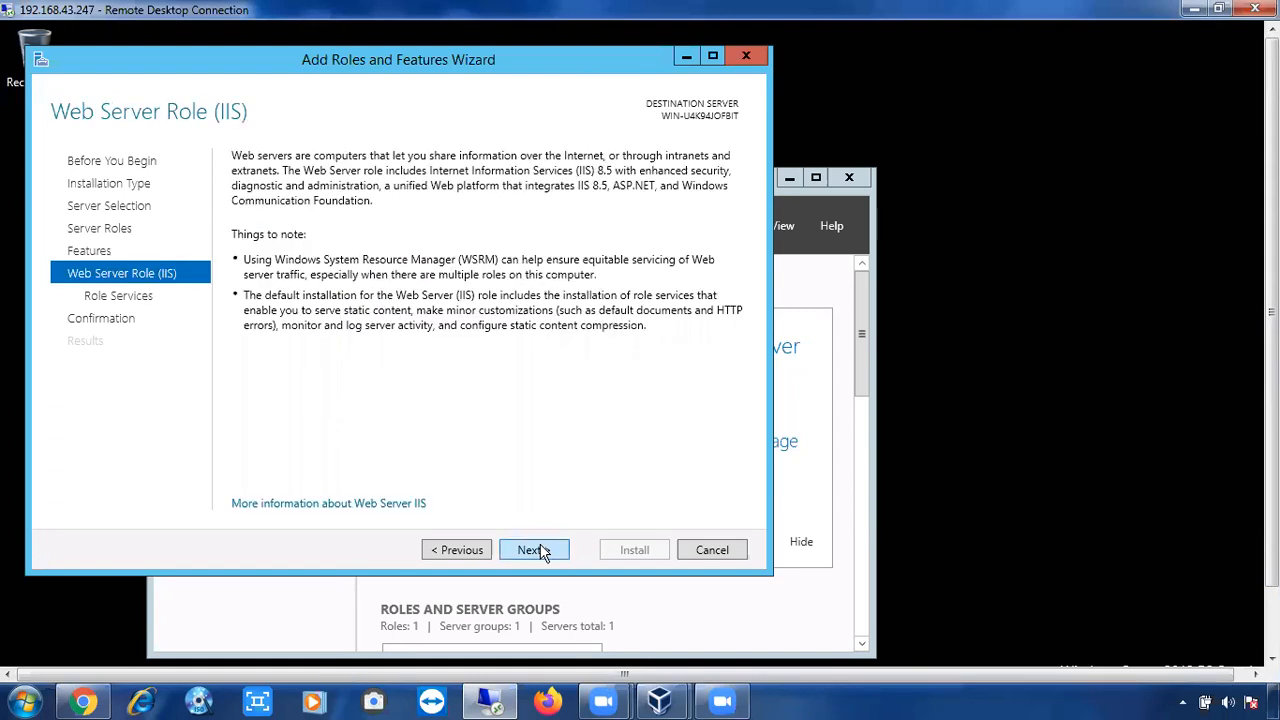
Move past the Web Server Role (IIS) page and accept the default role services.
left_click(541, 553)
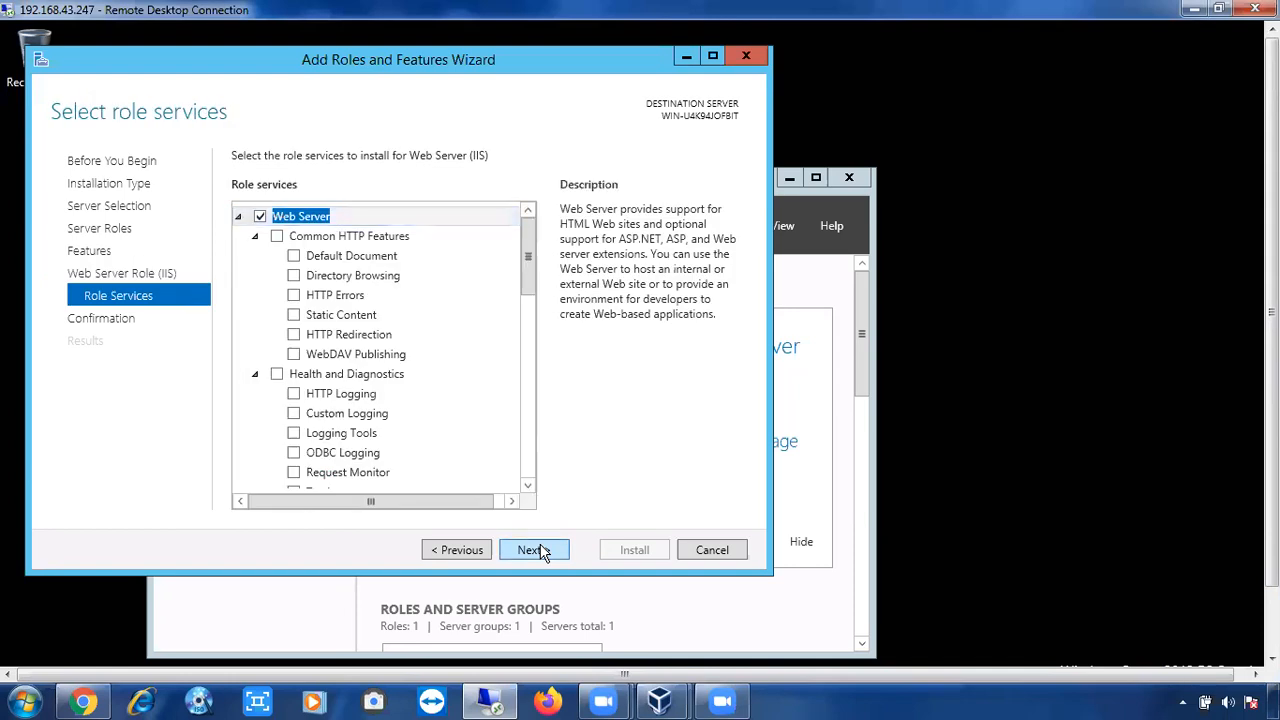
left_click(535, 551)
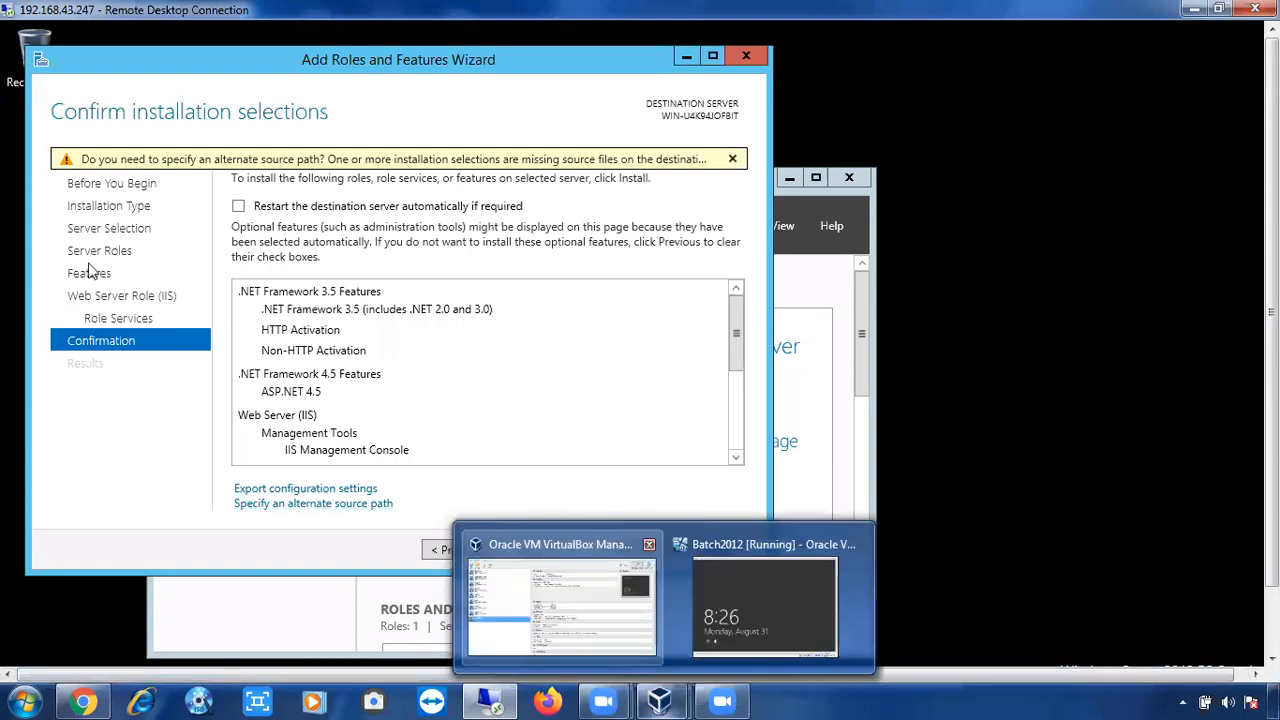
Switch to VirtualBox Manager and open the Batch2012 VM's Settings.
left_click(562, 606)
left_click(47, 88)
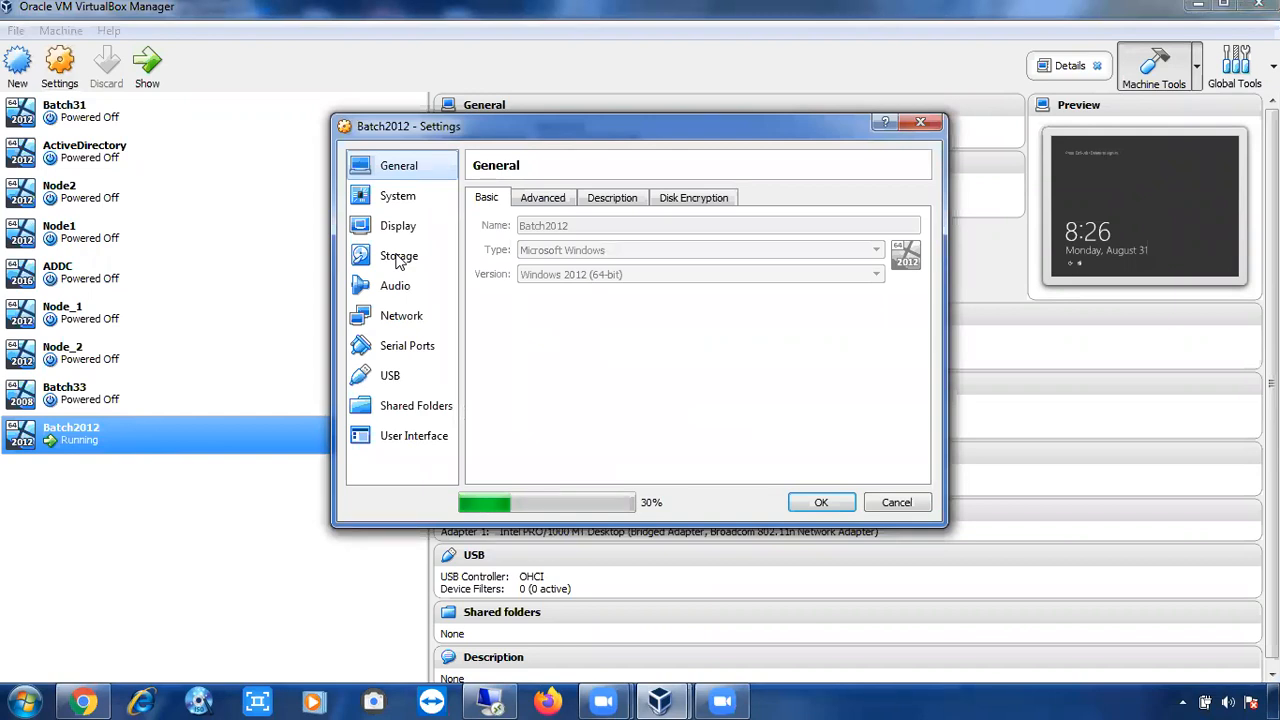
Check the Batch2012 Storage page for the attached Win2012_R2_x64.iso disc image.
left_click(398, 257)
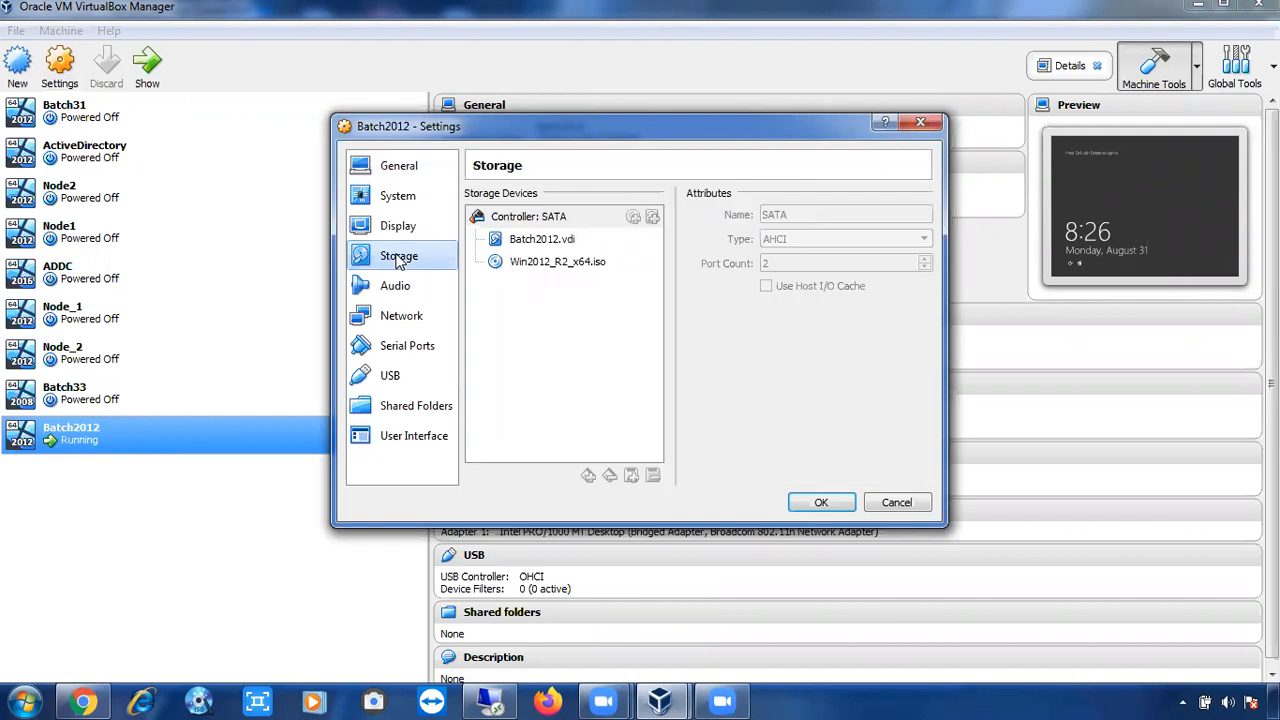
left_click(551, 264)
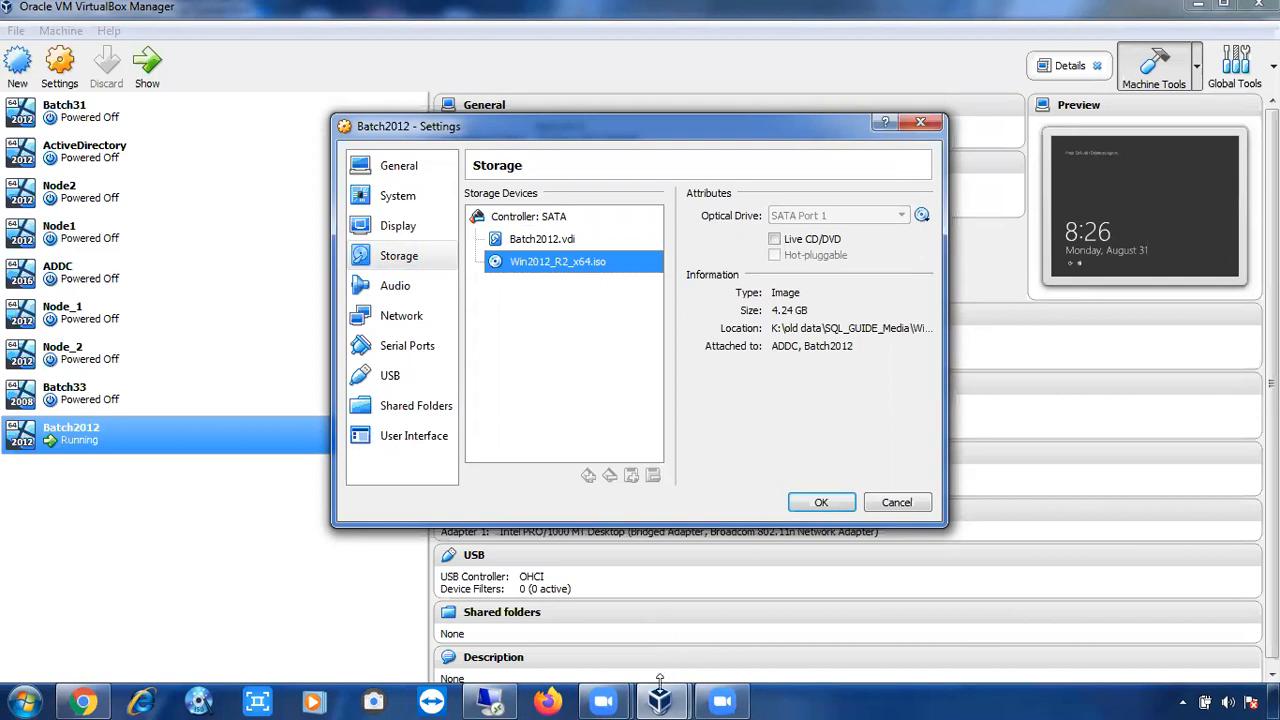
mouse_move(510, 700)
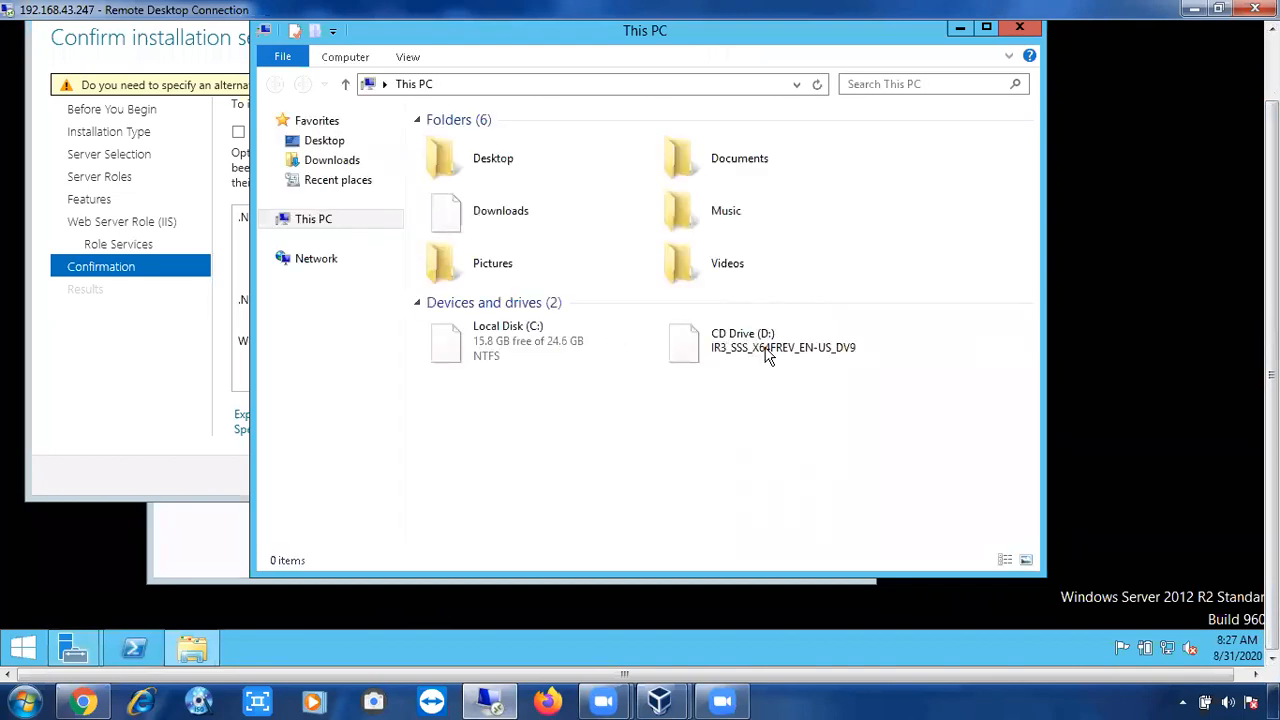
Select CD Drive (D:) in This PC and return to the wizard to specify an alternate source path.
left_click(724, 358)
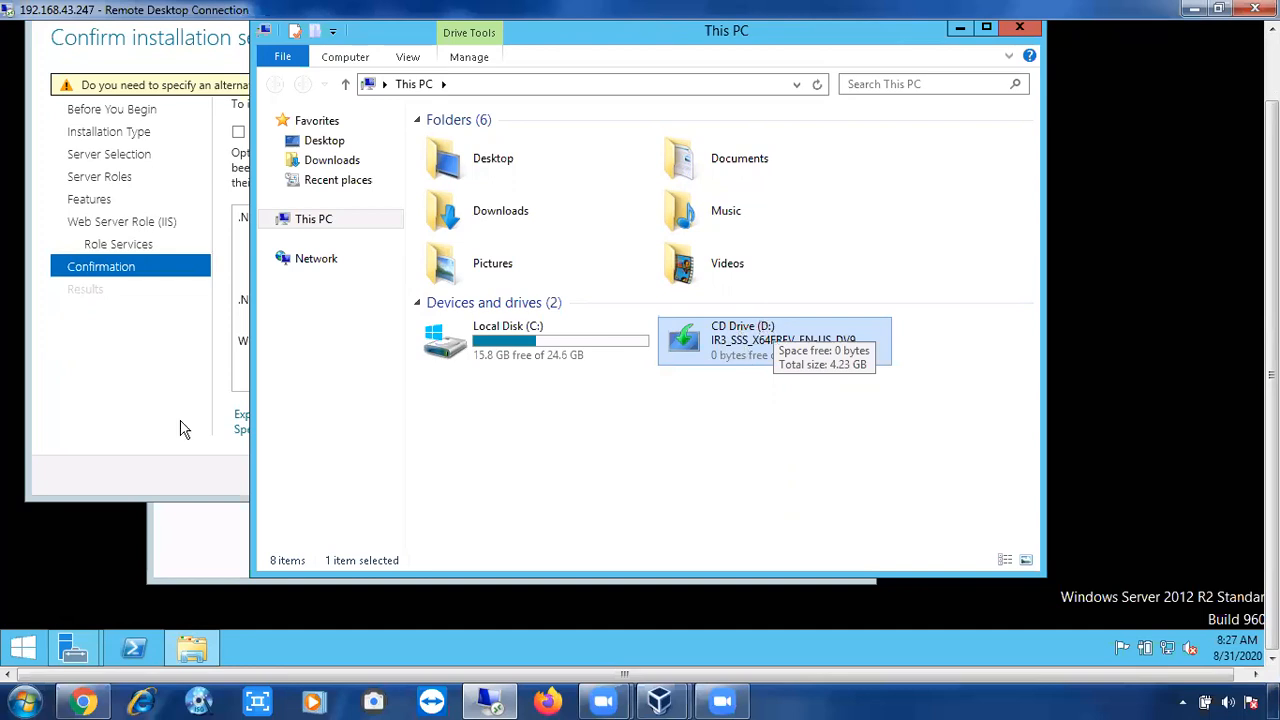
left_click(230, 432)
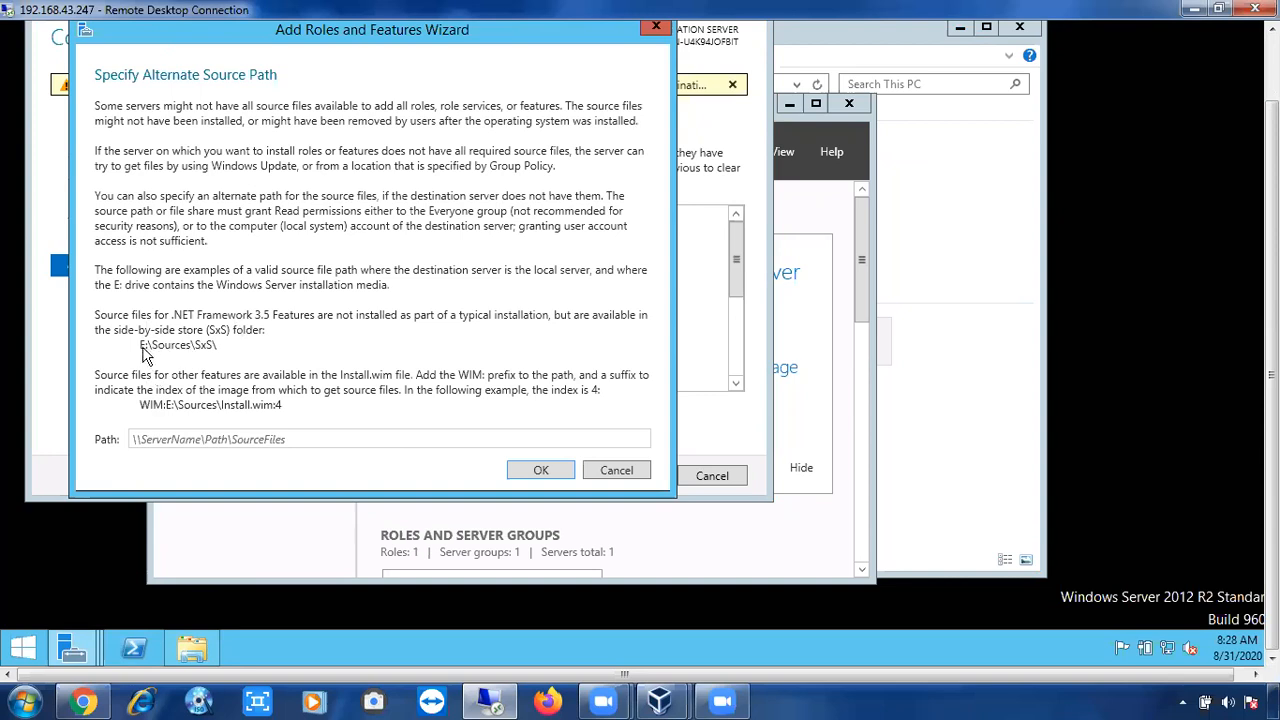
Enter D:\Sources\SxS as the alternate source path for the feature files.
left_click(144, 440)
type("D:")
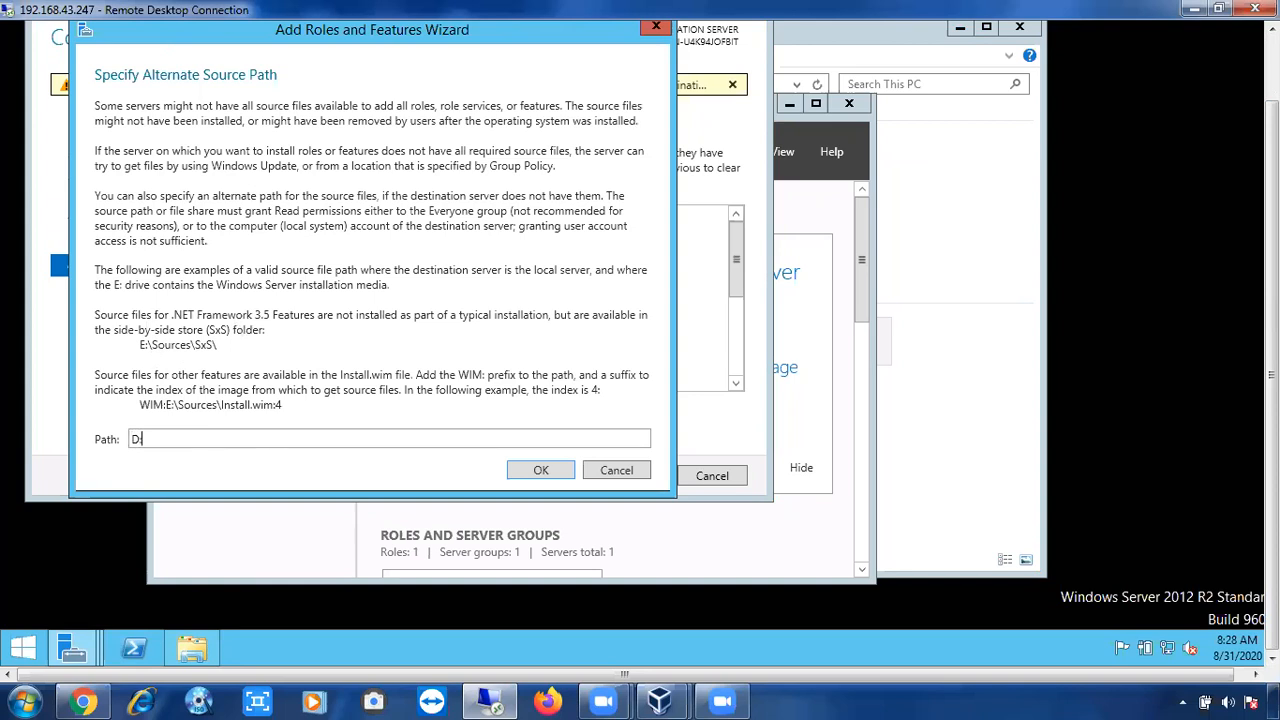
type("\\Sources\\SxS\\")
key("ctrl+a")
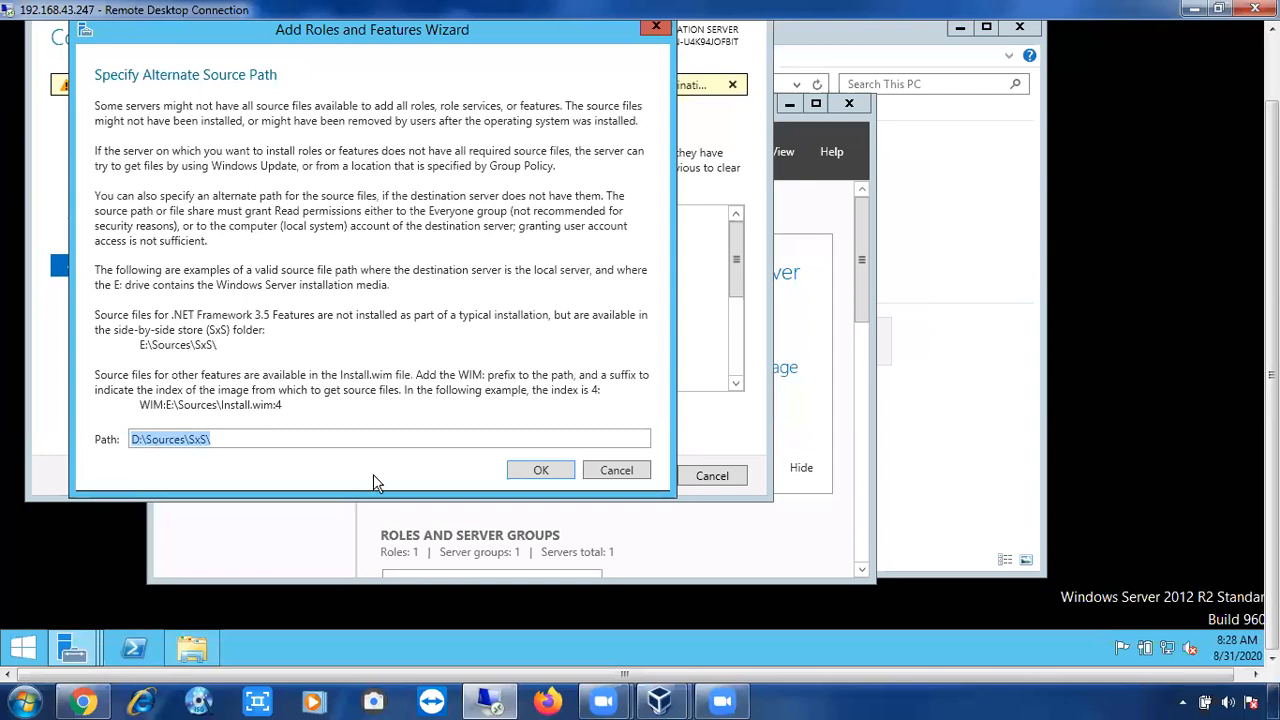
Confirm the D:\Sources\SxS\ source path in the alternate source dialog.
left_click(538, 471)
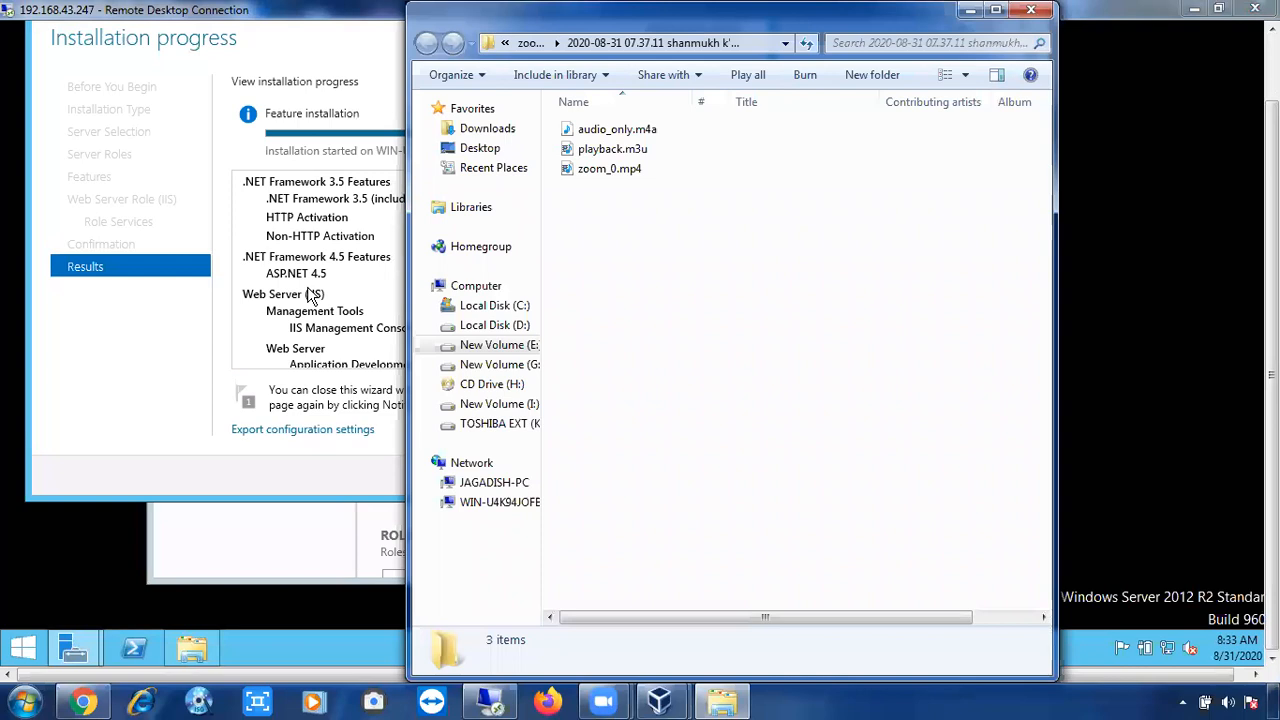
Minimize the local folder window to bring the server's installation results into view.
left_click(960, 14)
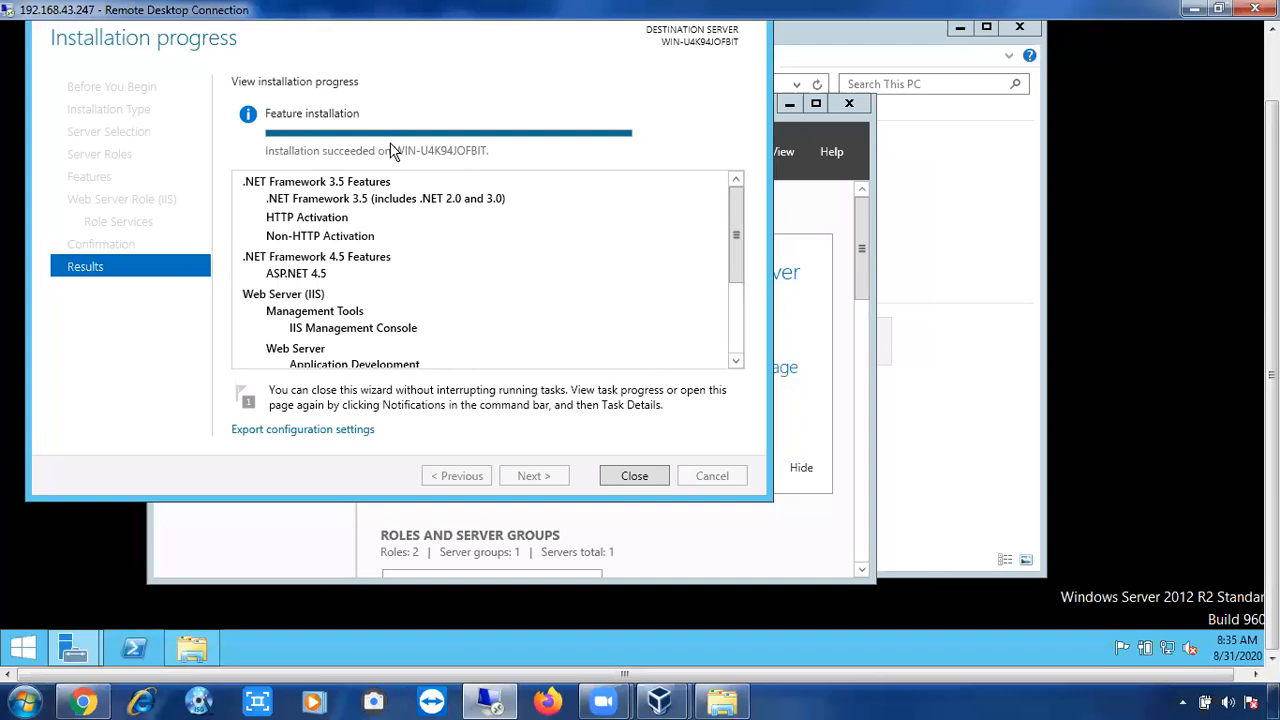
Close the finished role-installation wizard and minimize This PC so the Dashboard shows 2 roles and IIS.
left_click(634, 476)
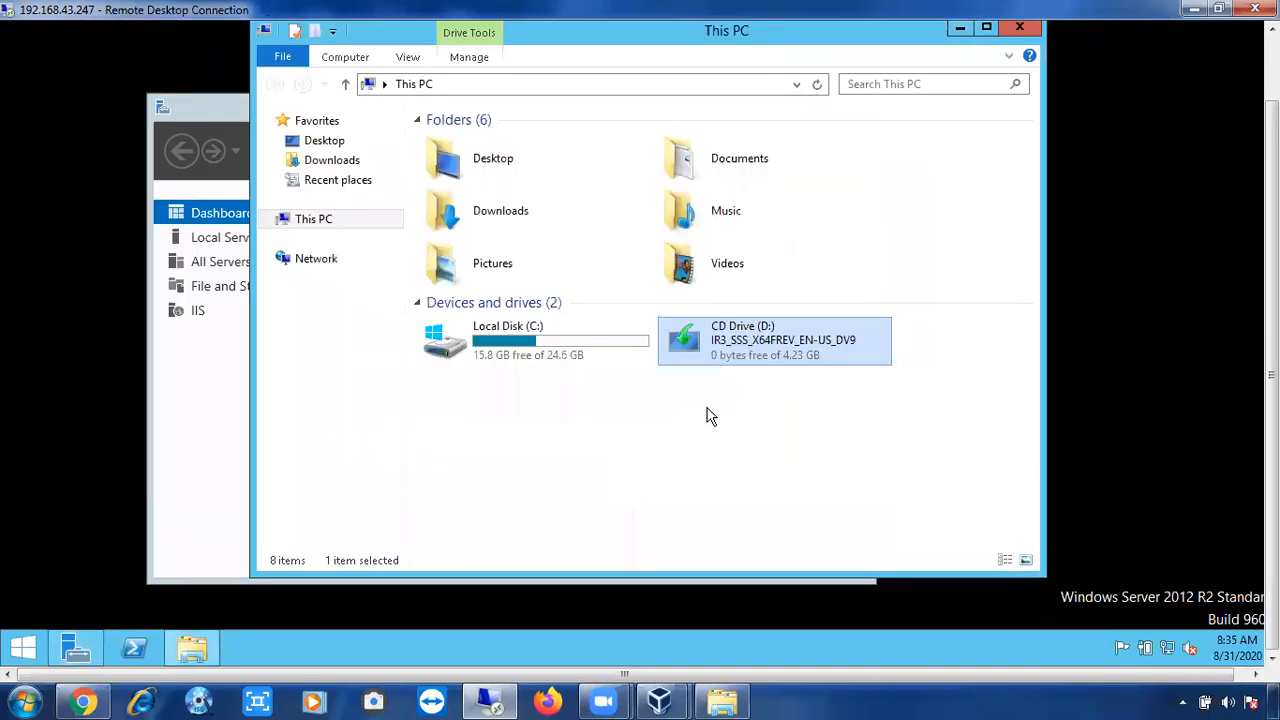
left_click_drag(1272, 375, 1272, 353)
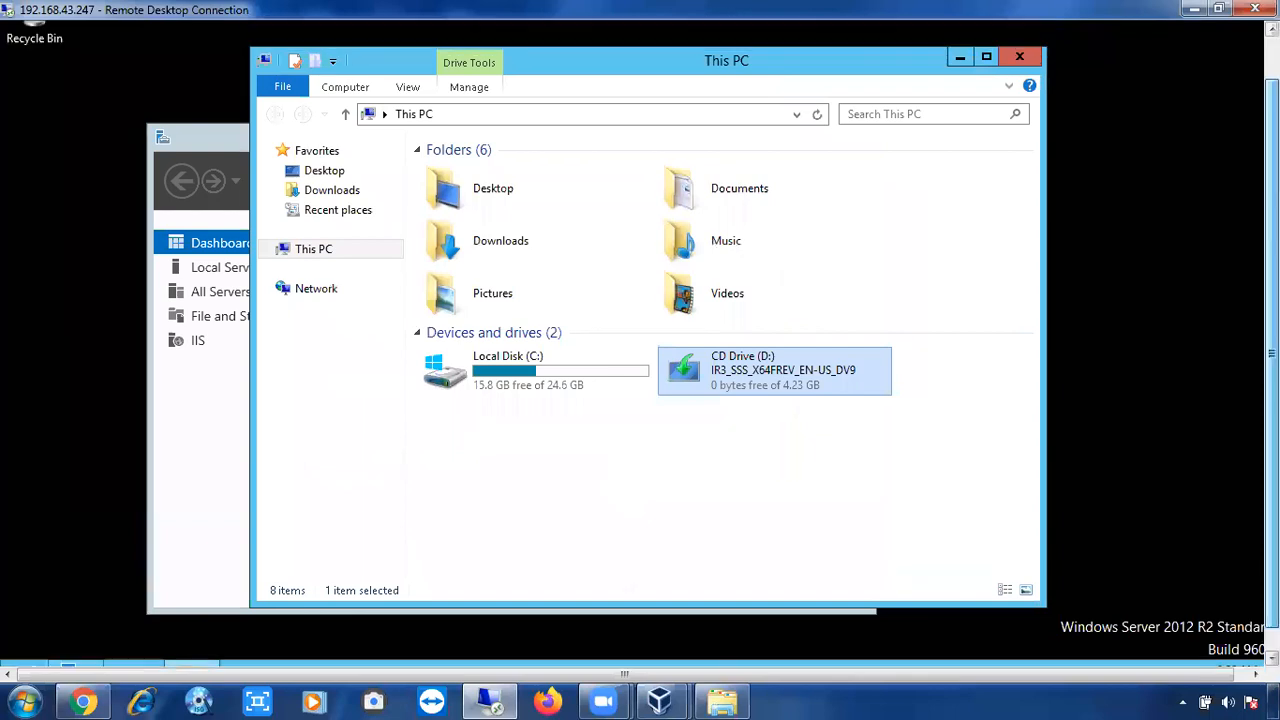
left_click_drag(1214, 322, 1165, 280)
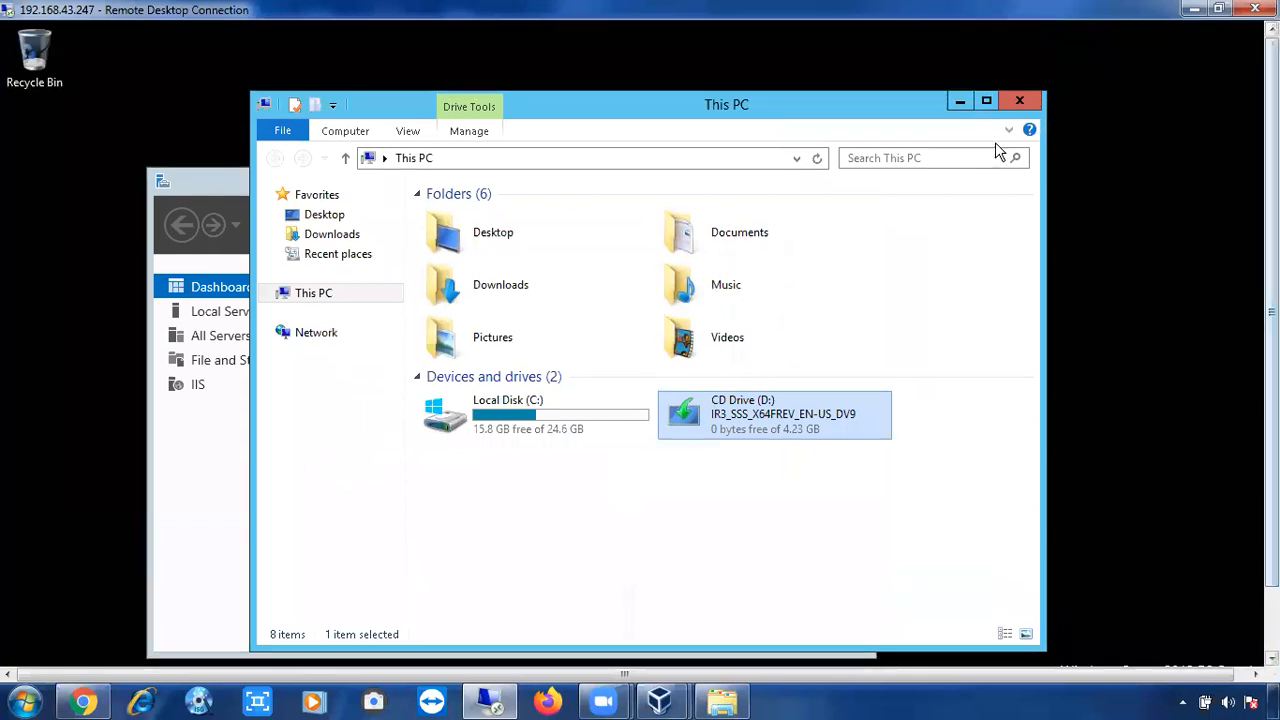
left_click(964, 101)
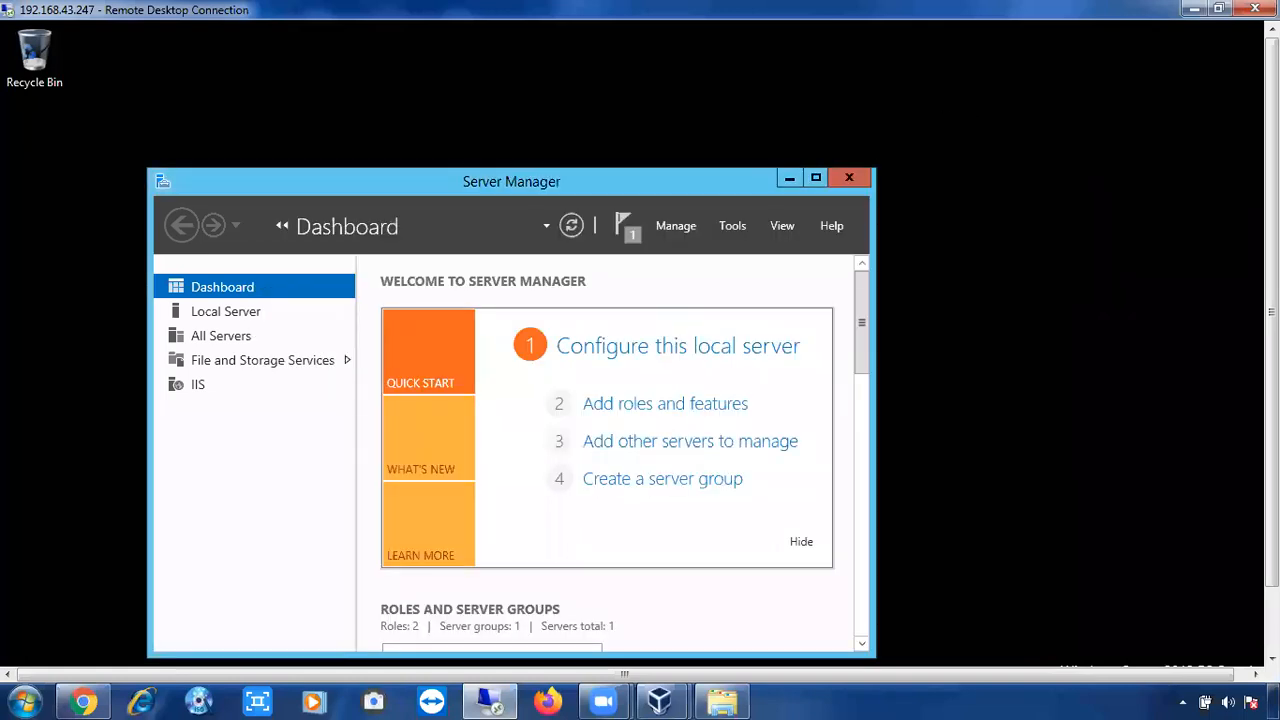
left_click_drag(1271, 313, 1271, 376)
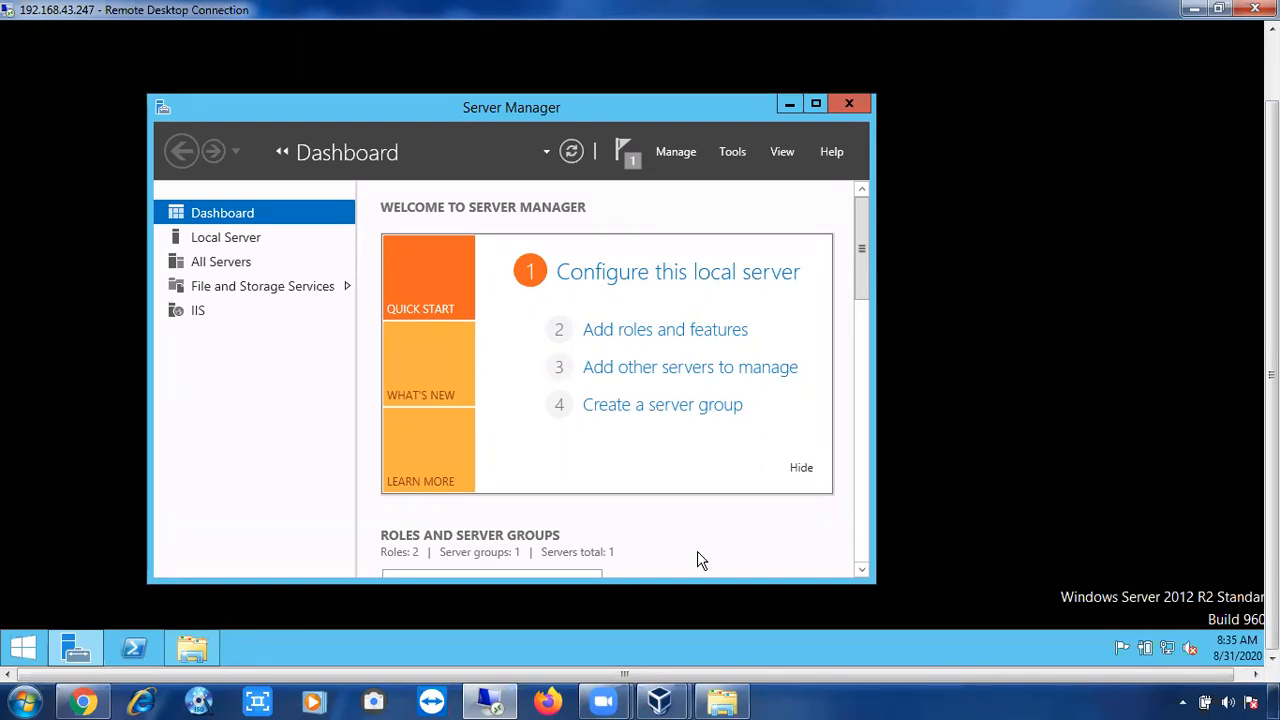
mouse_move(657, 700)
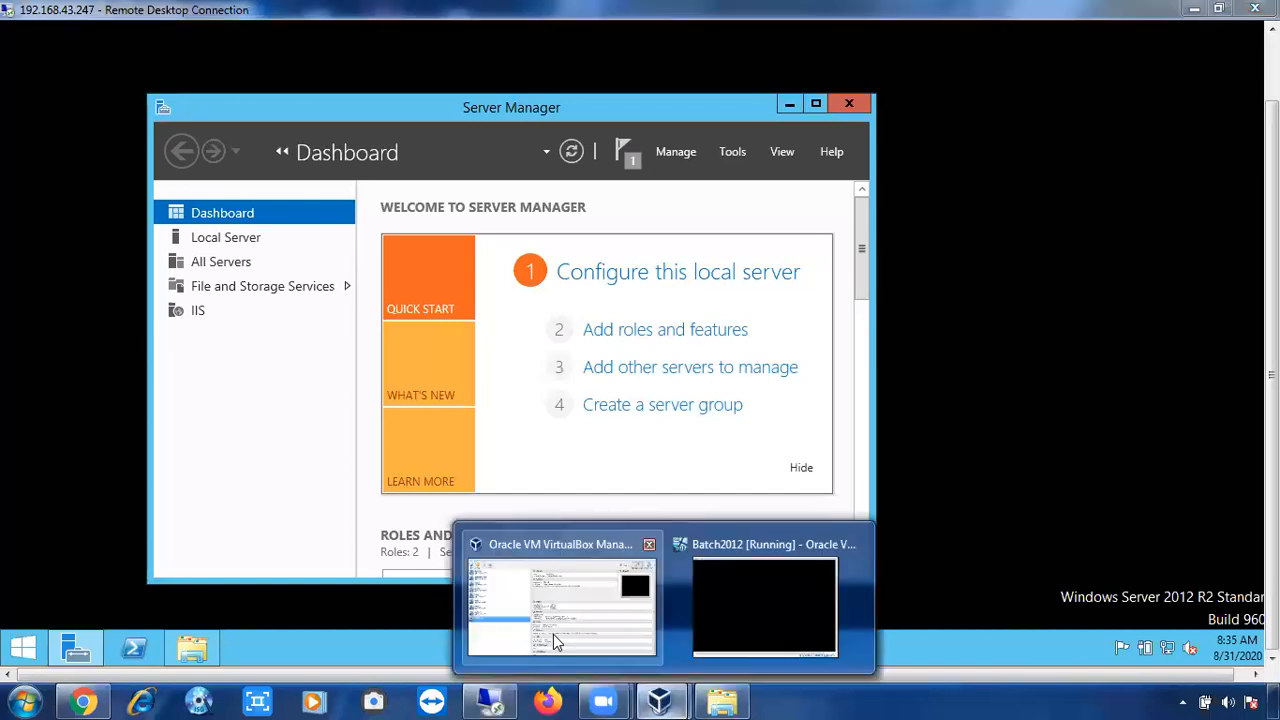
left_click(553, 634)
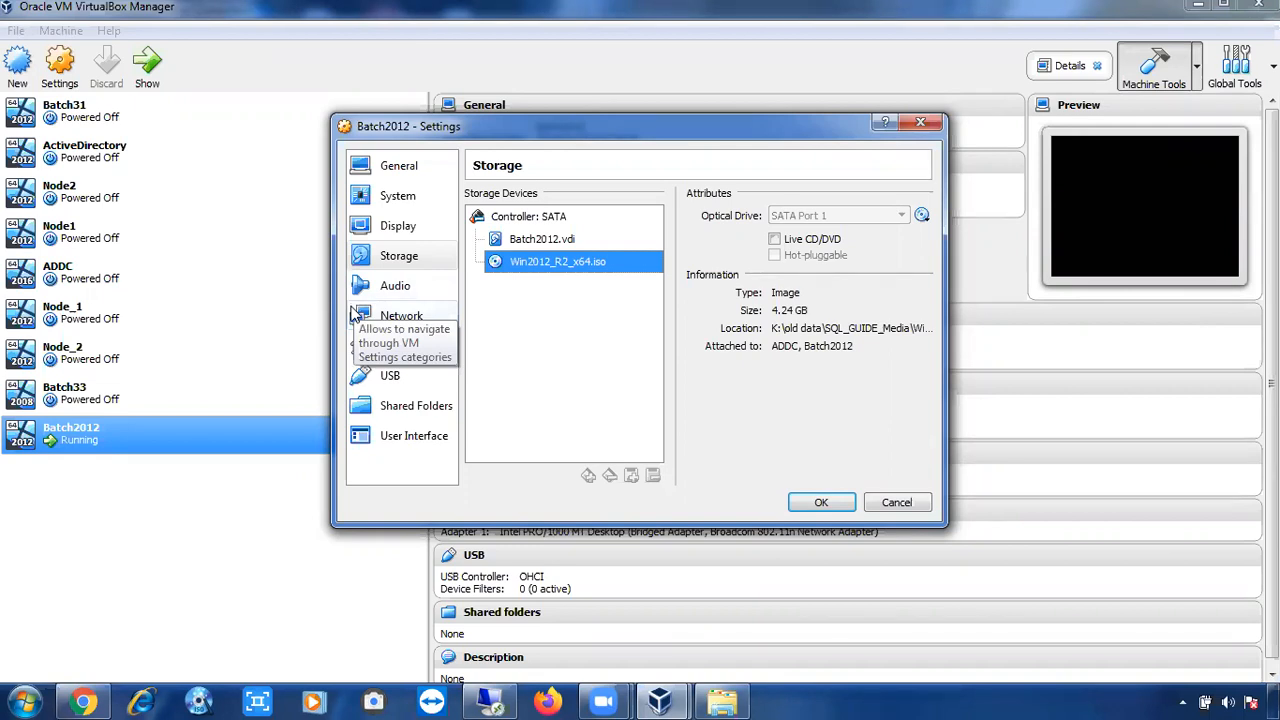
left_click(491, 702)
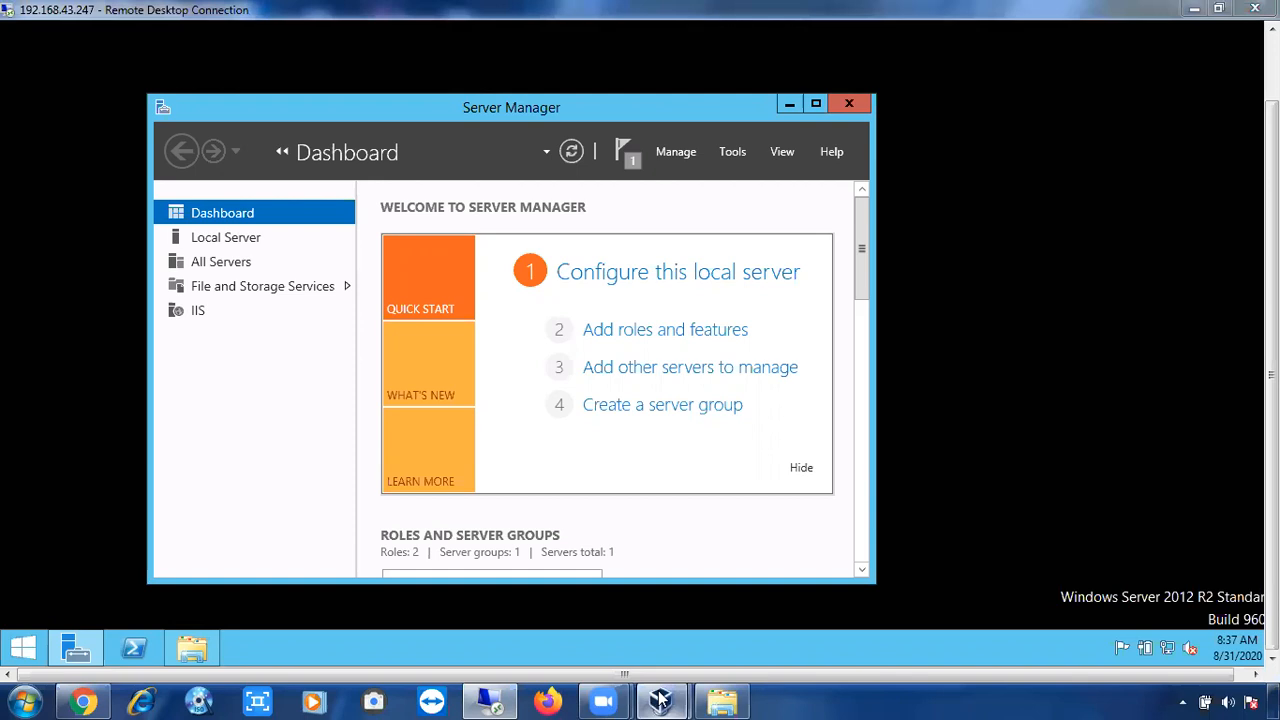
Cancel the Batch2012 storage settings unchanged and bring up the Batch2012 machine's context menu.
left_click(463, 600)
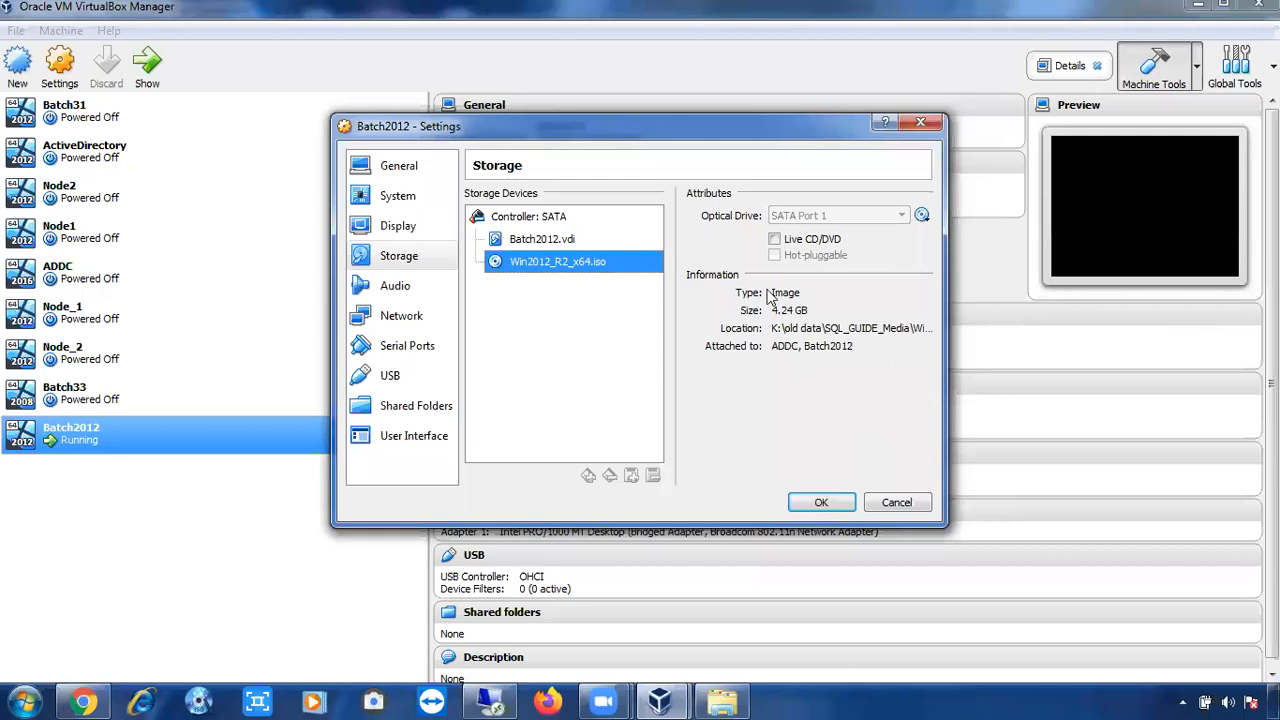
left_click(493, 700)
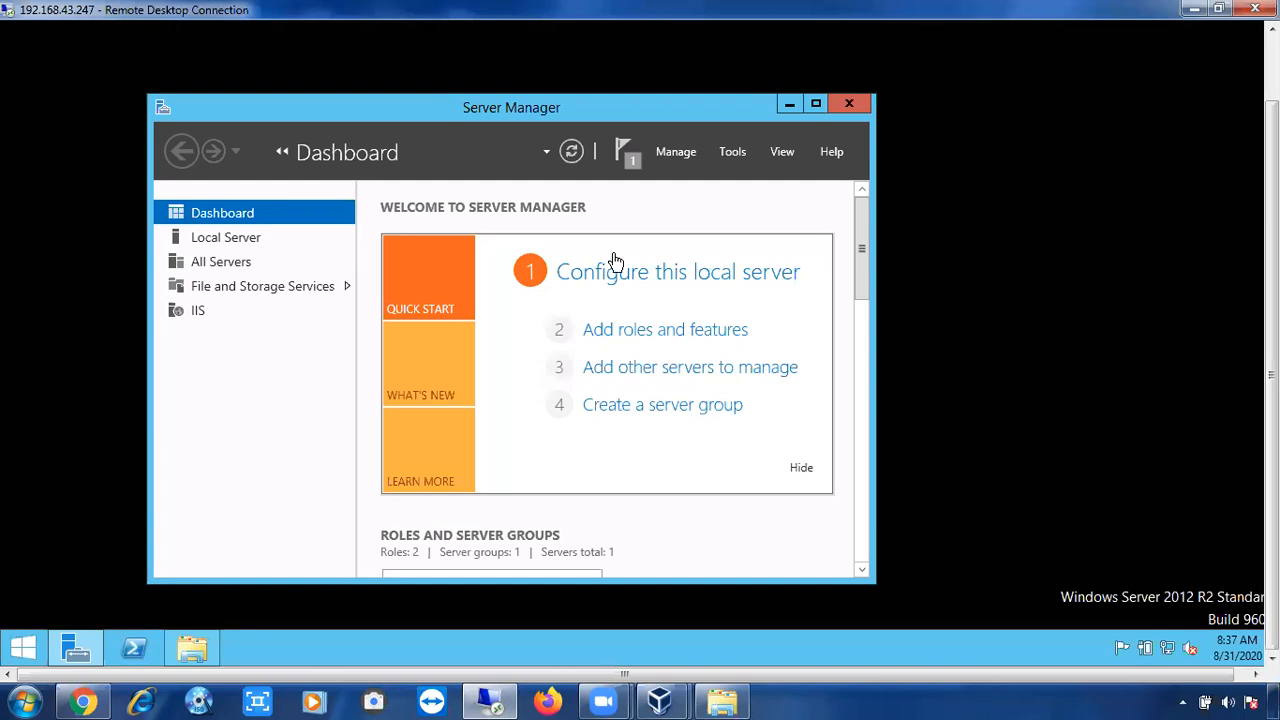
left_click(503, 700)
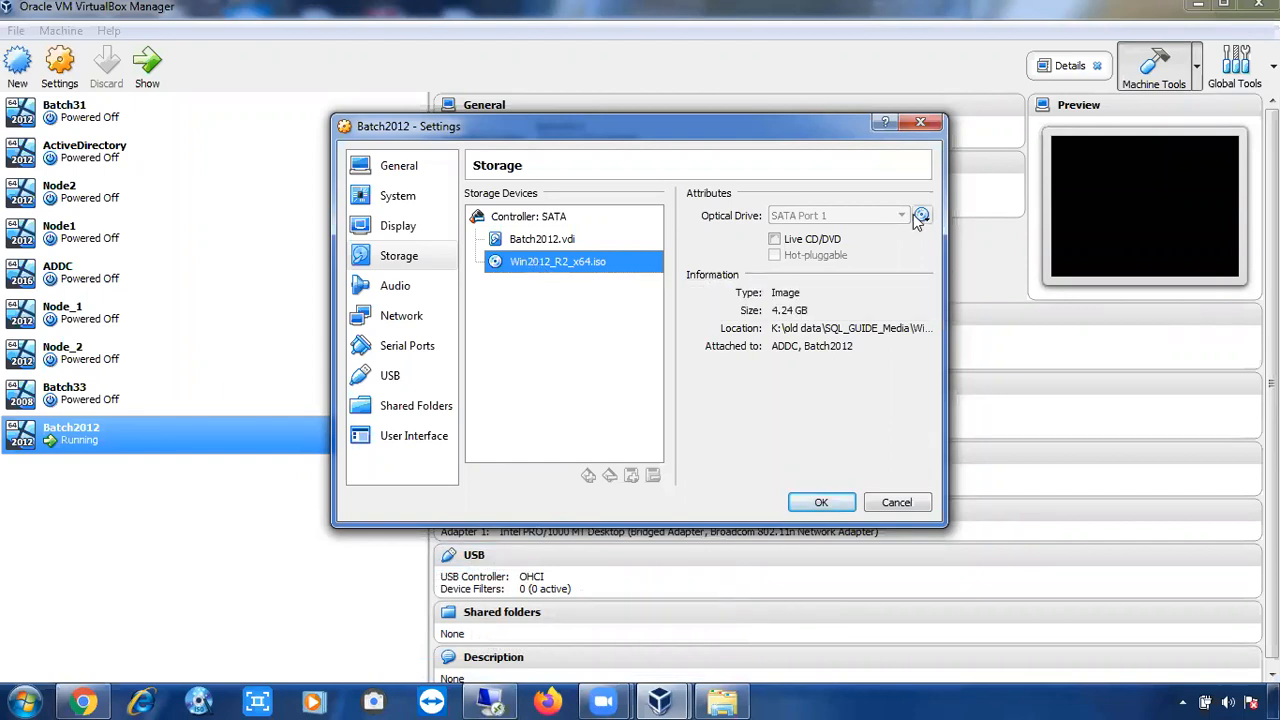
left_click(898, 500)
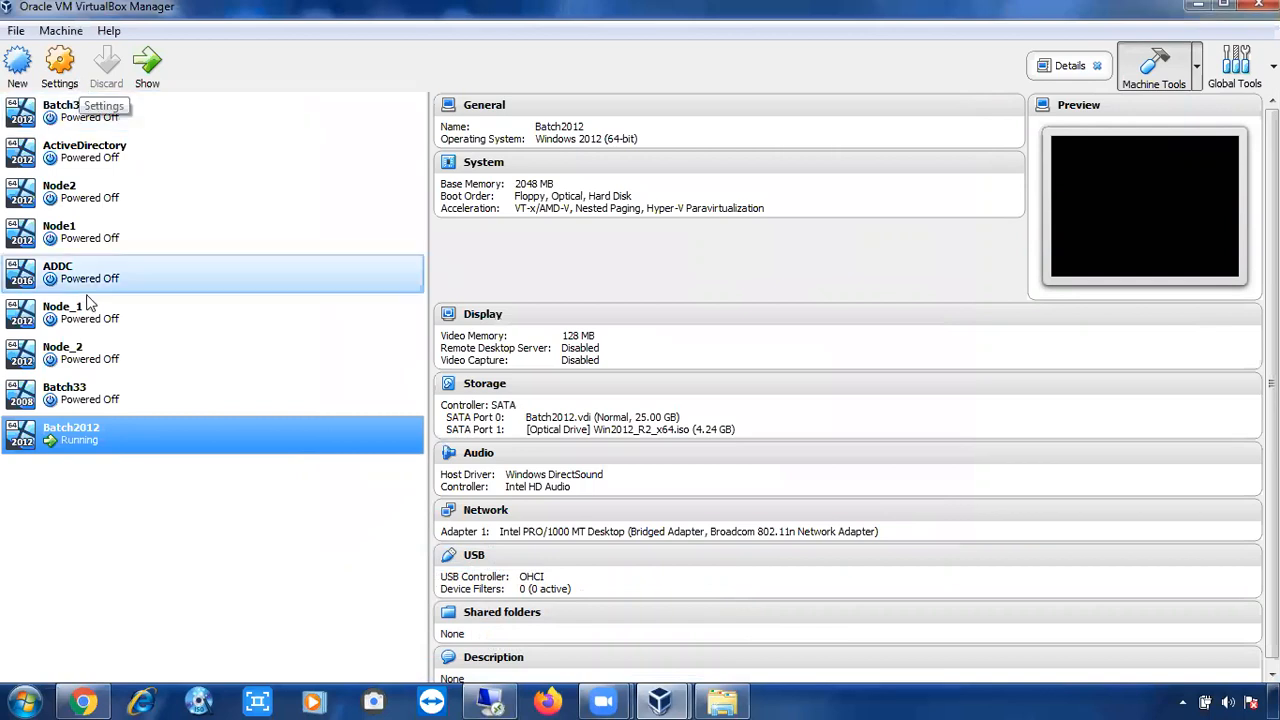
right_click(110, 440)
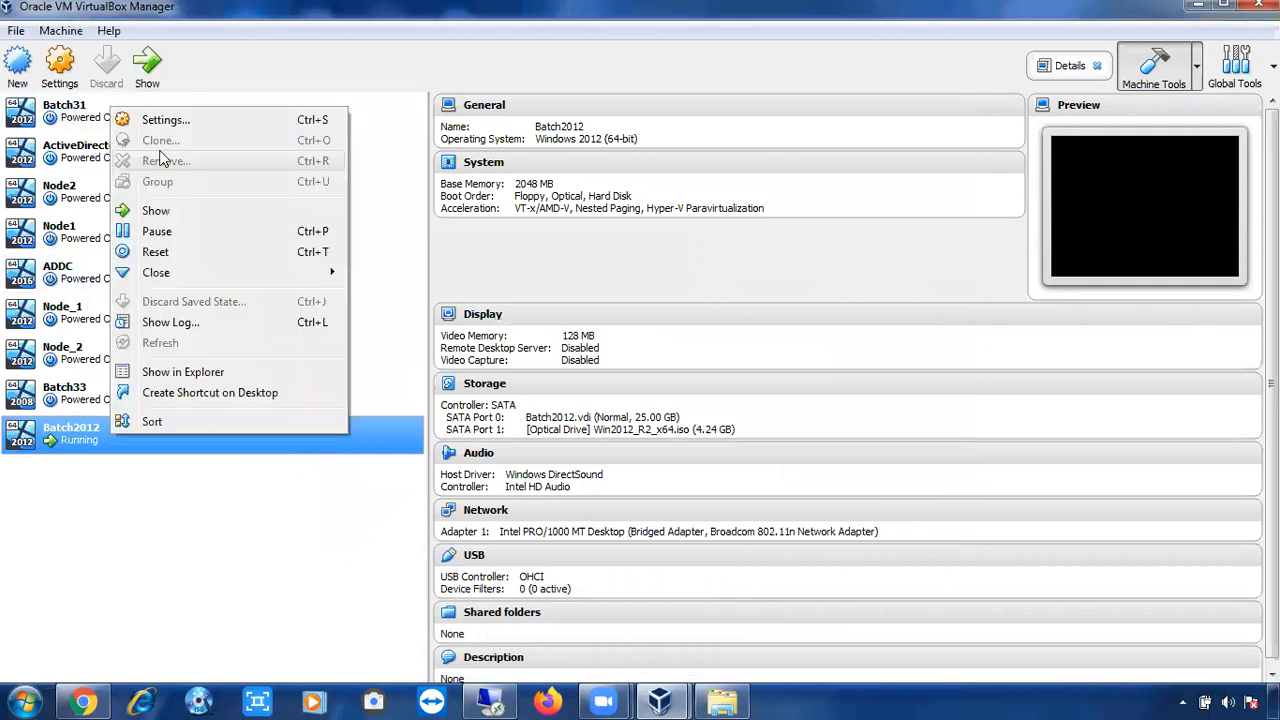
Replace Win2012_R2_x64.iso with SQL2012_Ent_X64_RTM.iso in Batch2012's SATA Port 1 optical drive and save.
left_click(160, 122)
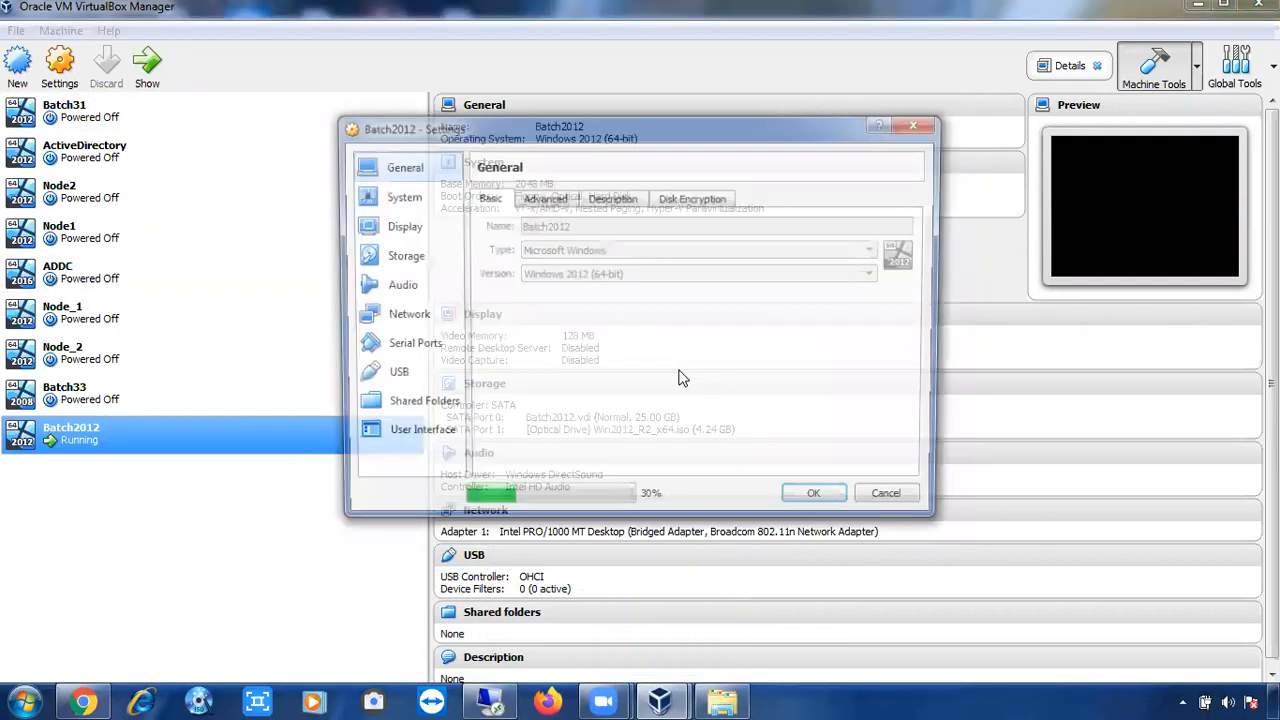
left_click(399, 258)
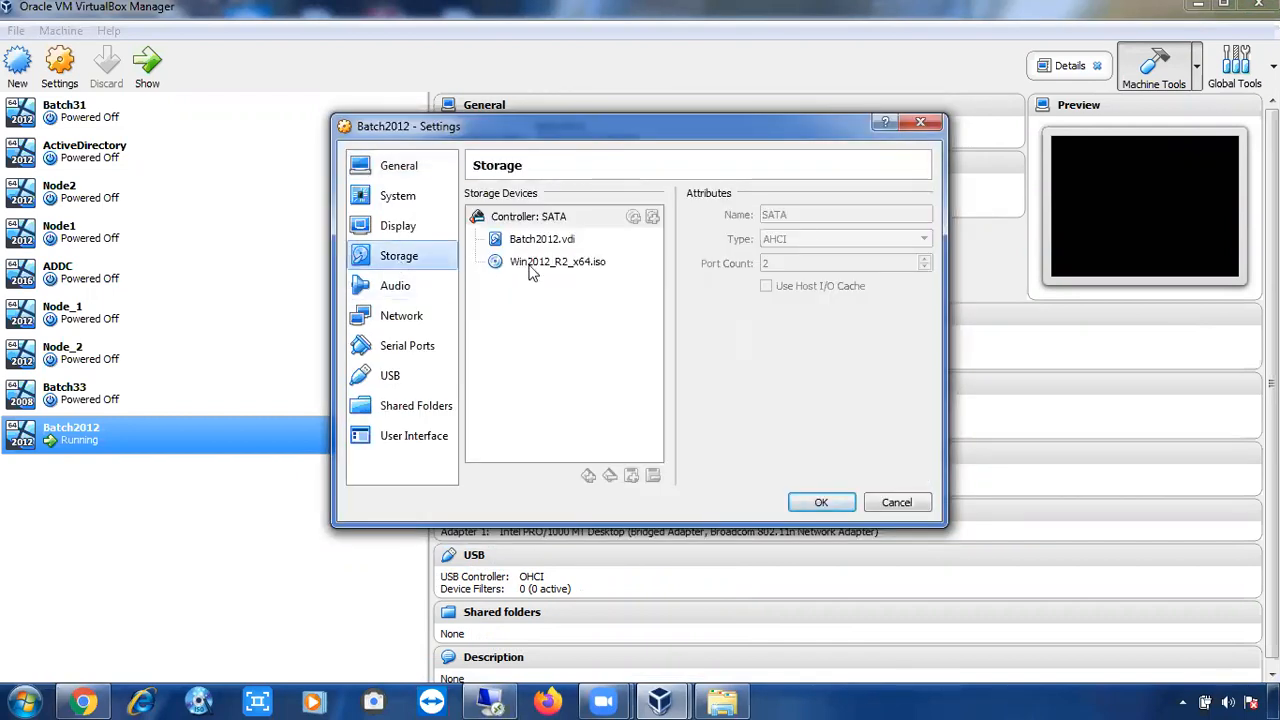
left_click(540, 263)
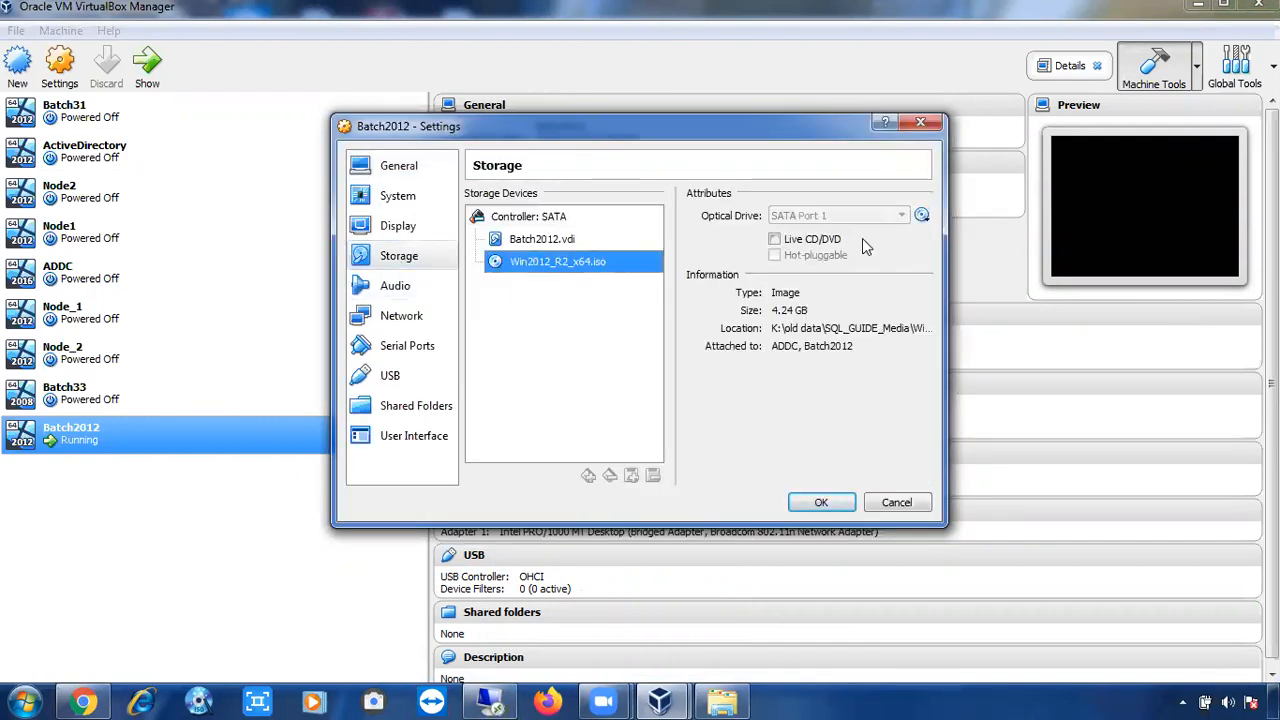
left_click(921, 218)
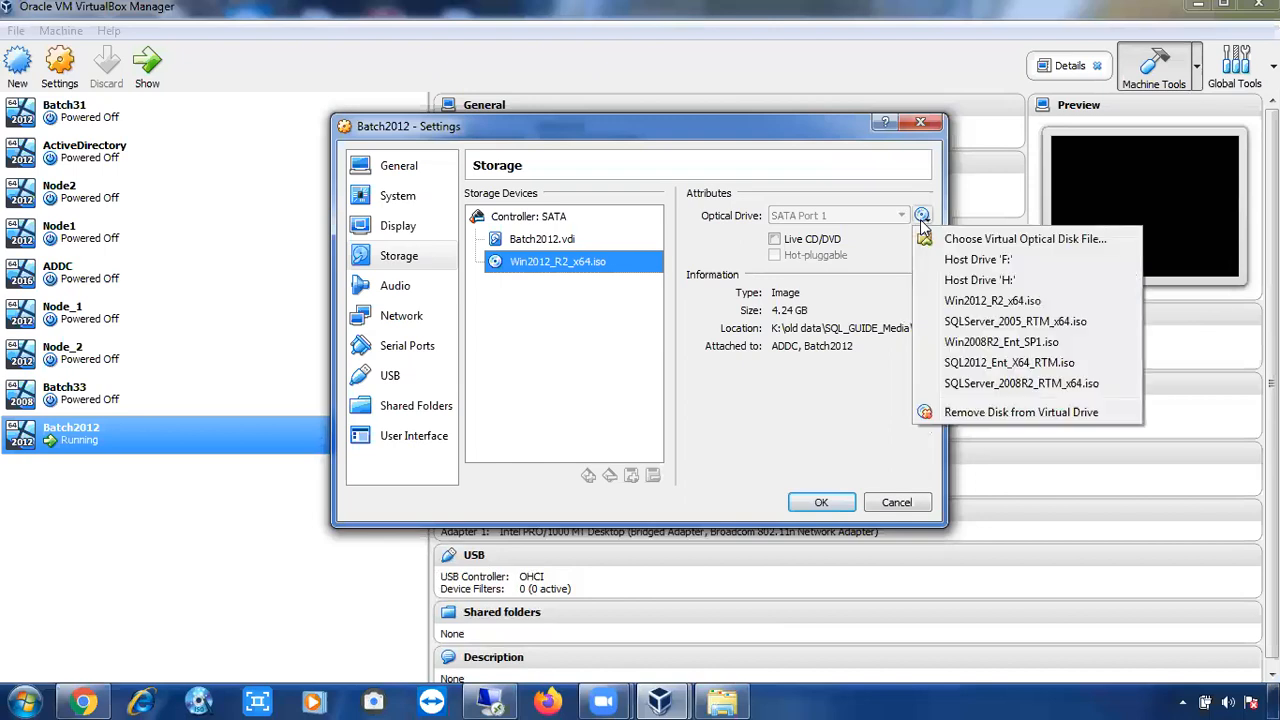
left_click(985, 368)
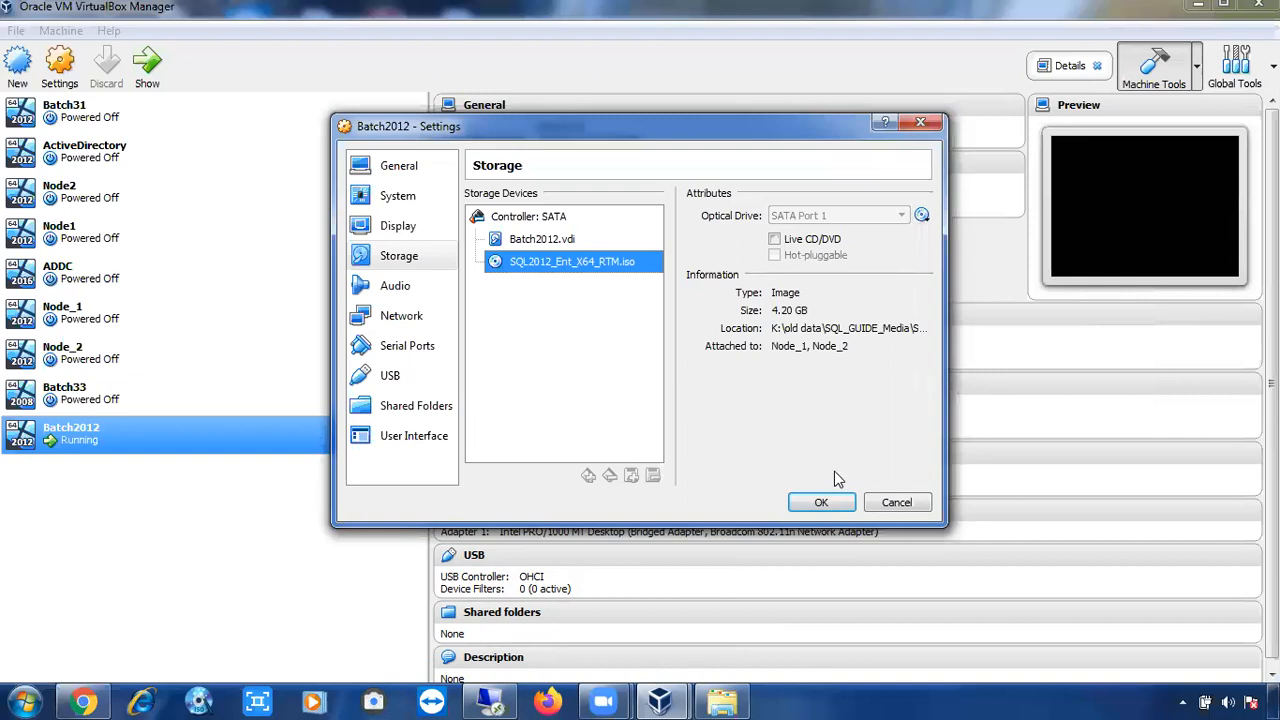
left_click(821, 503)
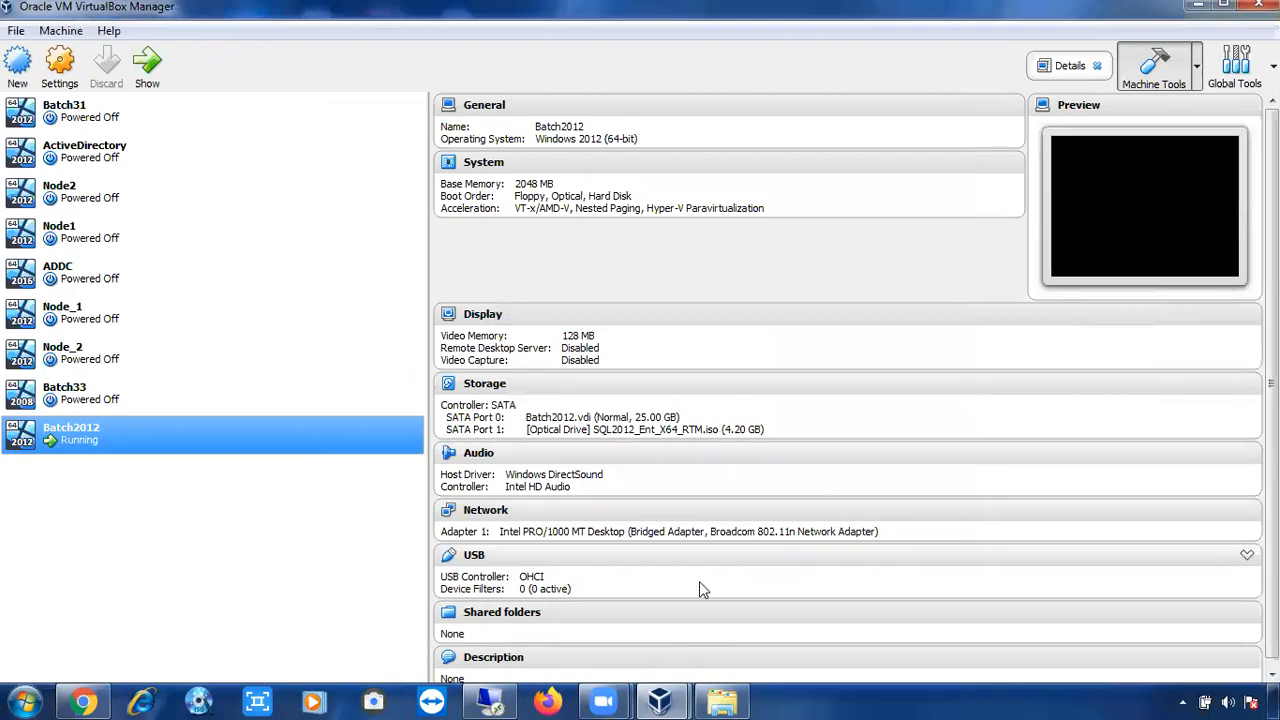
In the remote session, open the CD Drive (D:) contents from This PC.
left_click(508, 700)
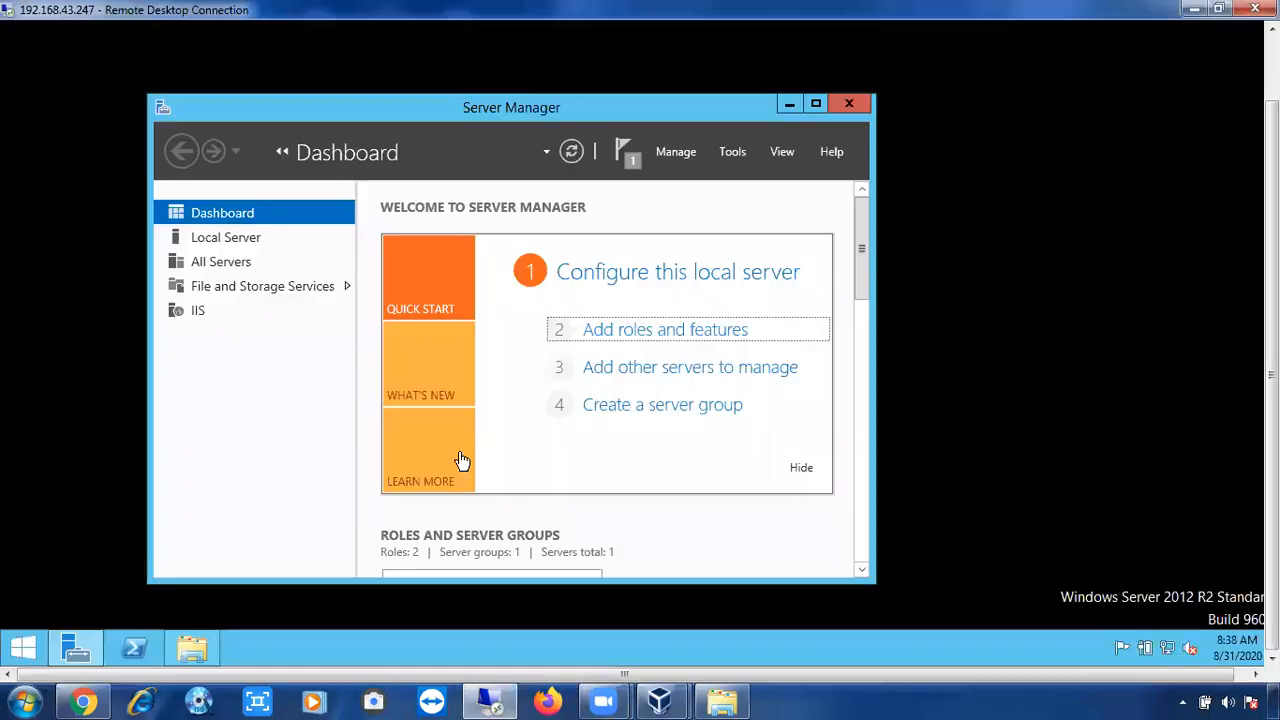
left_click(193, 646)
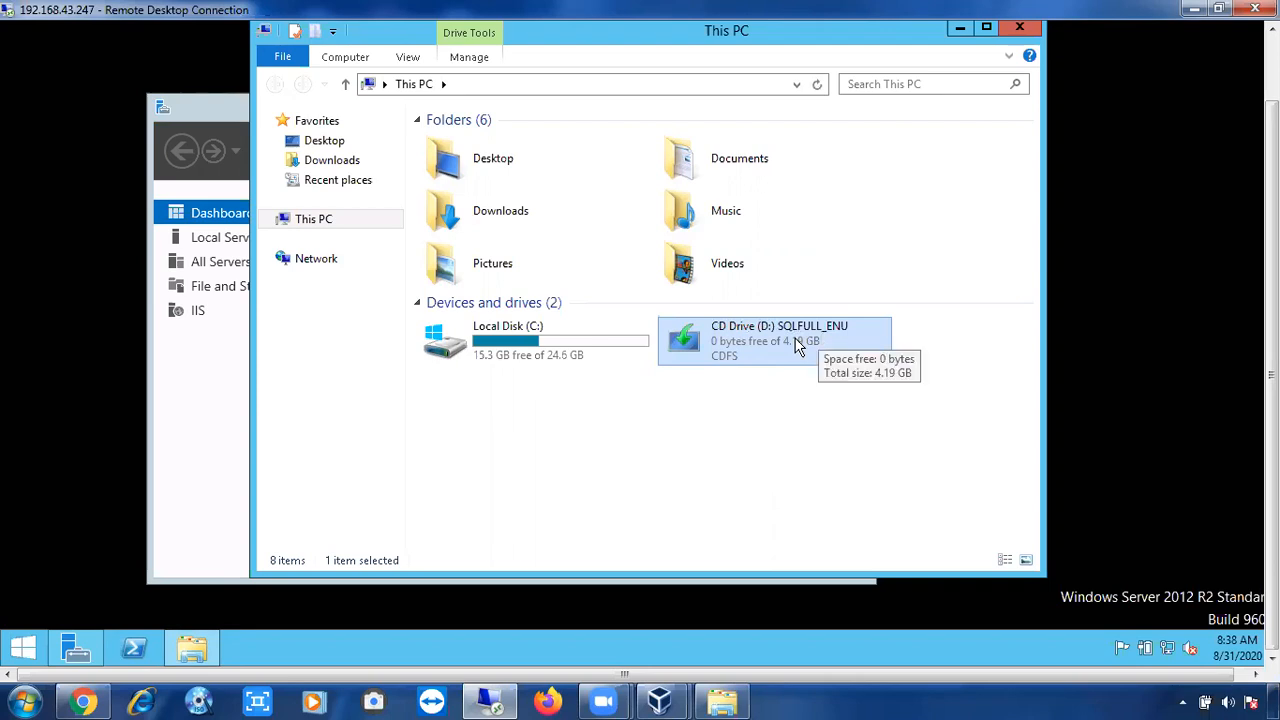
right_click(797, 344)
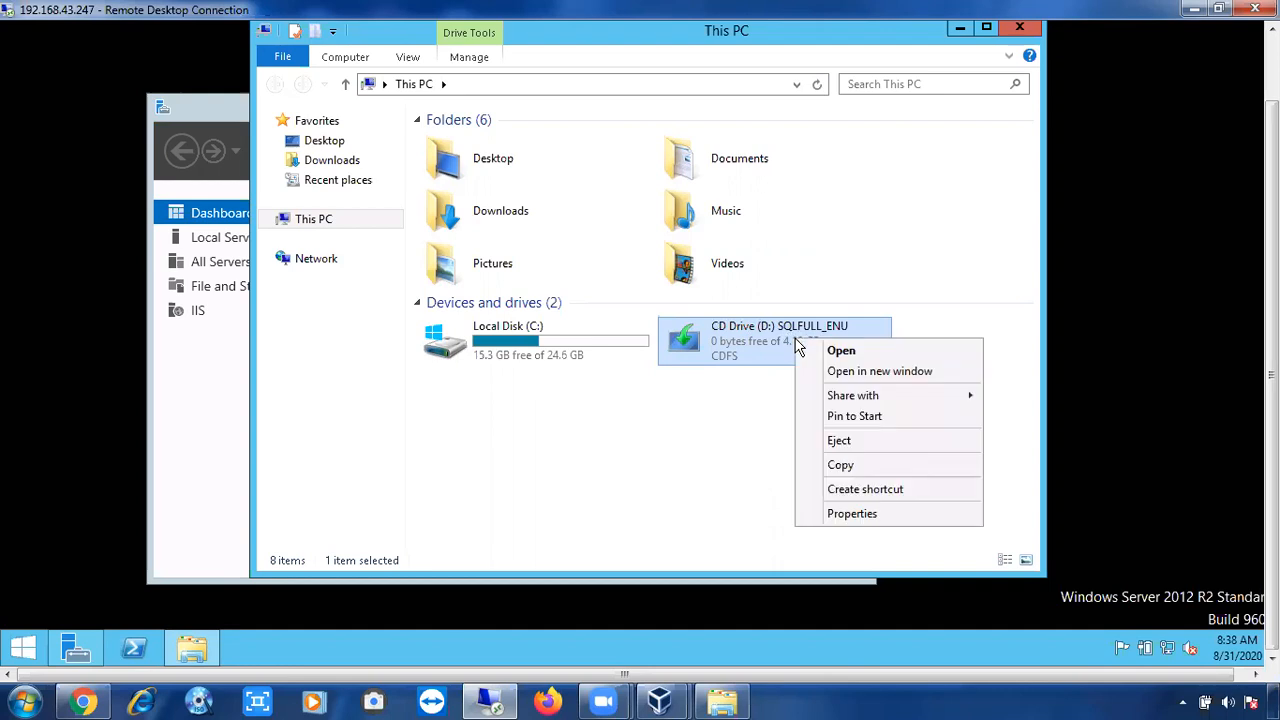
left_click(808, 349)
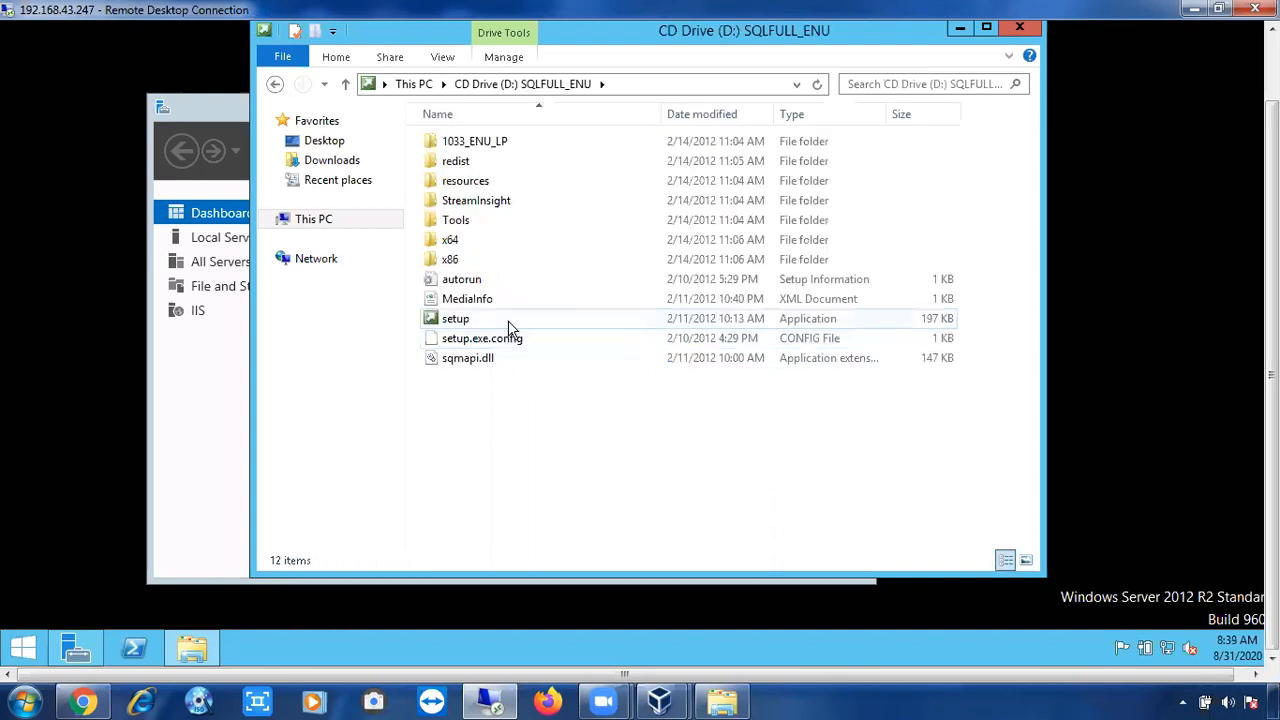
Run the SQL Server setup application on D: as administrator.
left_click(448, 358)
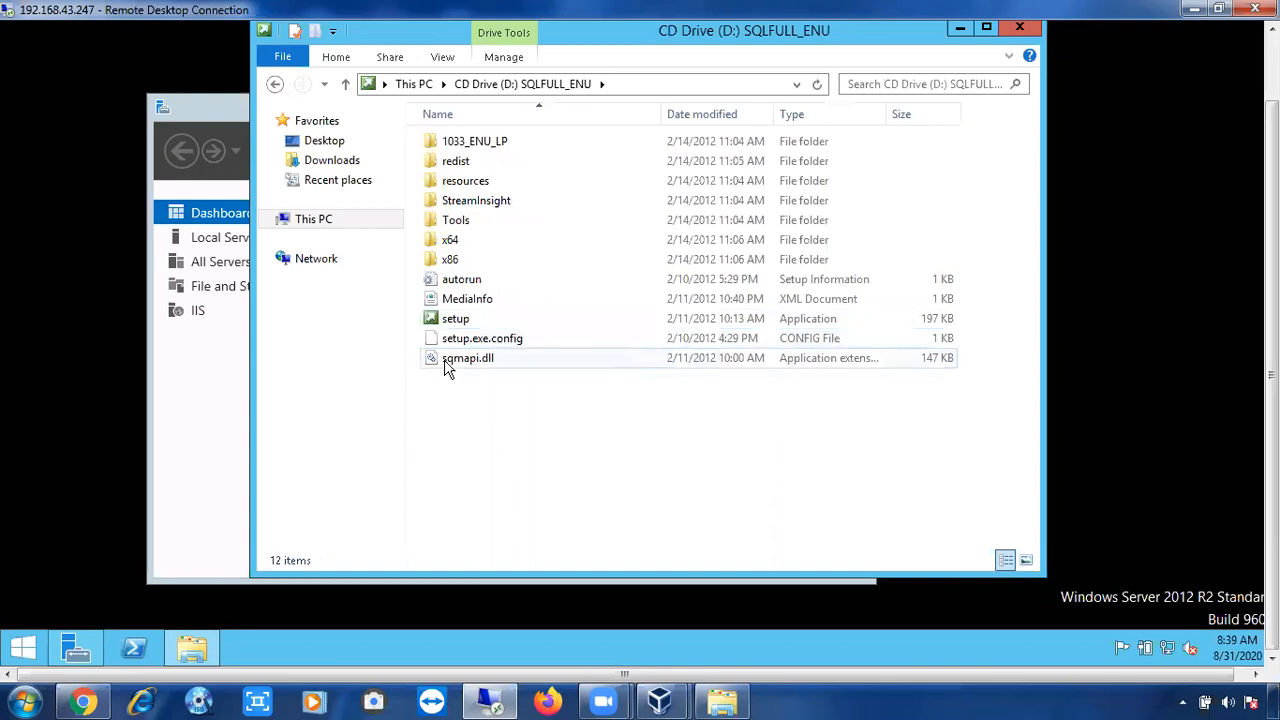
left_click(455, 322)
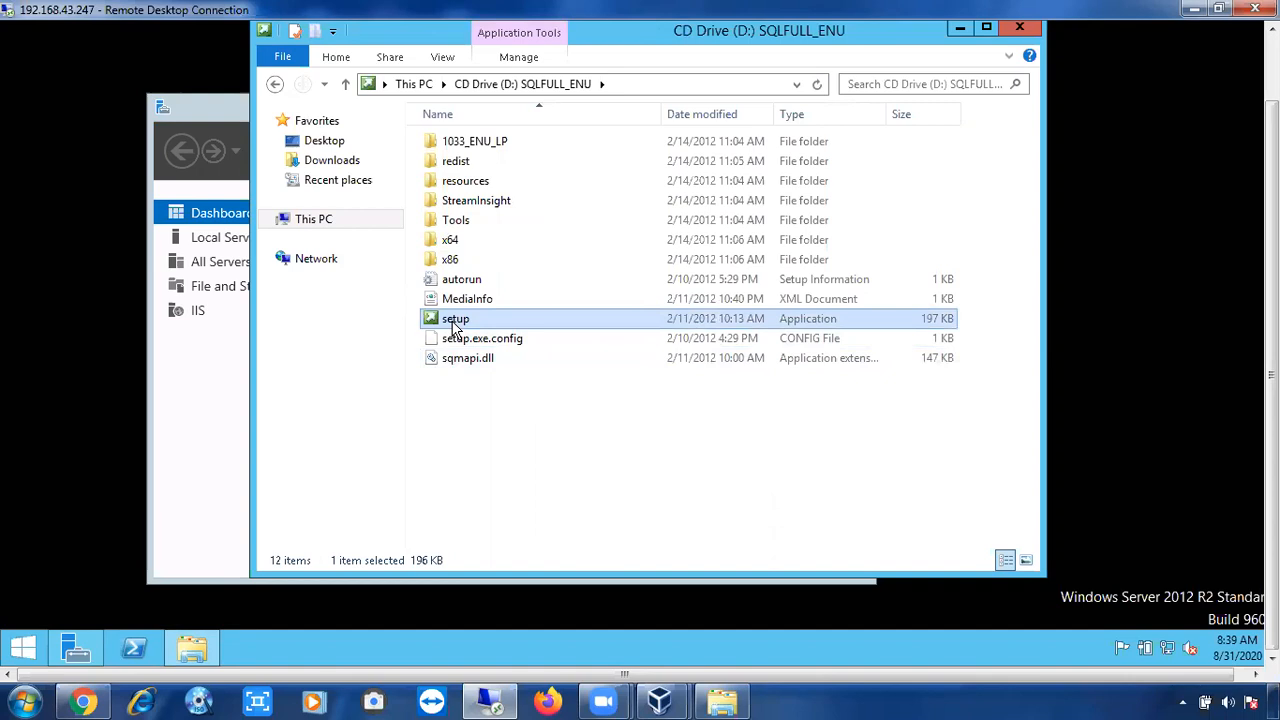
right_click(462, 334)
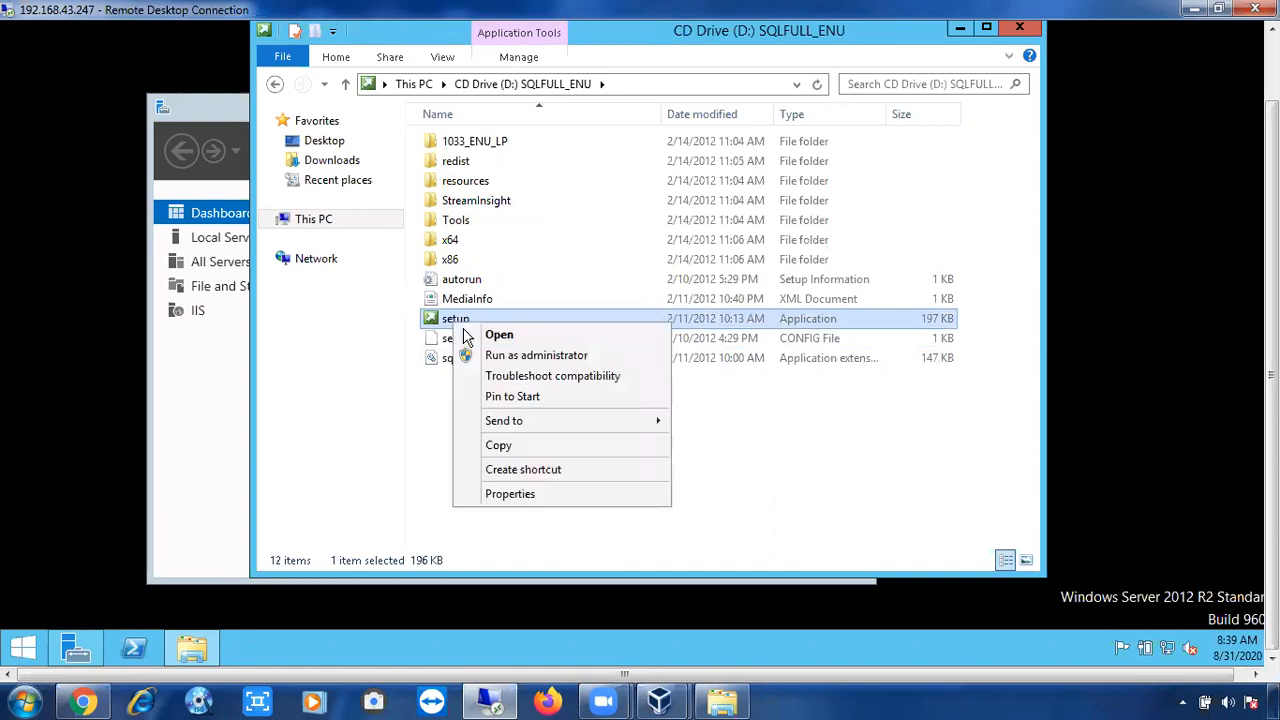
left_click(482, 356)
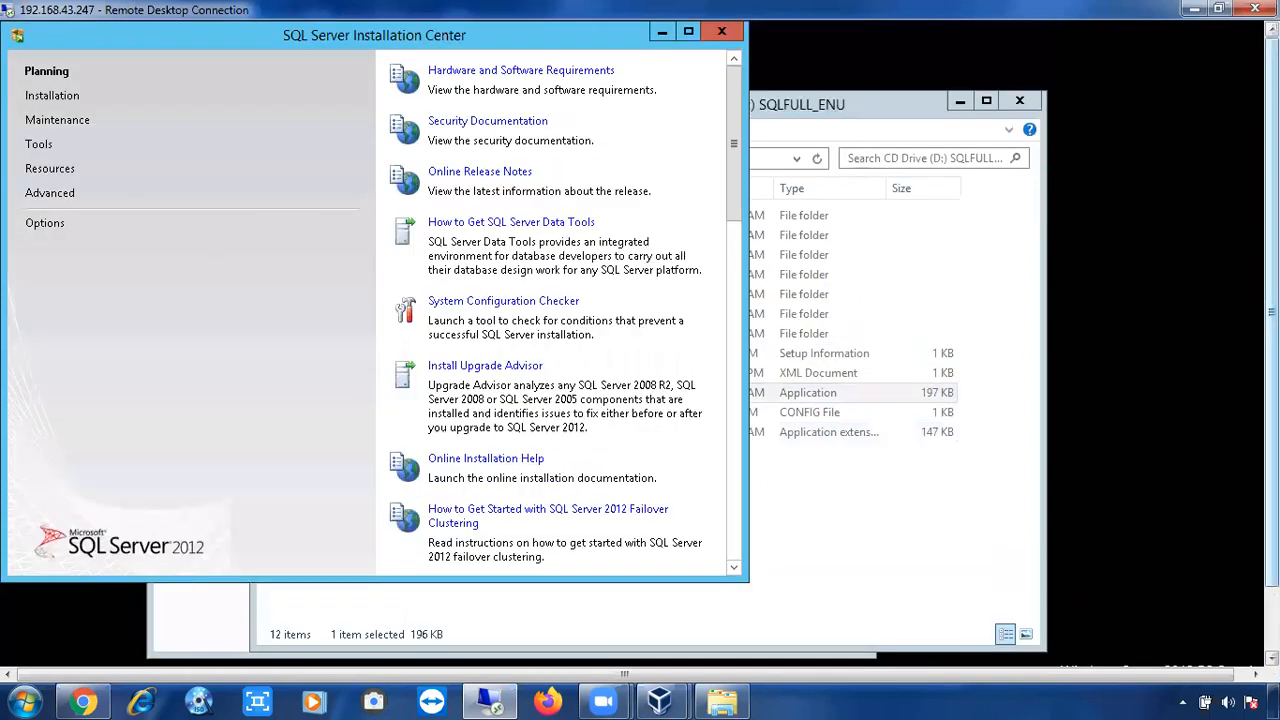
Move the opened SQL Server Installation Center window right and down.
left_click_drag(221, 38, 408, 79)
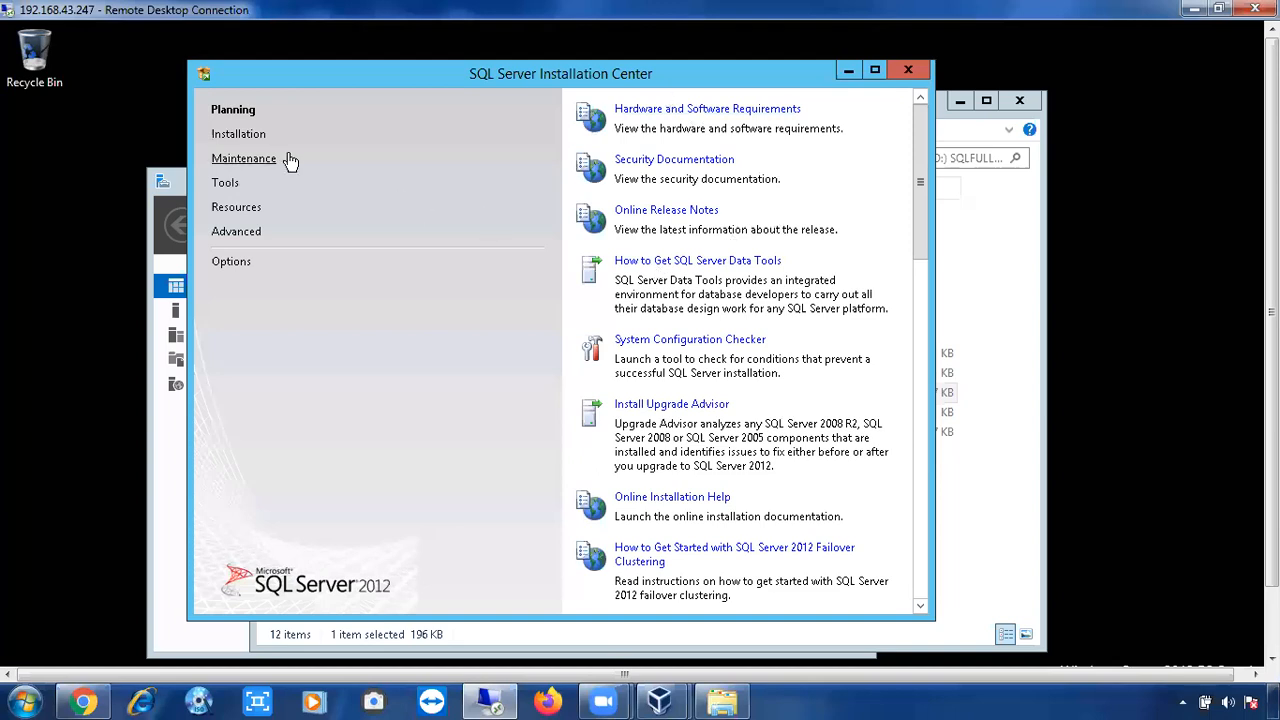
Show the Installation page and pick New SQL Server stand-alone installation.
left_click(240, 135)
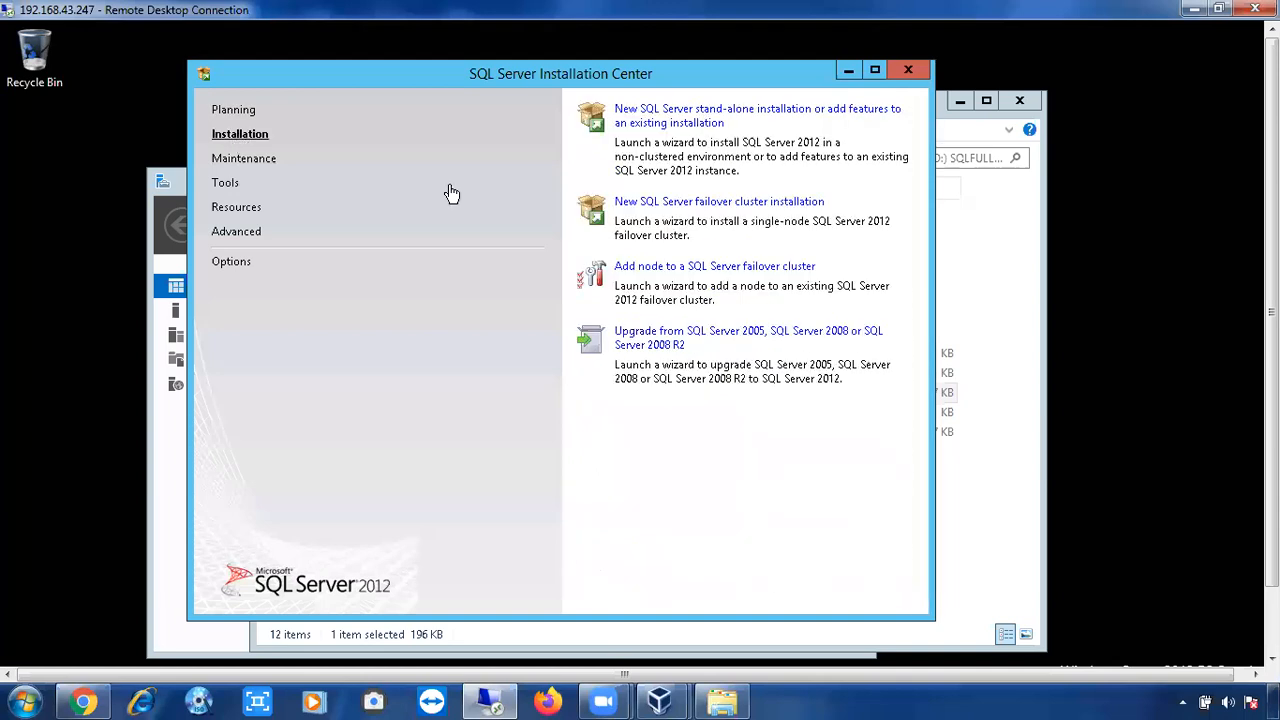
left_click(630, 125)
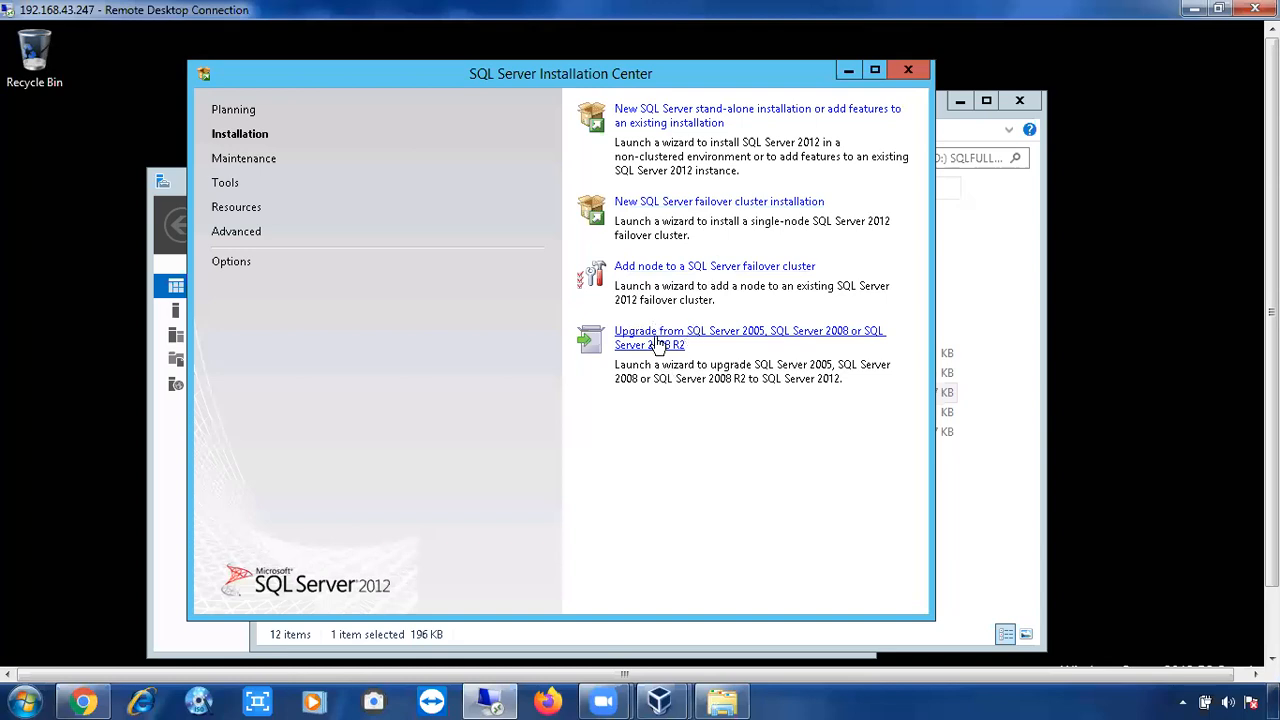
Launch the stand-alone installation wizard, reposition it, and show details of the eight passed Setup Support Rules.
left_click(660, 122)
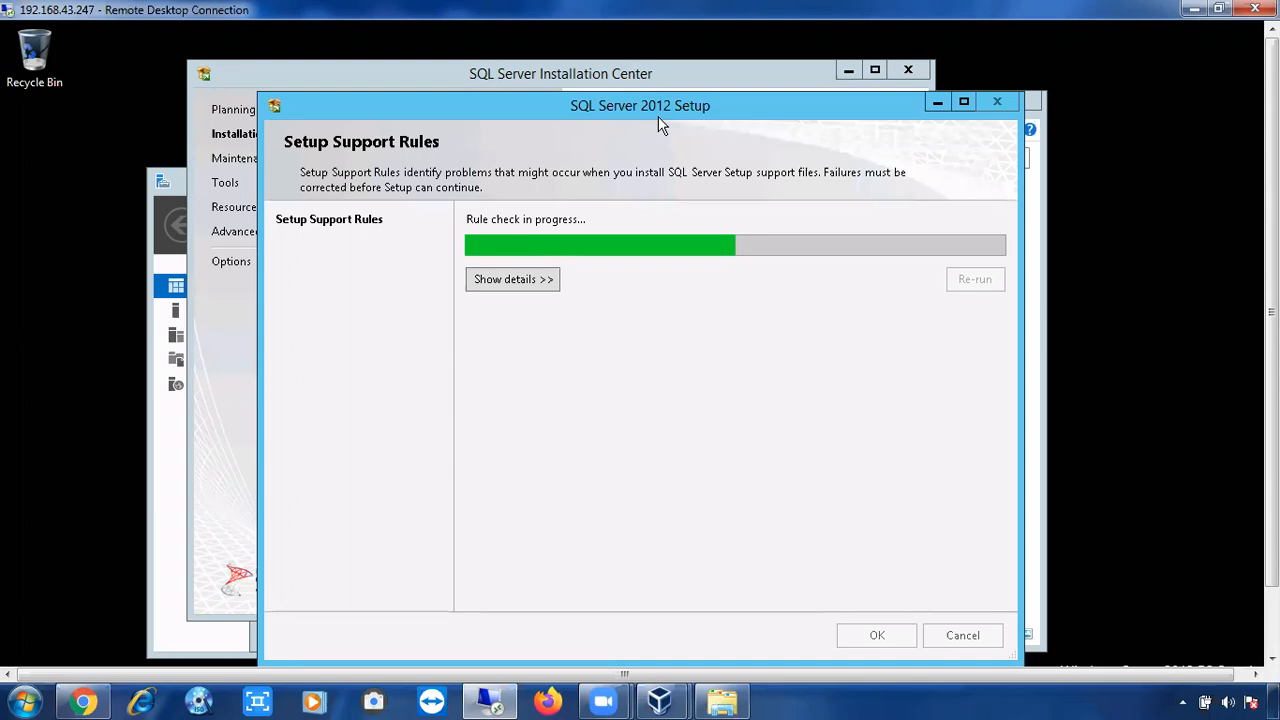
left_click_drag(658, 116, 628, 68)
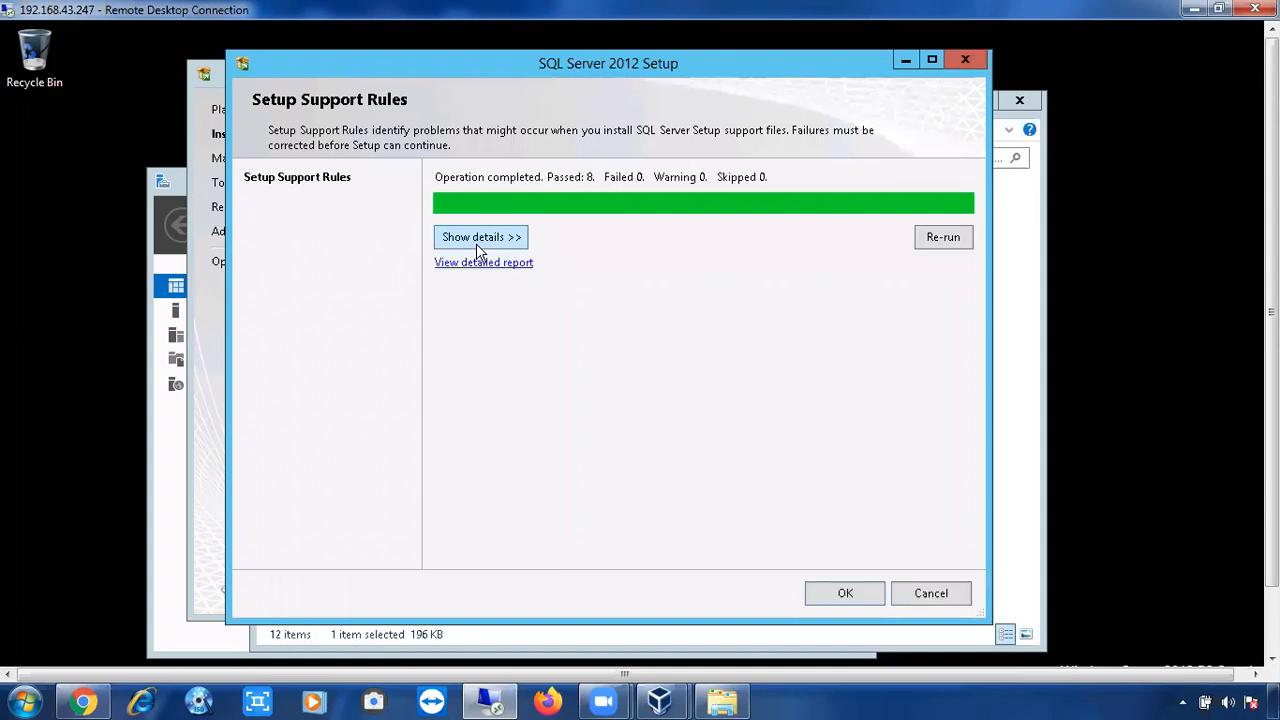
left_click(476, 237)
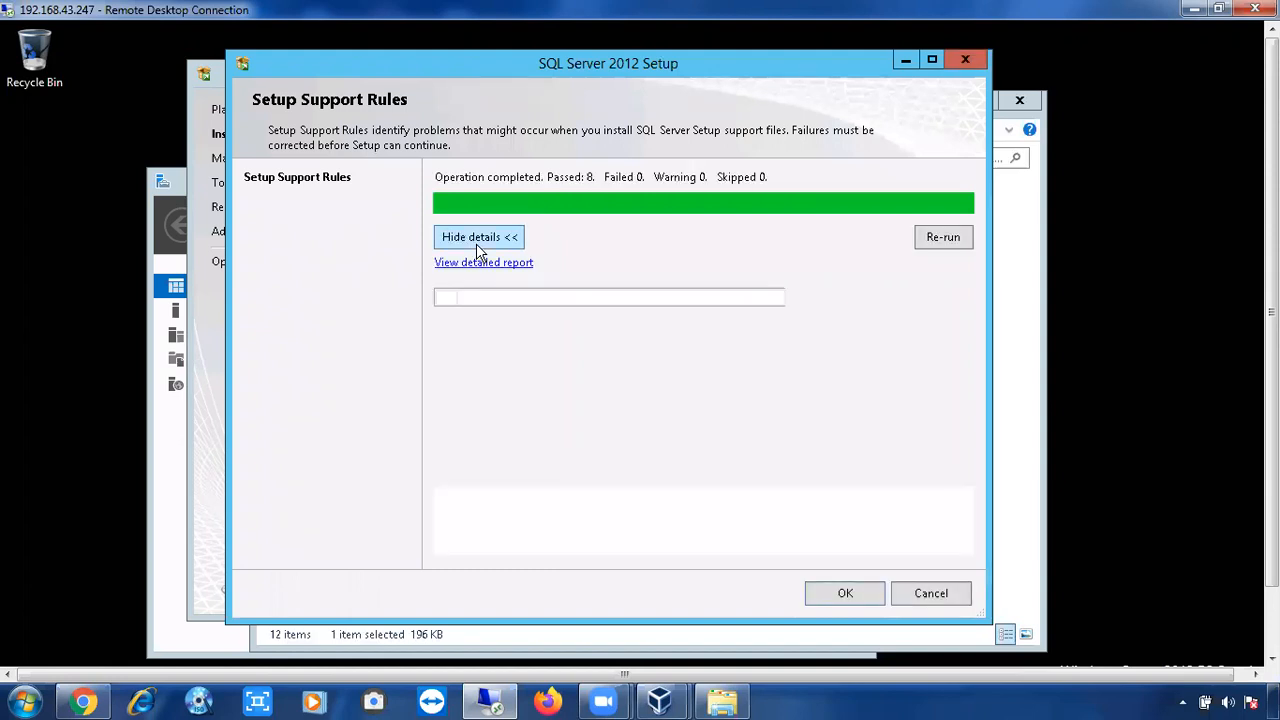
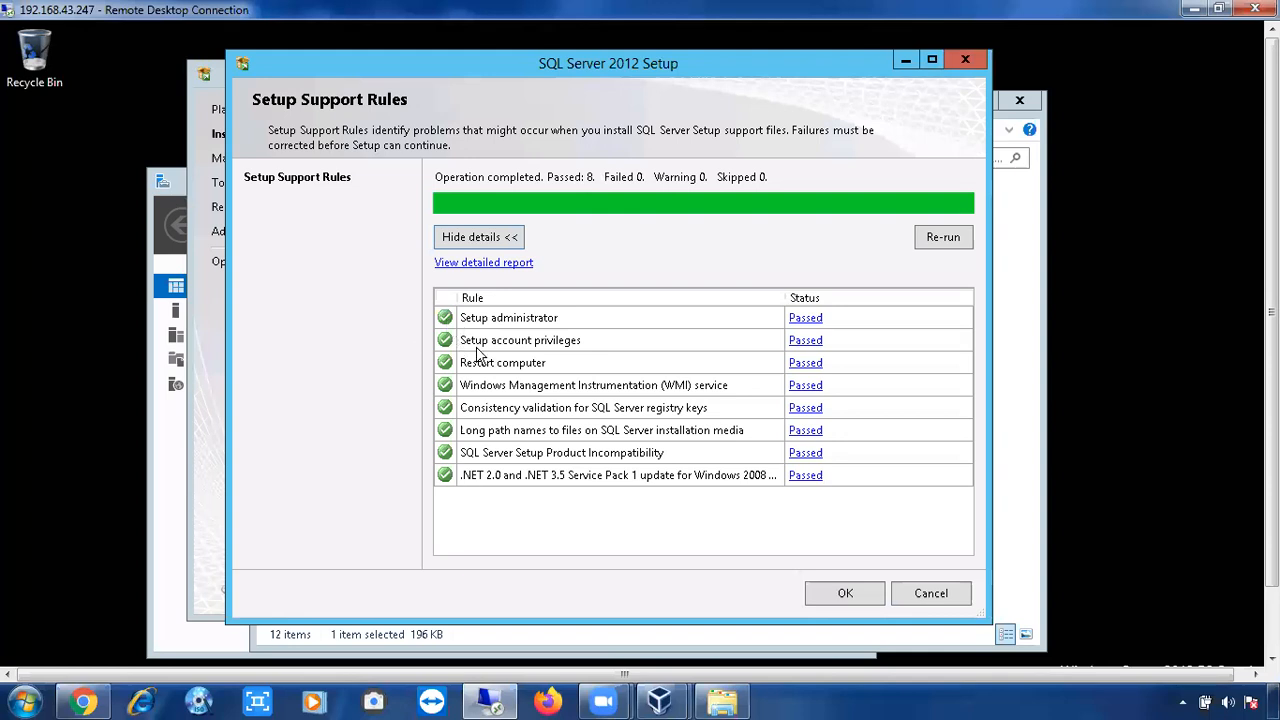
Confirm the fully passed Setup Support Rules check to reach the Product Key page.
left_click(828, 591)
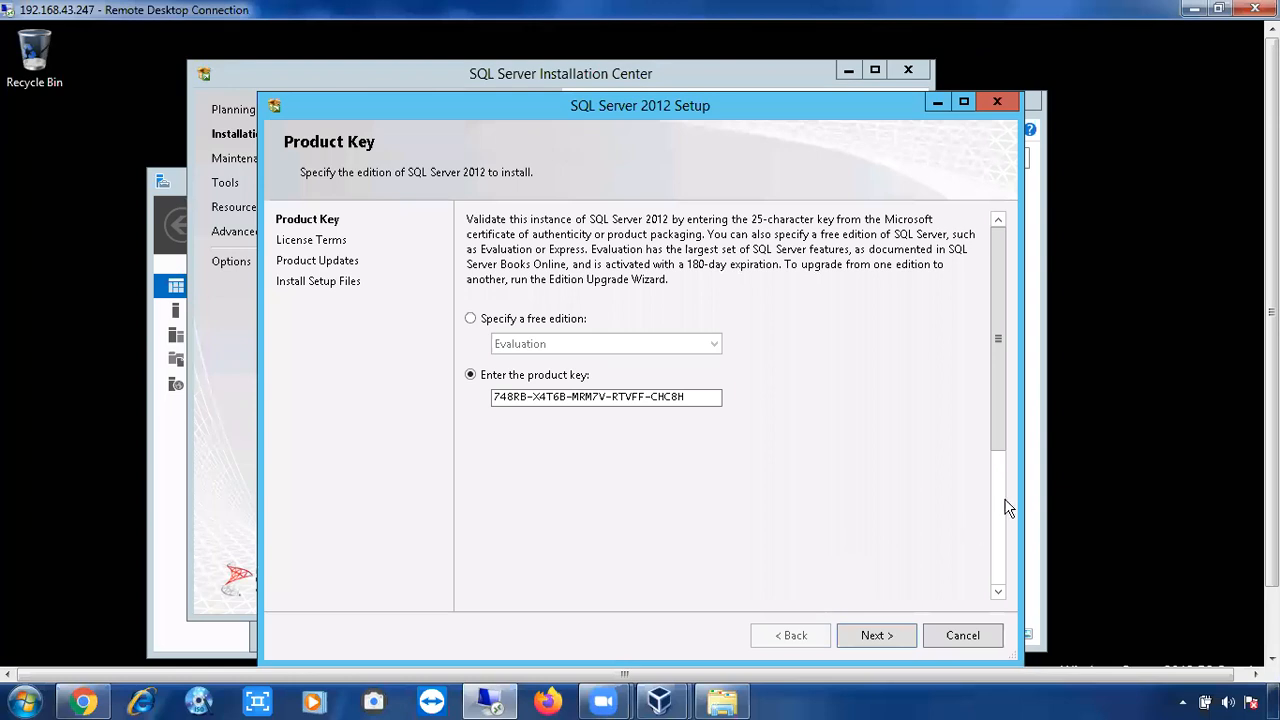
Look at the free Evaluation edition, keep the entered product key, and accept the license terms.
scroll(727, 380, "down", 1)
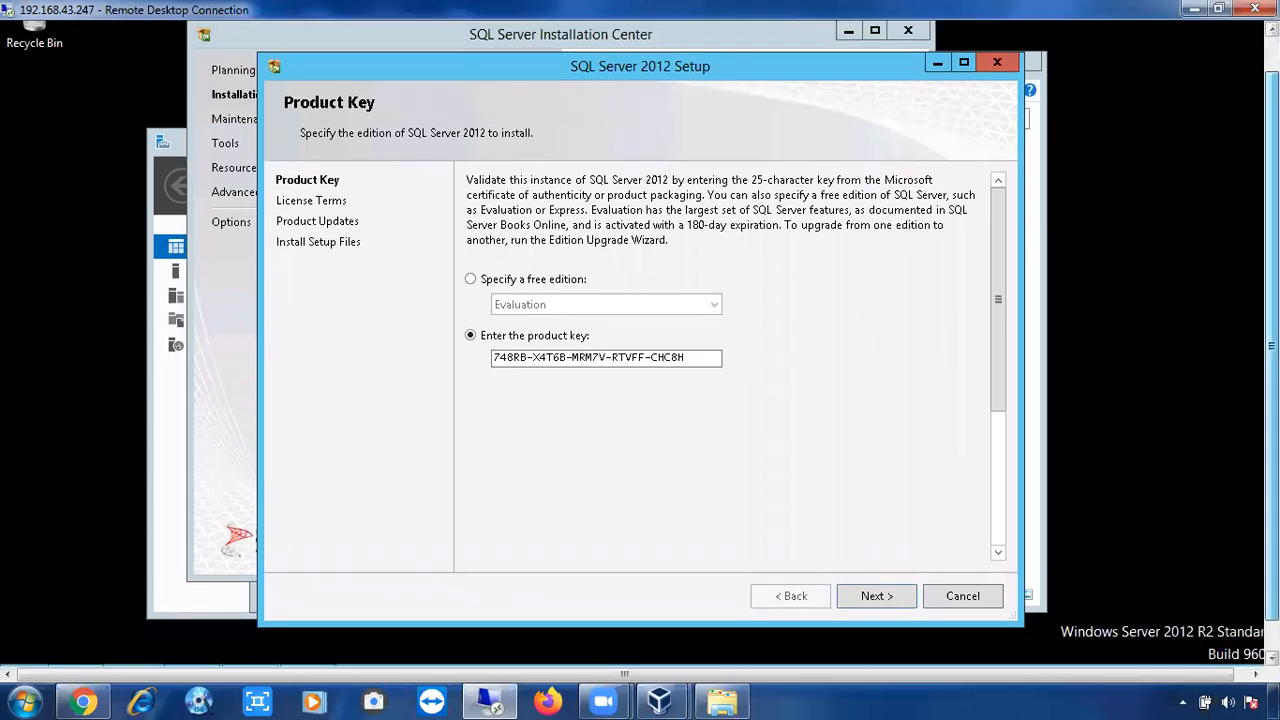
left_click(502, 286)
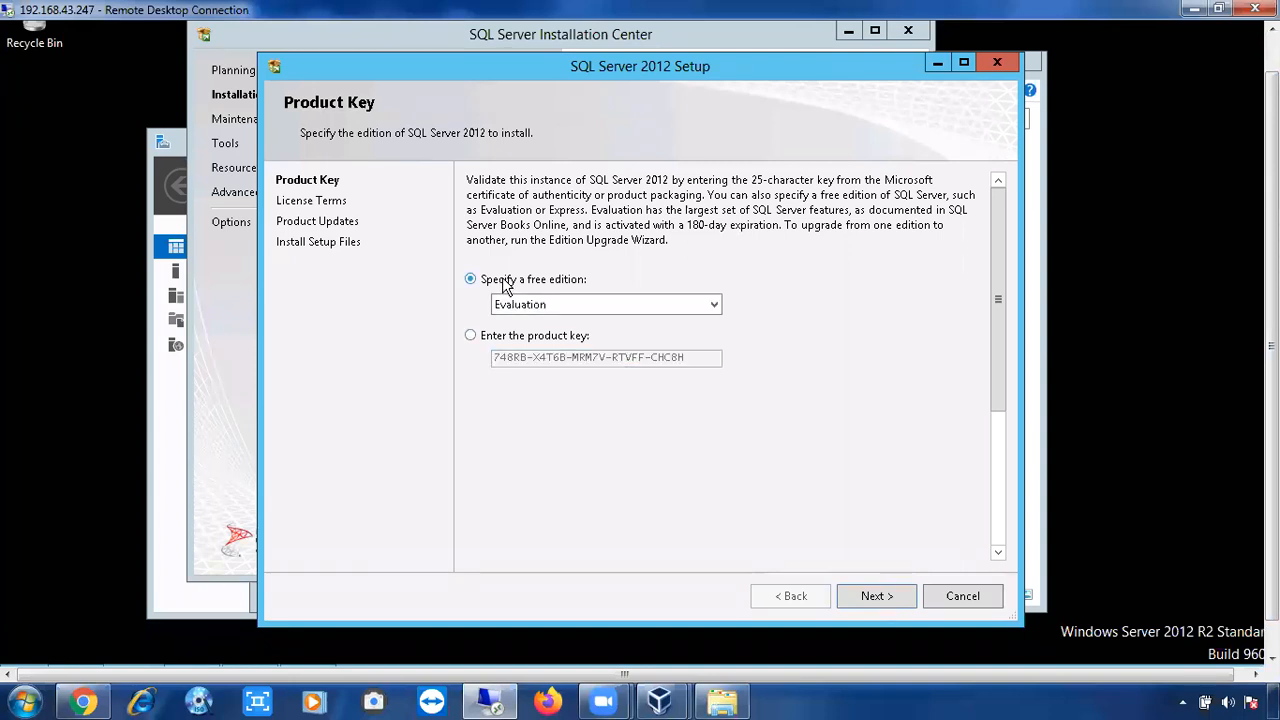
left_click(539, 304)
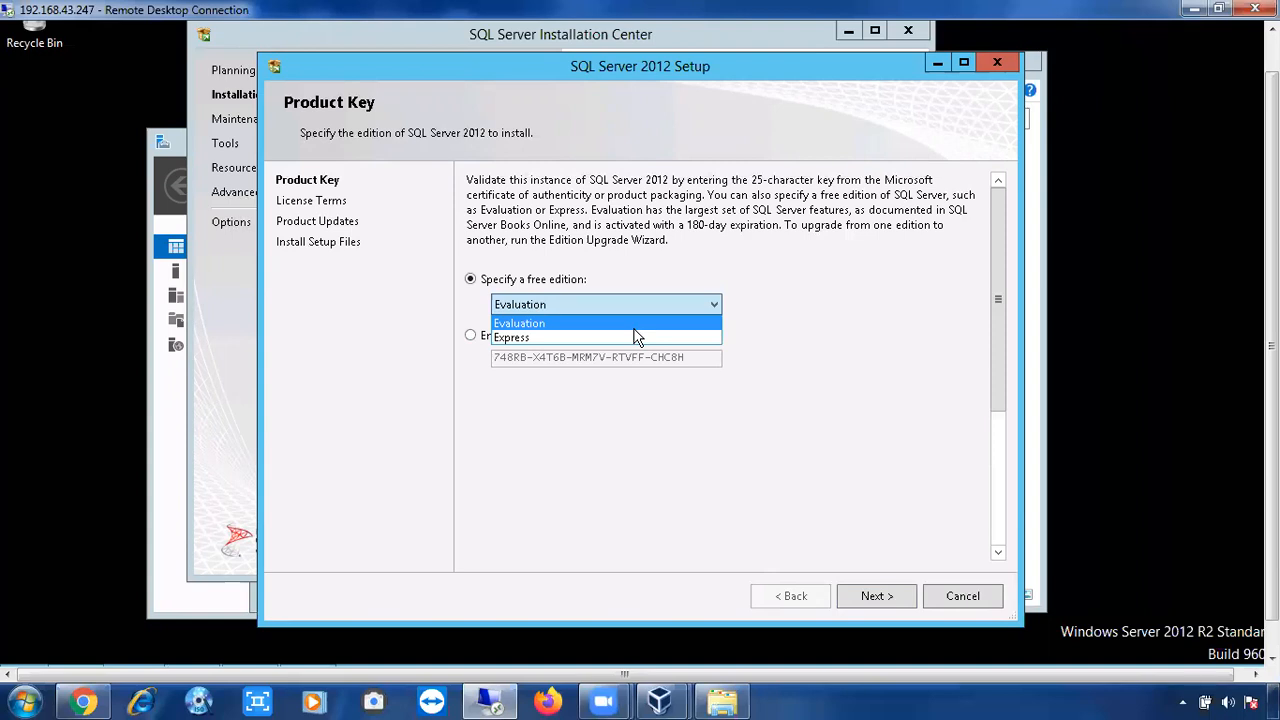
left_click(473, 336)
left_click(471, 336)
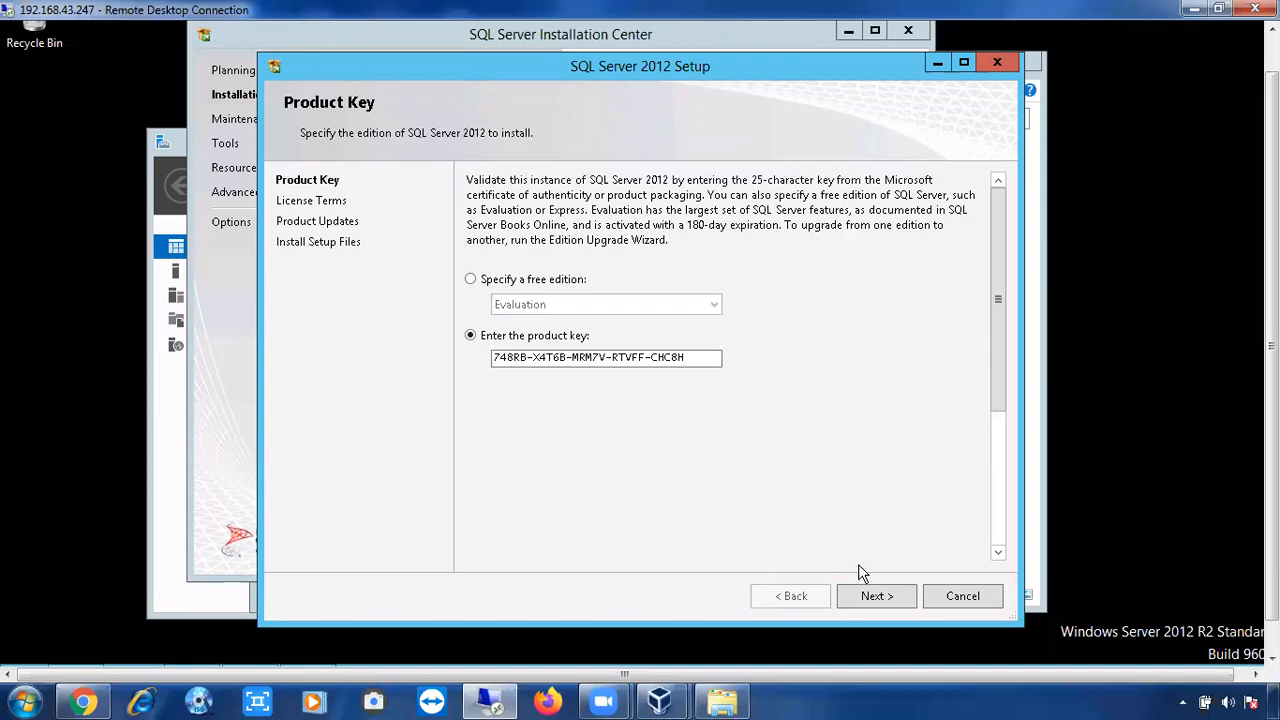
left_click(866, 597)
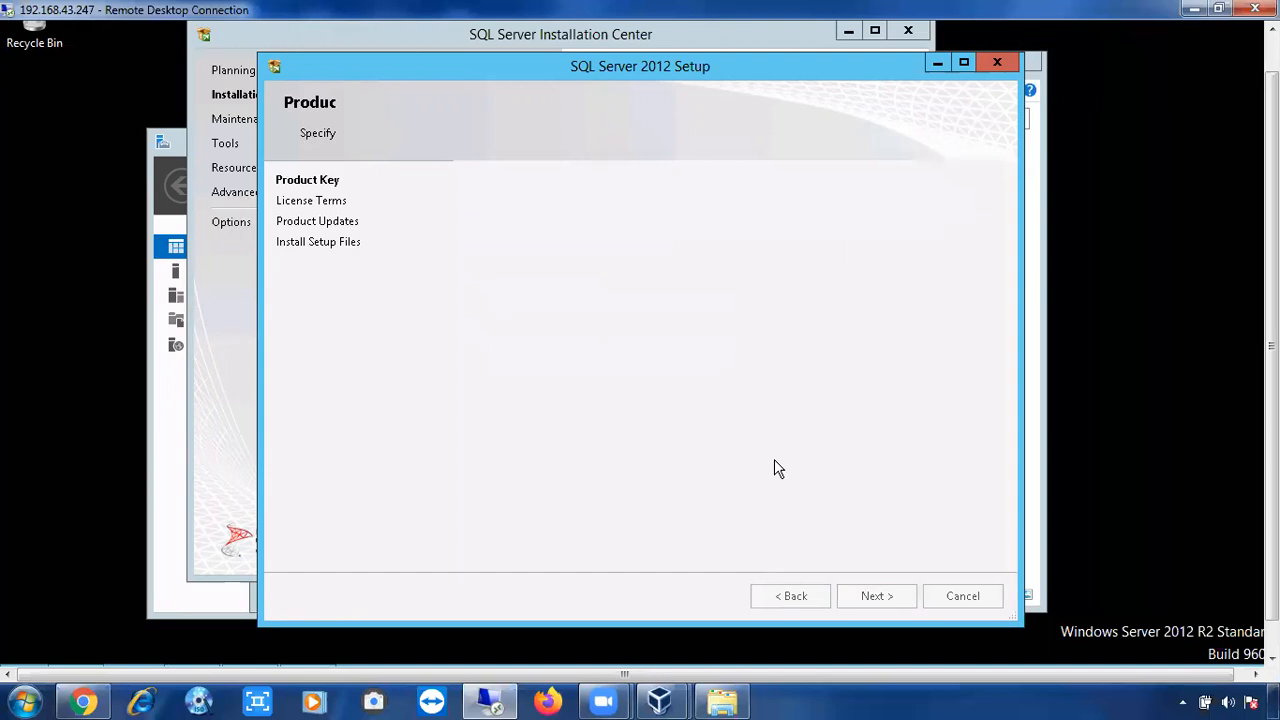
left_click(585, 466)
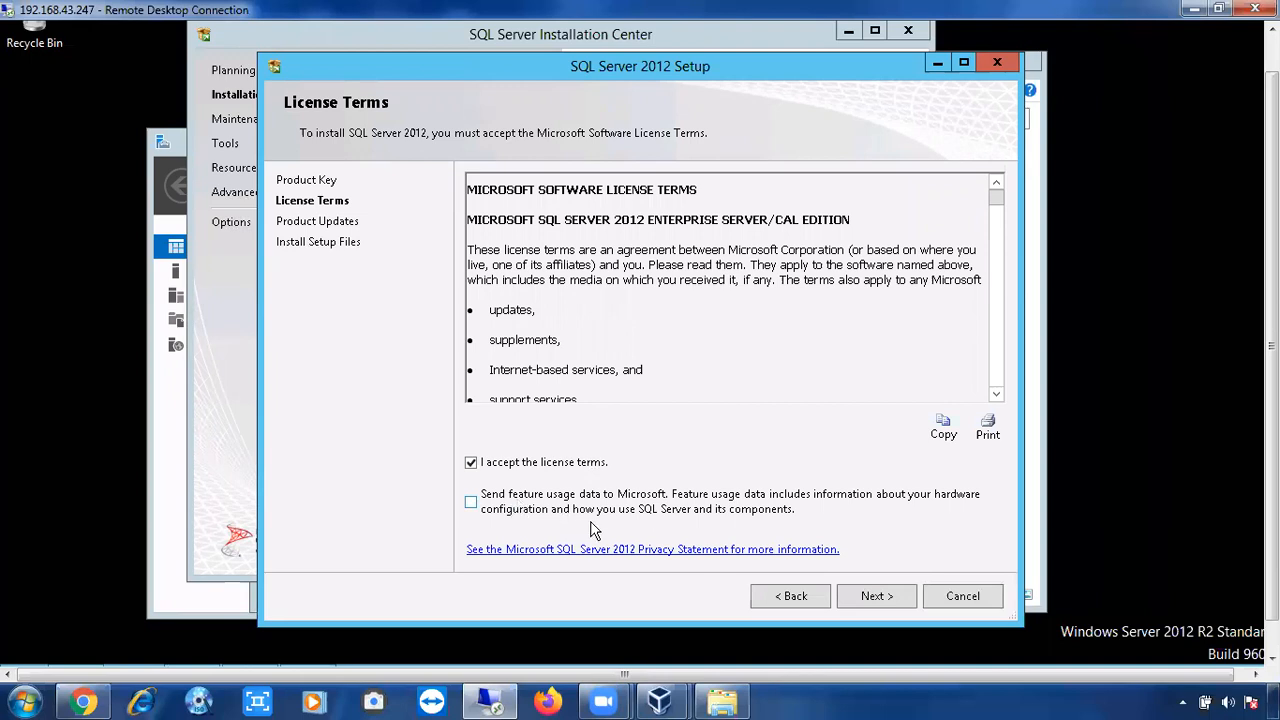
Continue from the accepted License Terms to the Product Updates page.
left_click(870, 598)
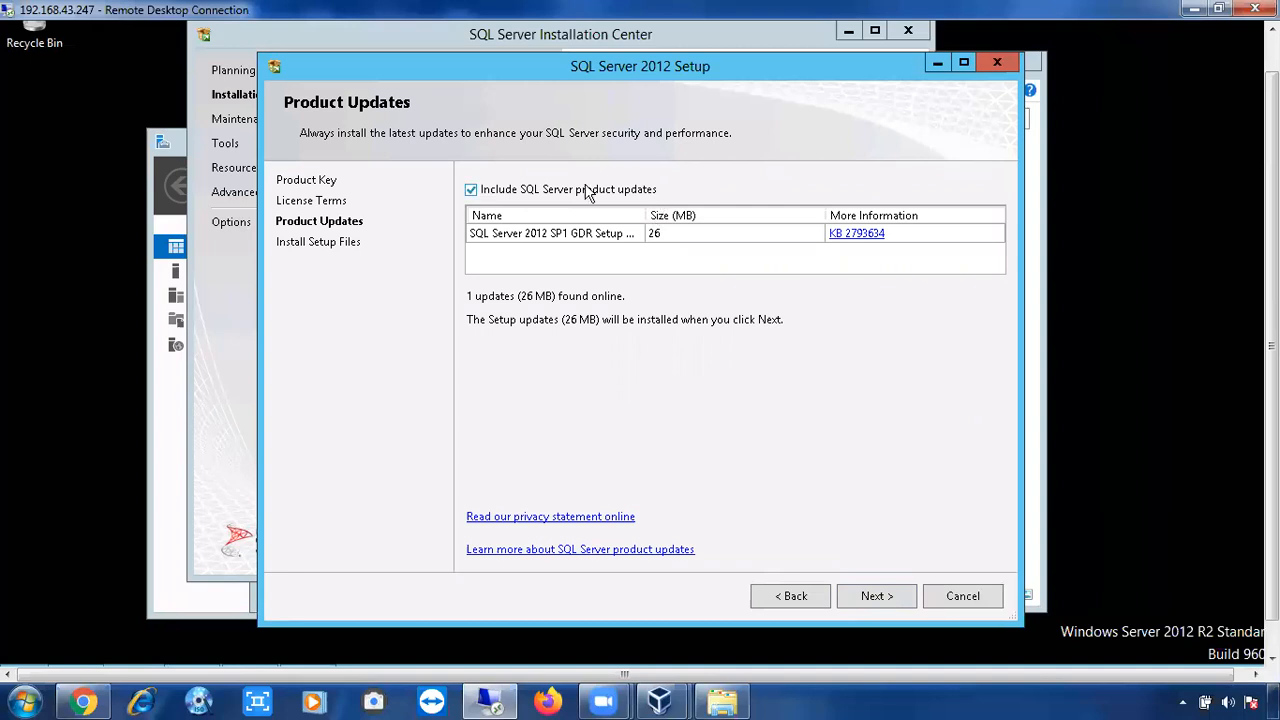
Exclude the 26 MB SP1 GDR product update and continue to install the setup files.
left_click(474, 189)
left_click(878, 605)
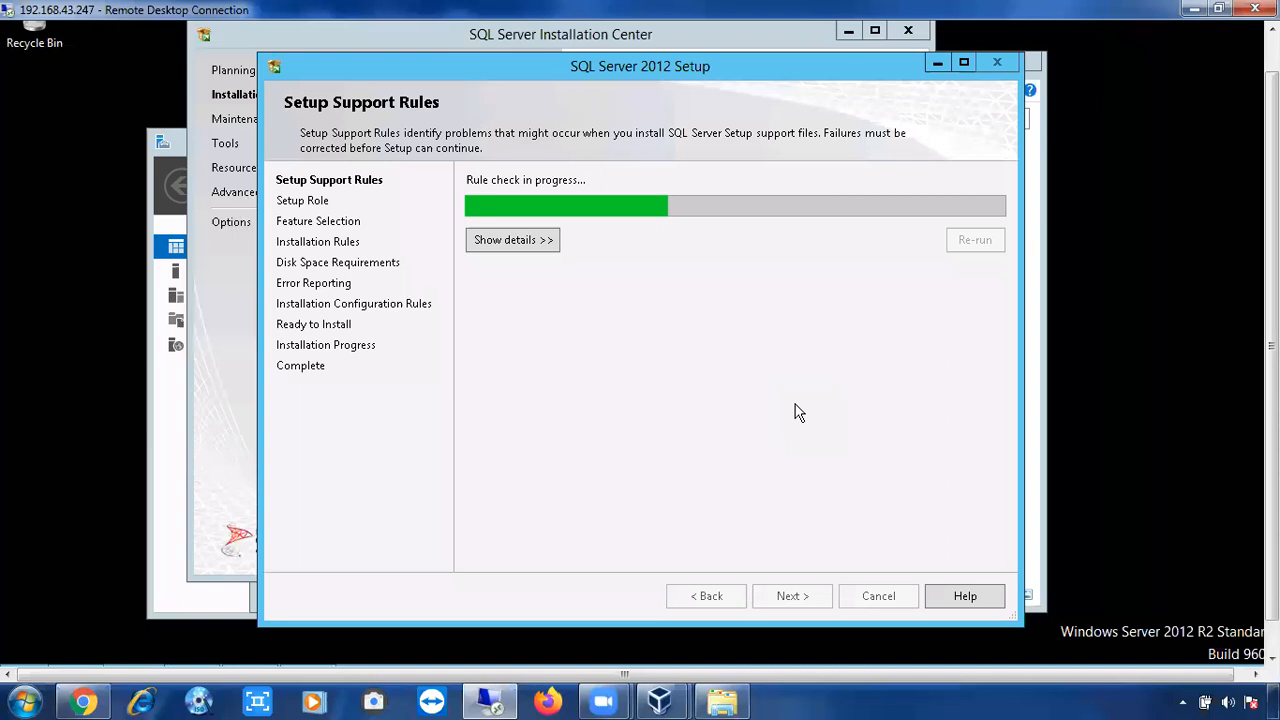
Review the rule results (7 passed, 1 Windows Firewall warning) and proceed to Setup Role.
left_click(519, 240)
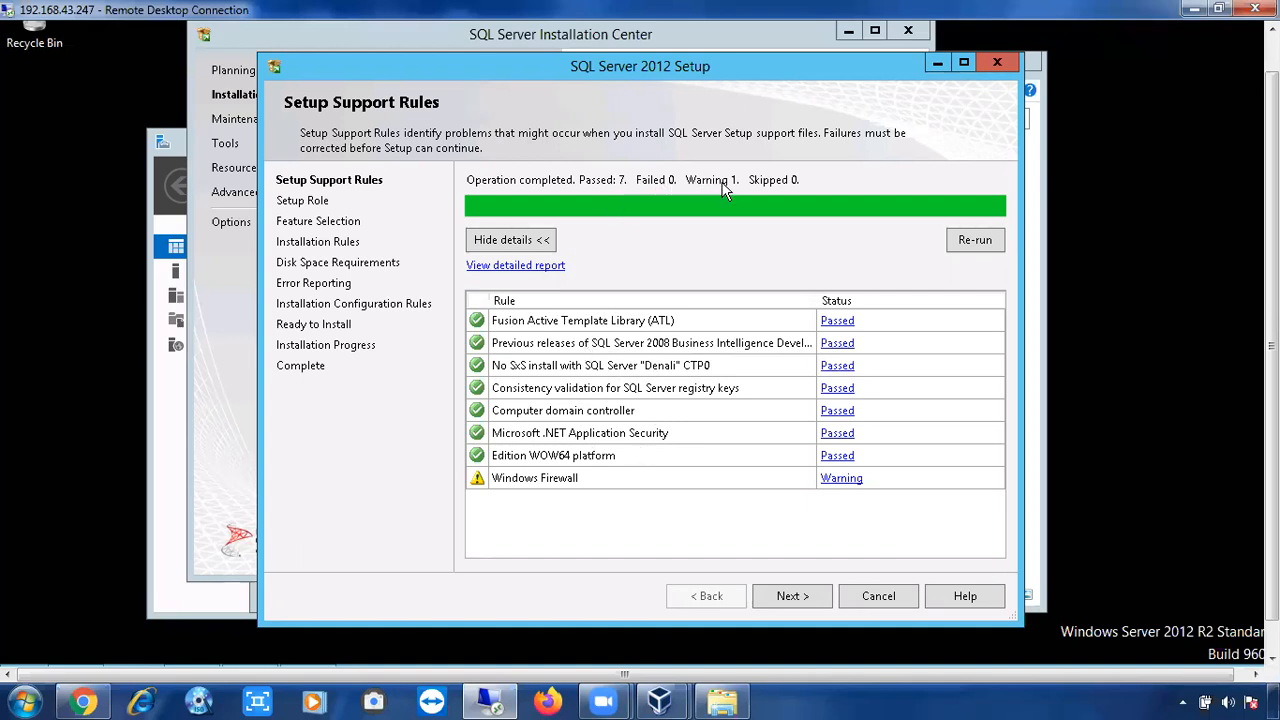
left_click(790, 594)
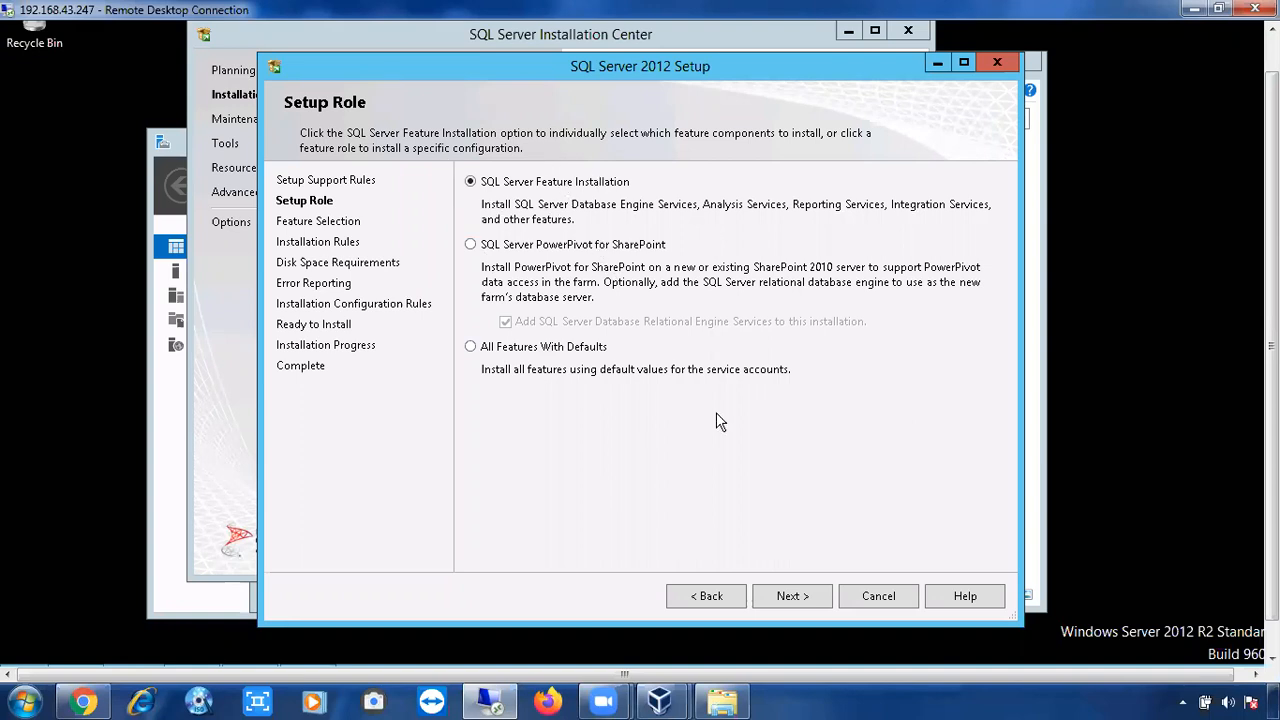
Keep SQL Server Feature Installation as the setup role and advance to Feature Selection.
left_click(790, 598)
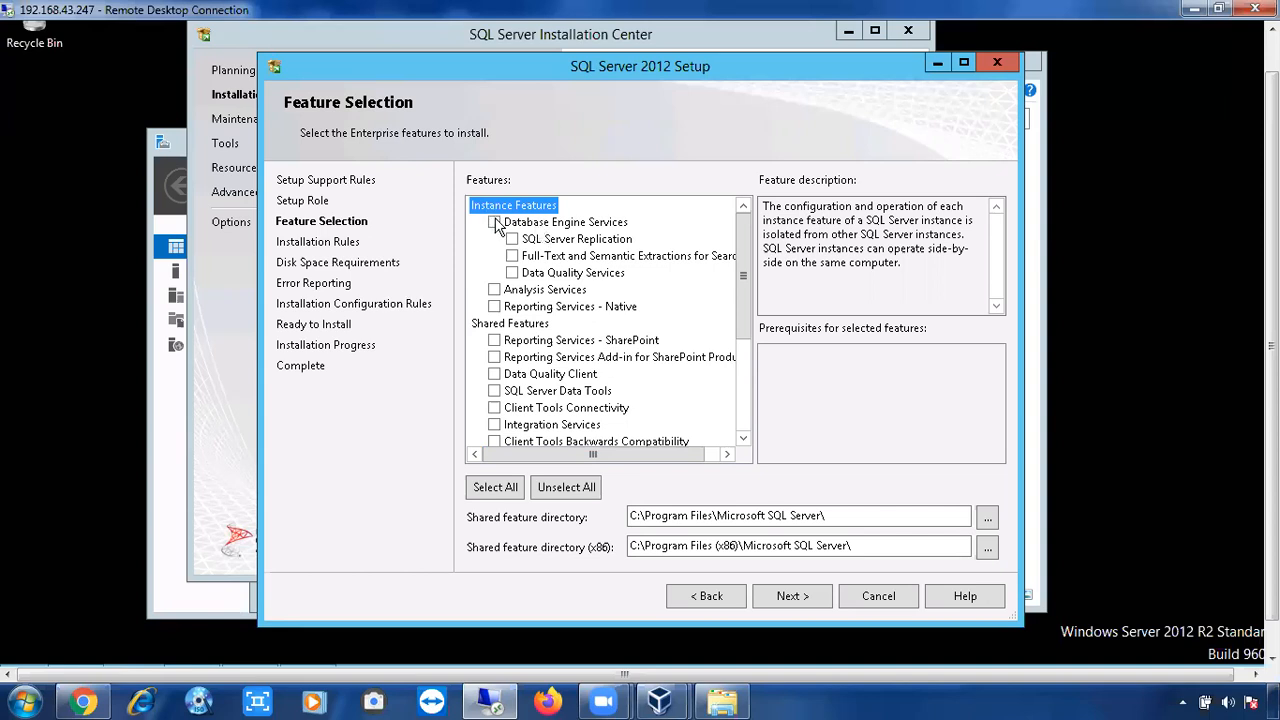
Check Database Engine Services, Full-Text and Semantic Extractions for Search, and SQL Server Replication.
left_click(494, 222)
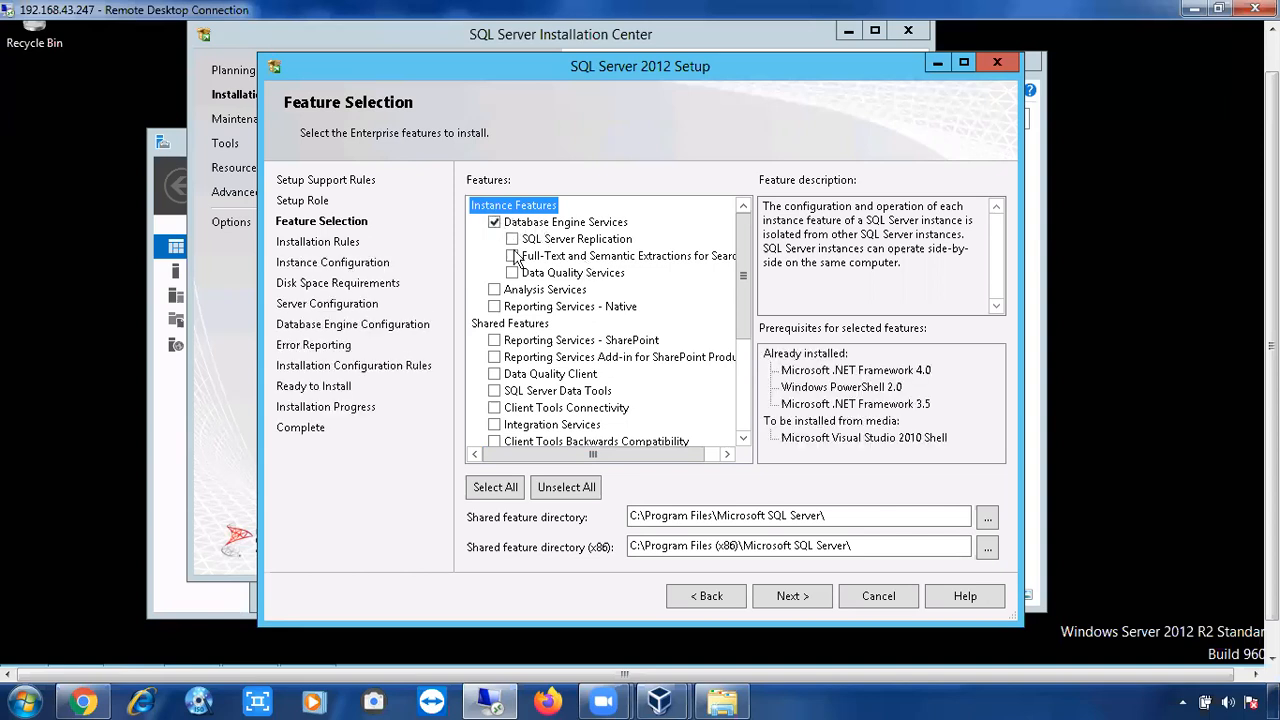
left_click(513, 257)
left_click(513, 240)
Check Client Tools Connectivity, Backwards Compatibility, SDK, Documentation Components, and Management Tools Basic and Complete.
left_click_drag(742, 323, 742, 352)
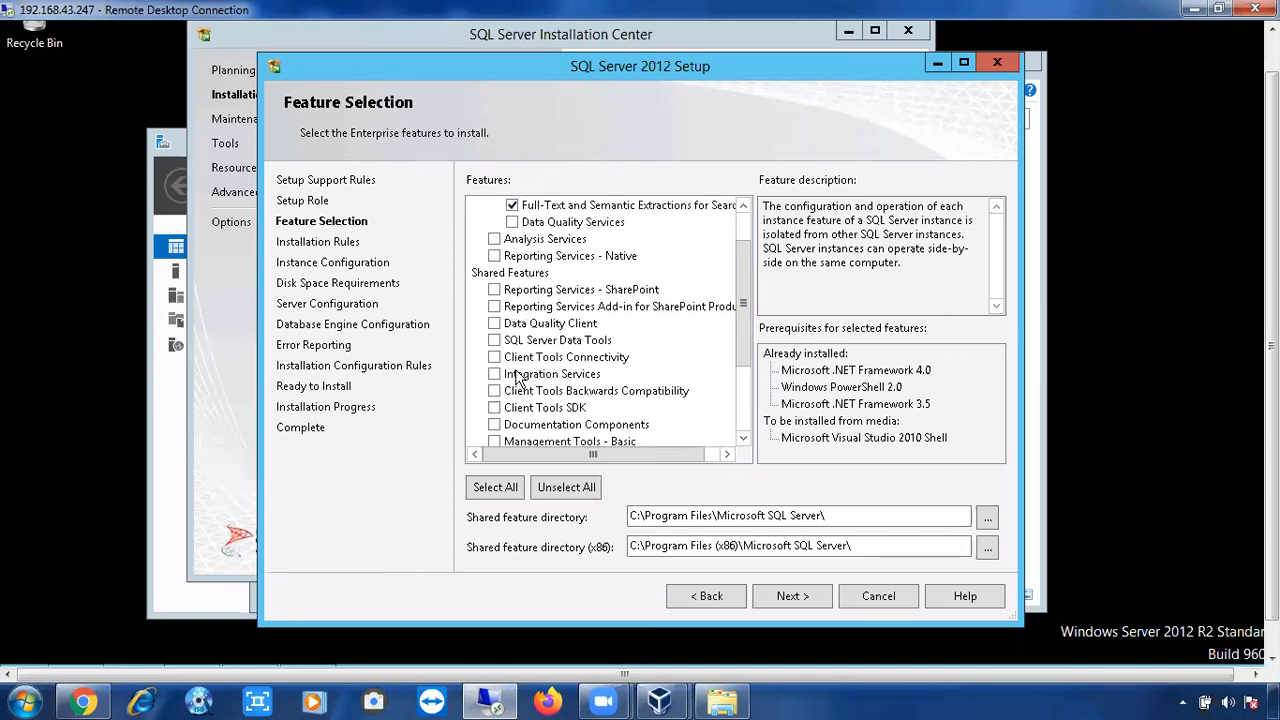
left_click(494, 358)
scroll(743, 350, "down", 1)
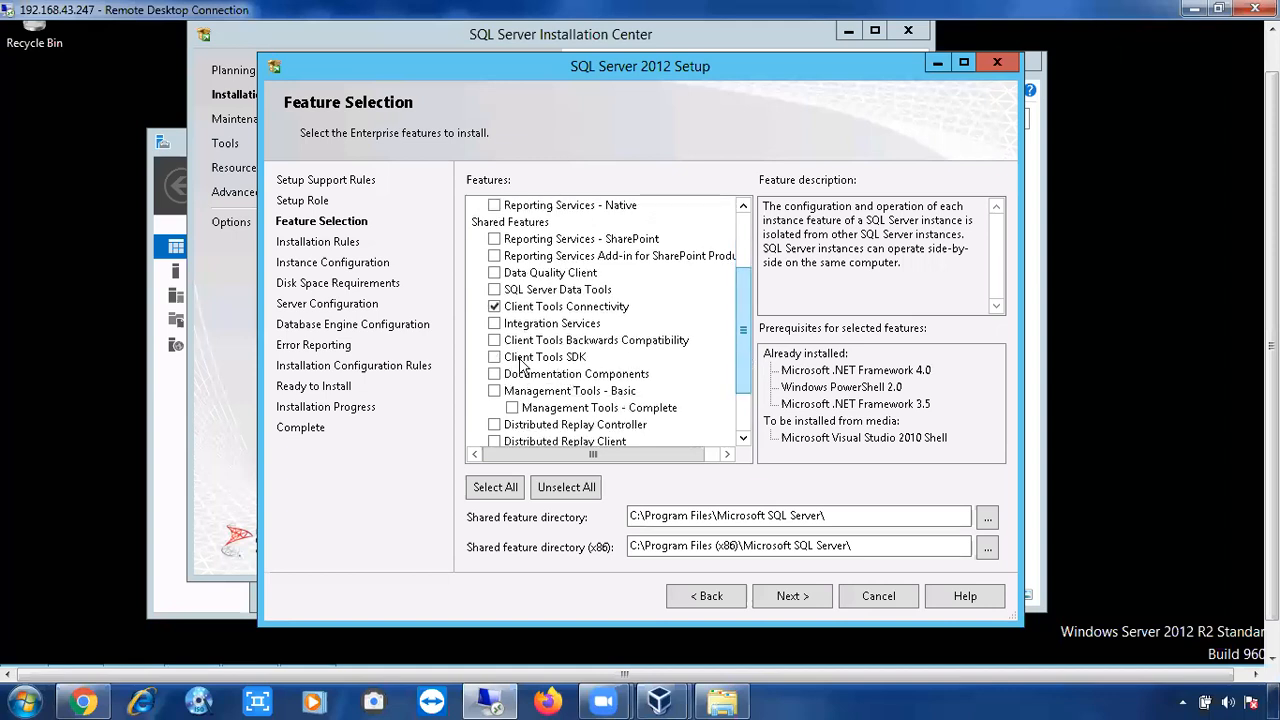
left_click(495, 341)
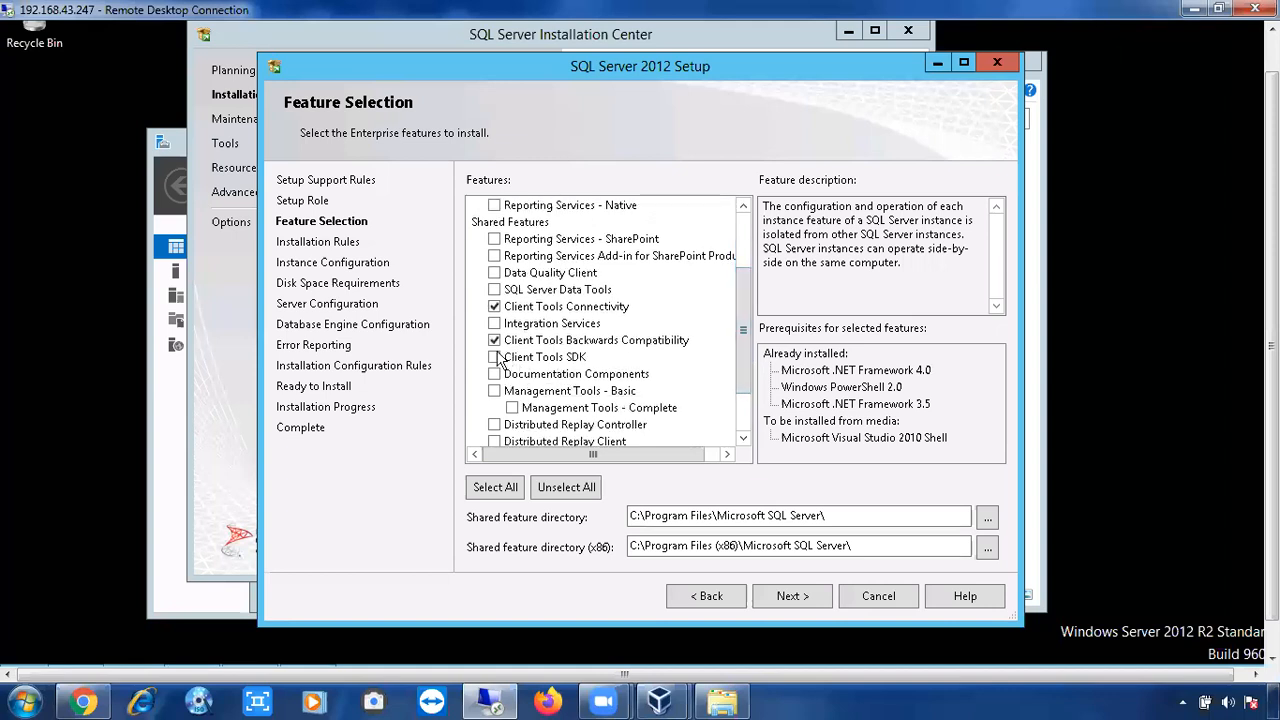
left_click(495, 358)
left_click(494, 374)
left_click(495, 391)
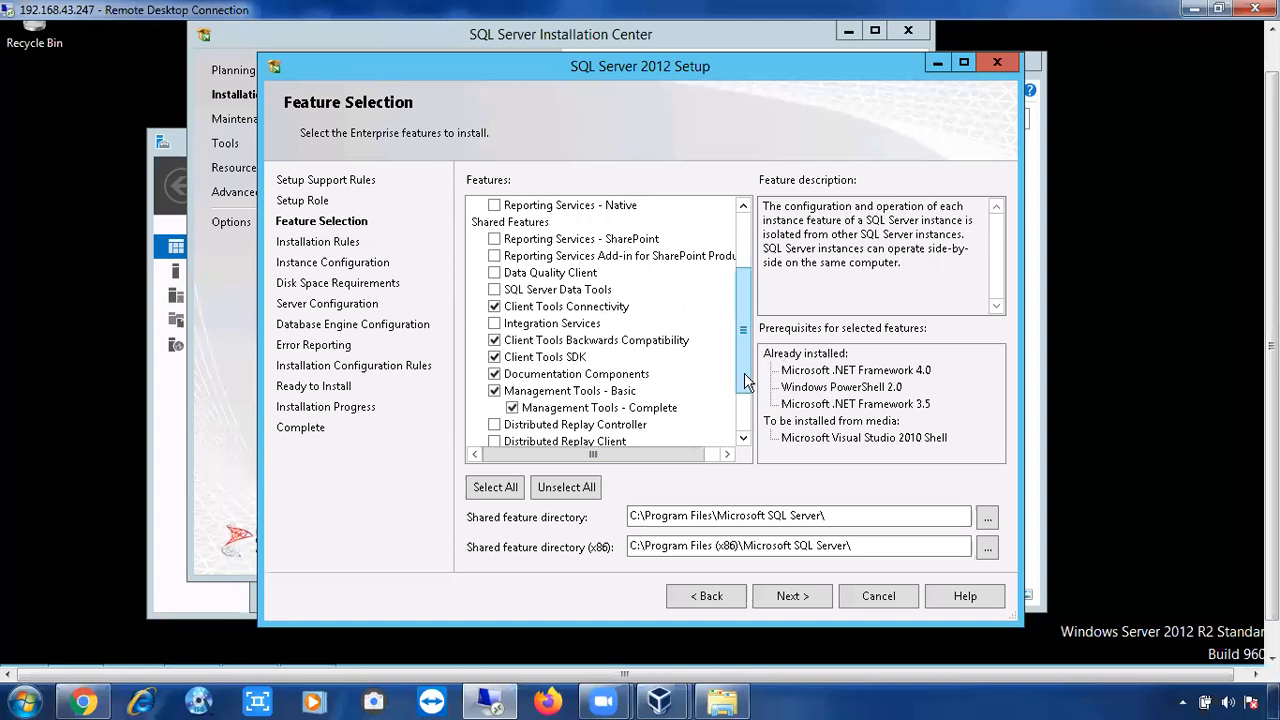
scroll(744, 373, "down", 1)
left_click(511, 373)
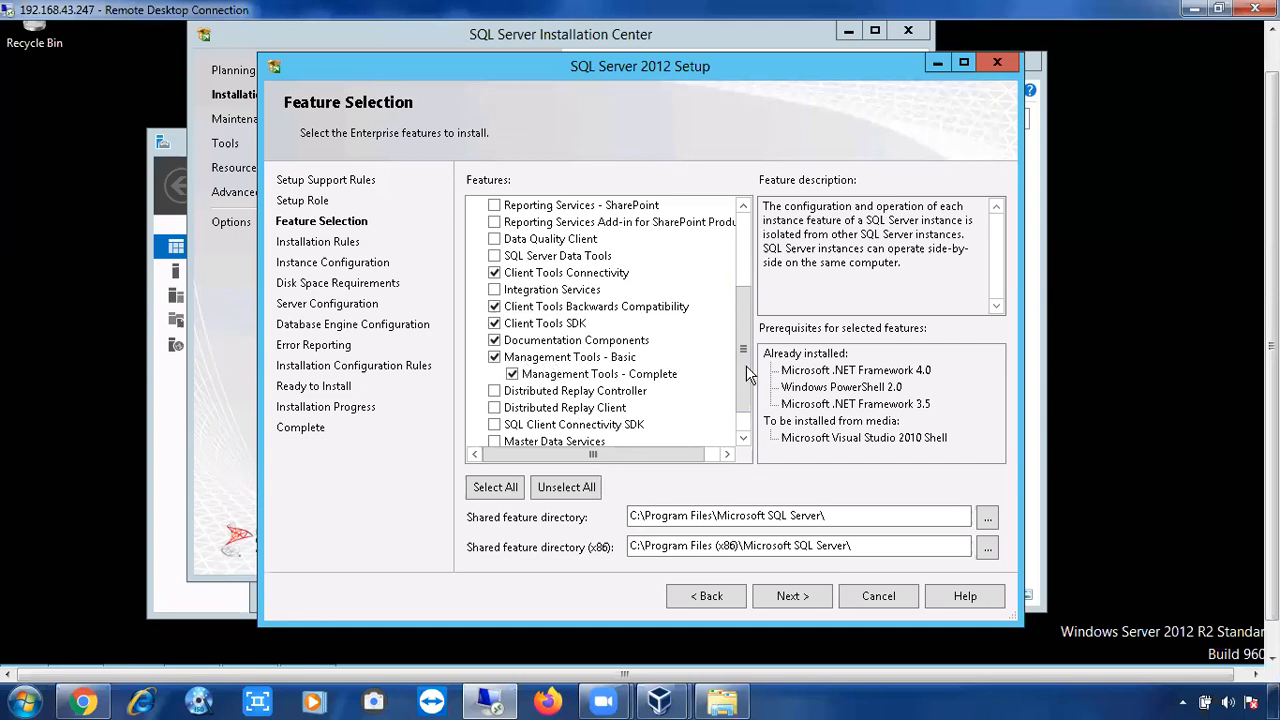
Check SQL Client Connectivity SDK in the shared features and review the full feature list.
scroll(746, 378, "down", 1)
scroll(510, 400, "down", 1)
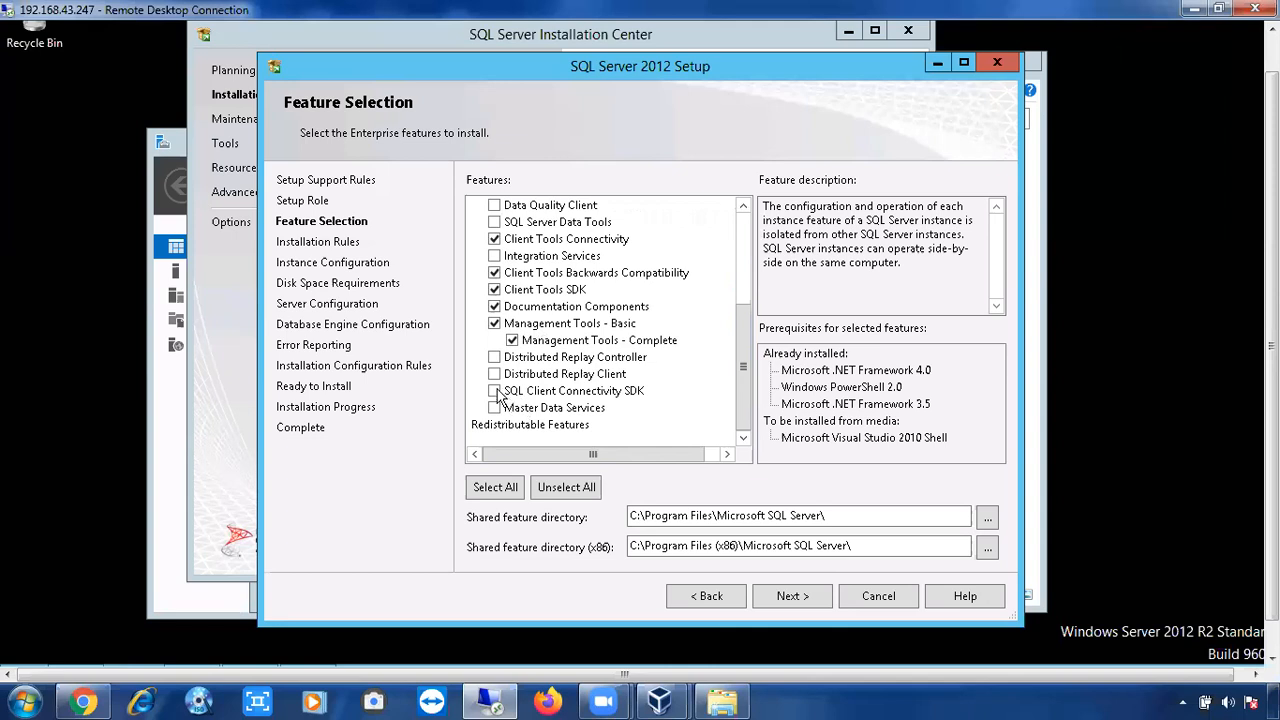
left_click(497, 392)
scroll(746, 376, "up", 1)
left_click_drag(746, 370, 747, 357)
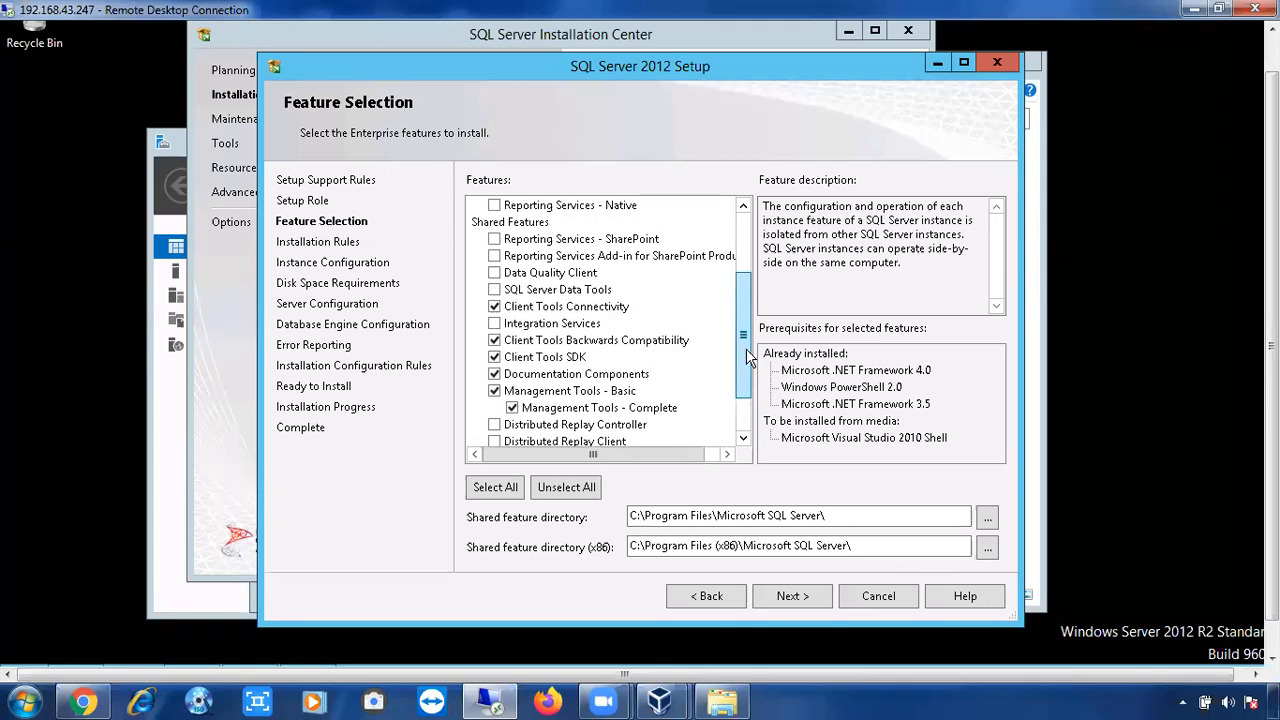
scroll(746, 358, "down", 1)
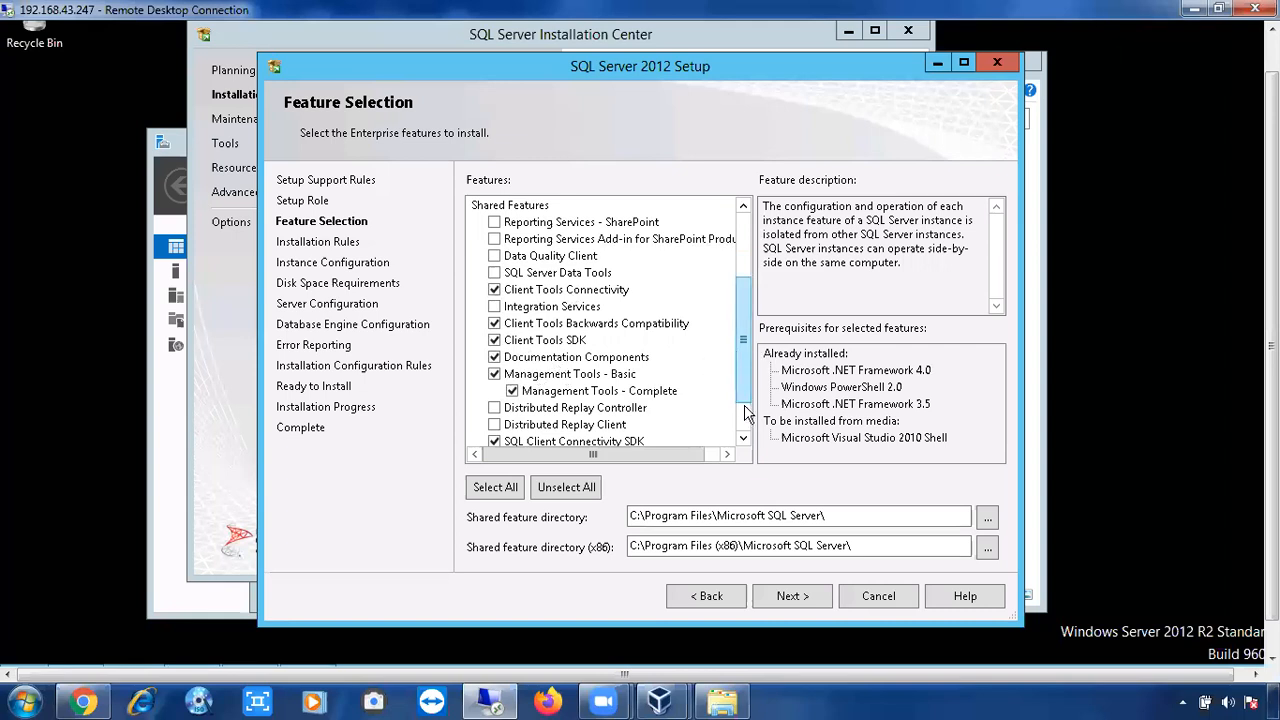
scroll(745, 405, "down", 1)
scroll(744, 367, "up", 2)
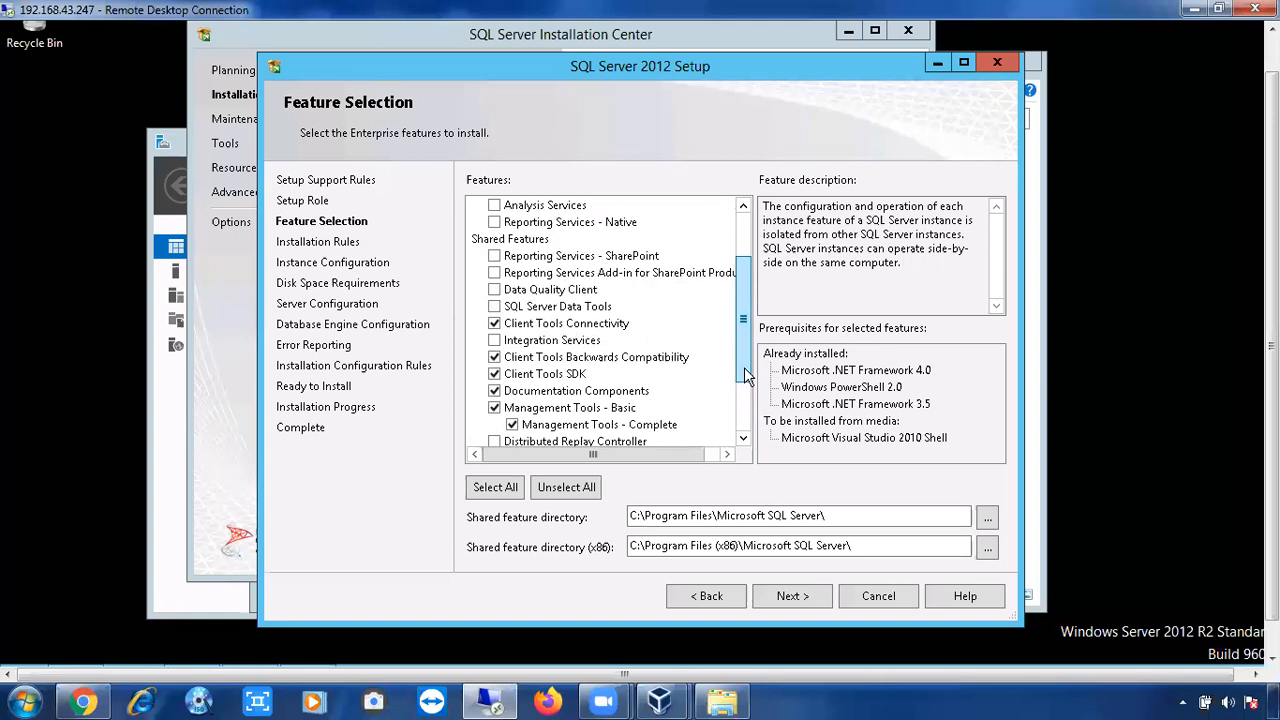
scroll(744, 367, "up", 1)
scroll(744, 392, "down", 2)
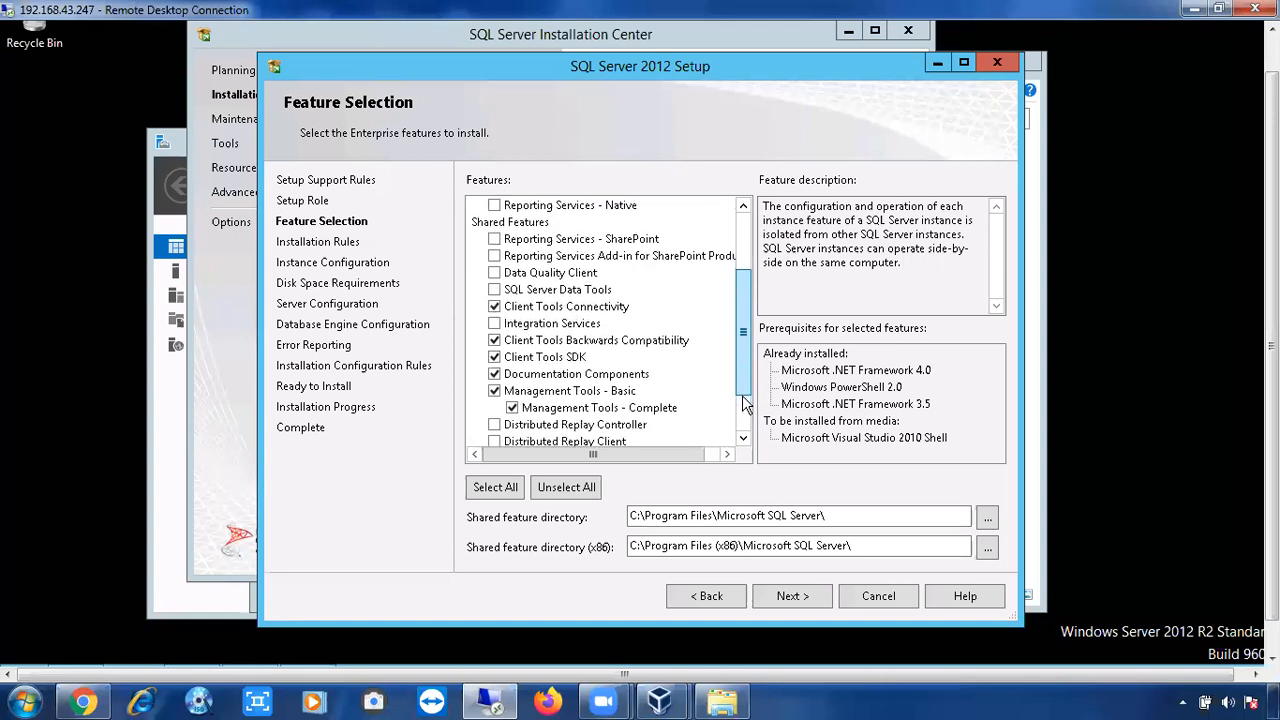
scroll(745, 403, "down", 2)
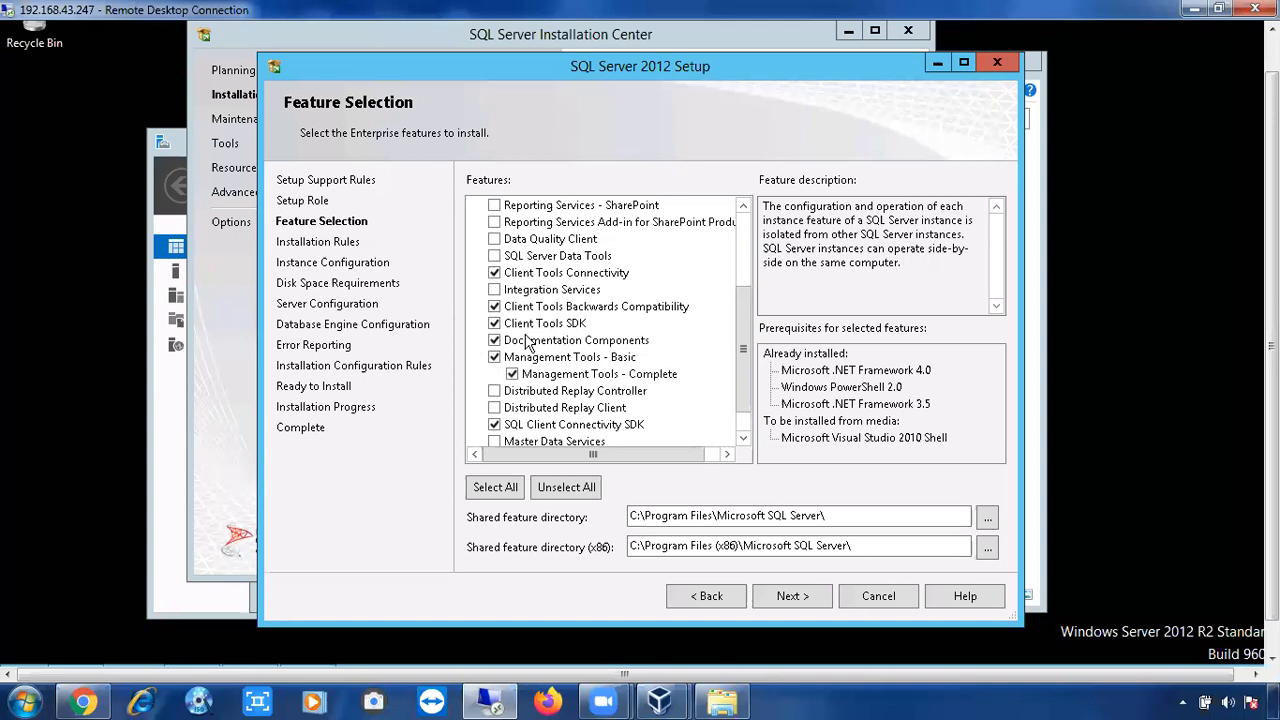
left_click(743, 278)
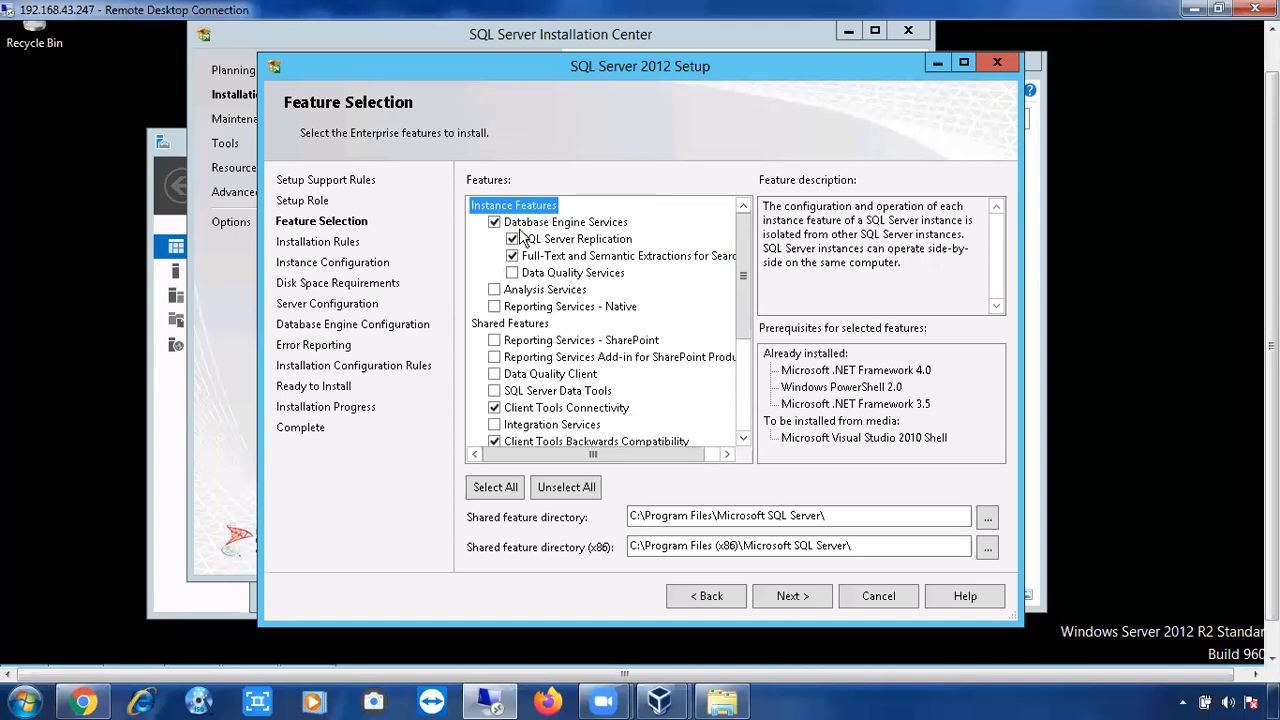